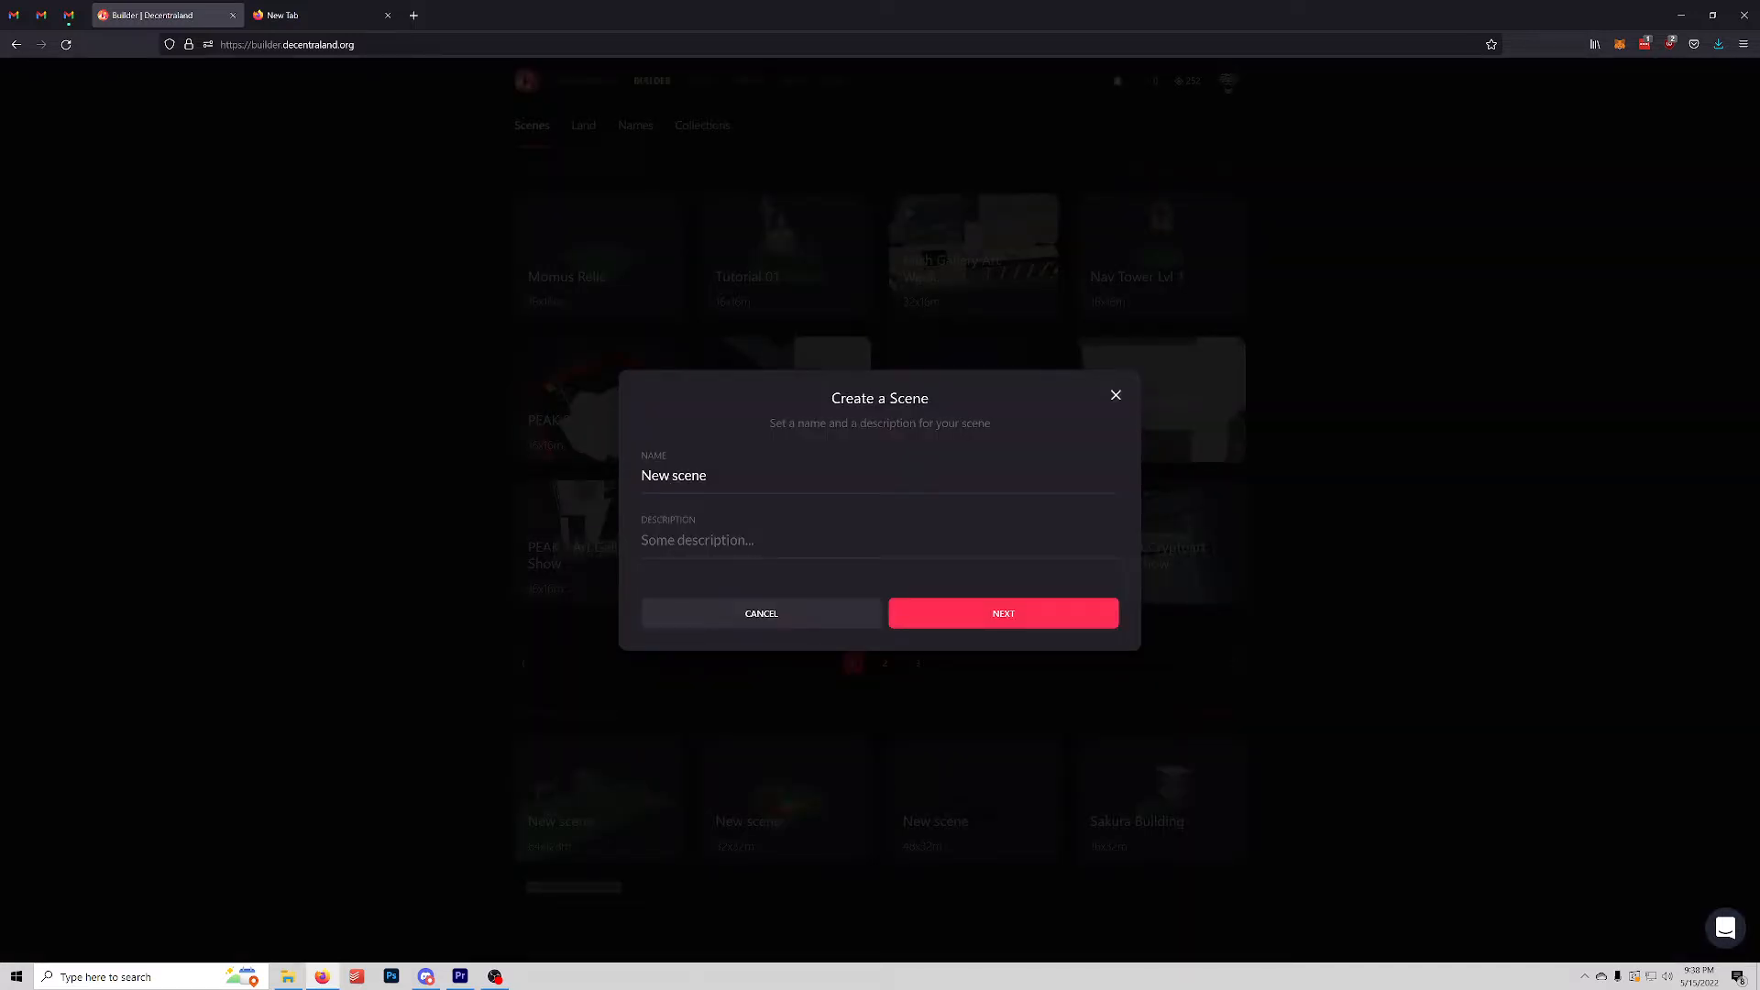
Step: Create a scene named IntheMeta Tutorial with a size of 1 row by 1 column
left_click(707, 474)
key("ctrl+shift+Left")
key("ctrl+shift+Left")
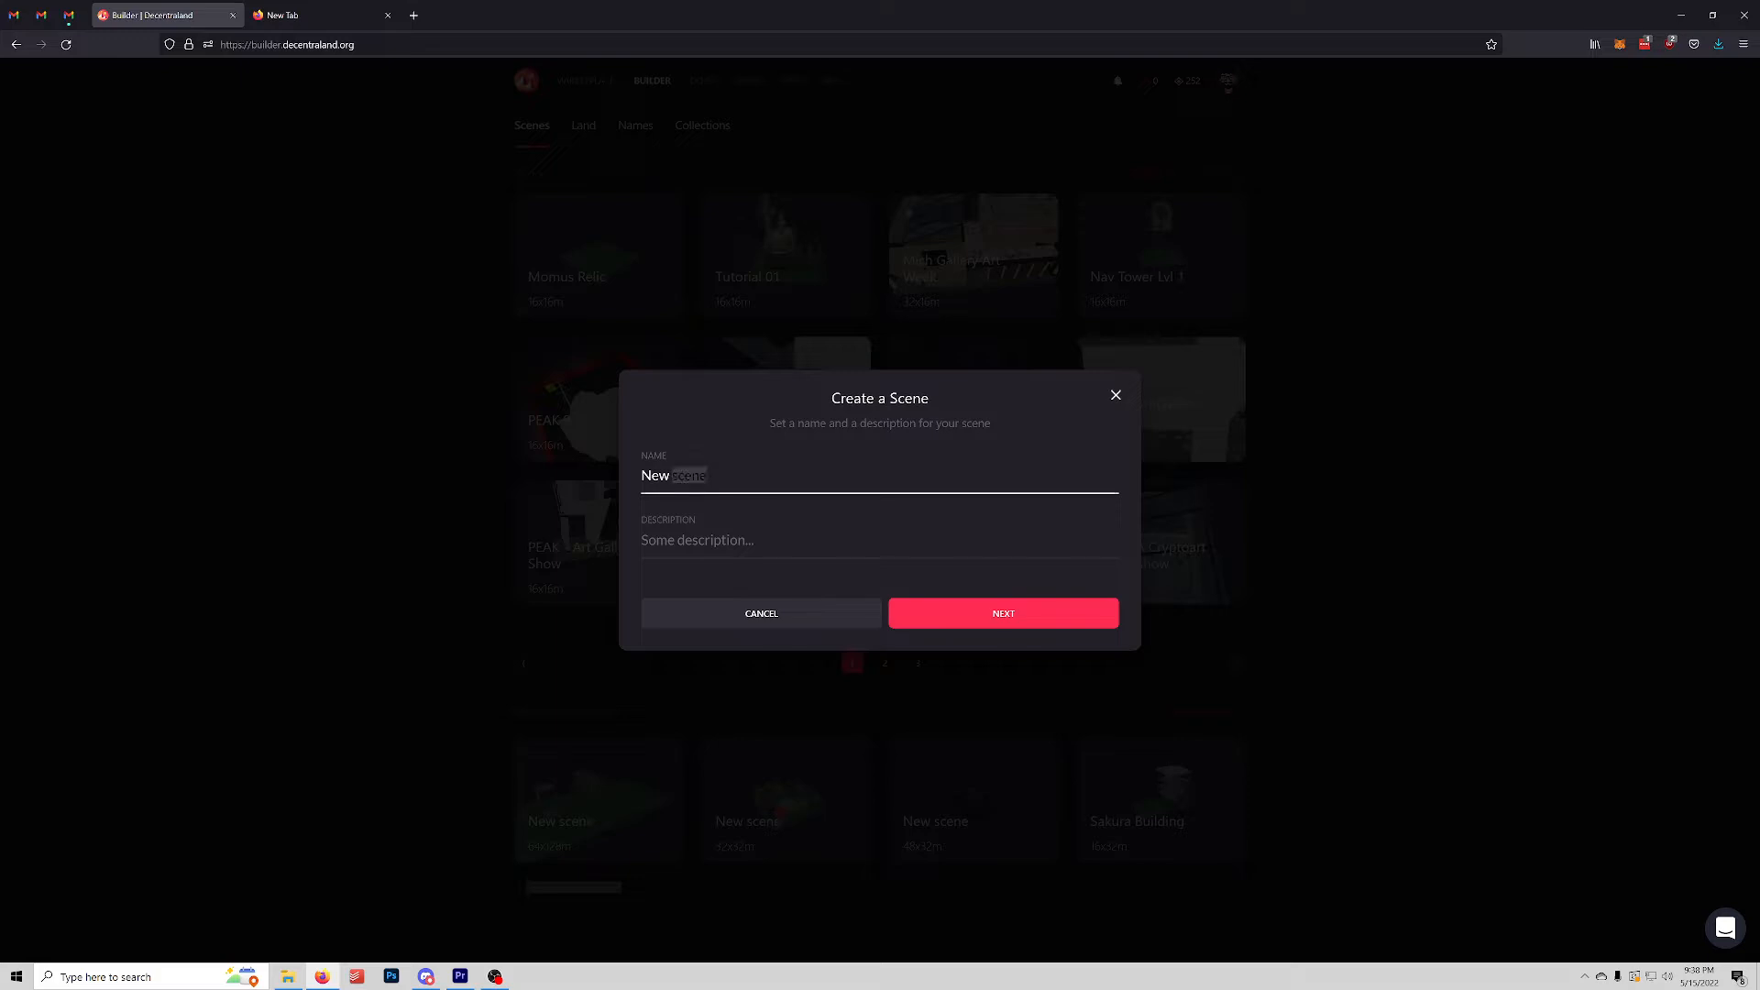
type("IntheMeta Tutorial")
left_click(1002, 613)
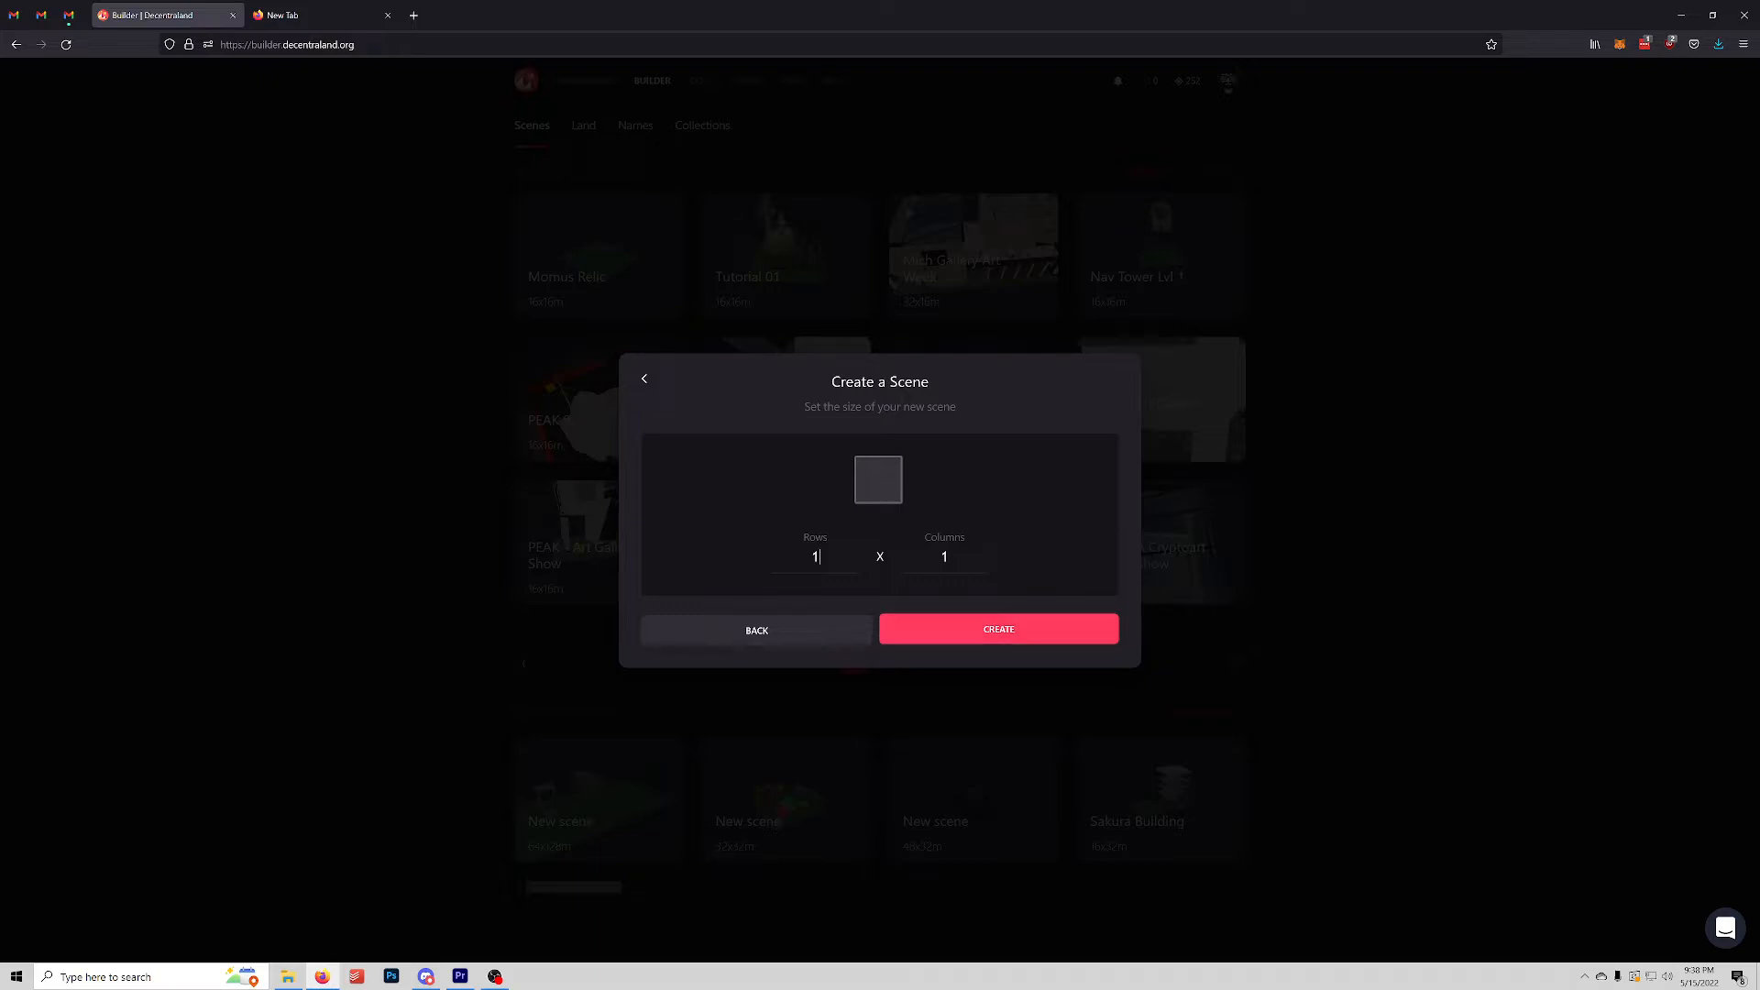
left_click(998, 629)
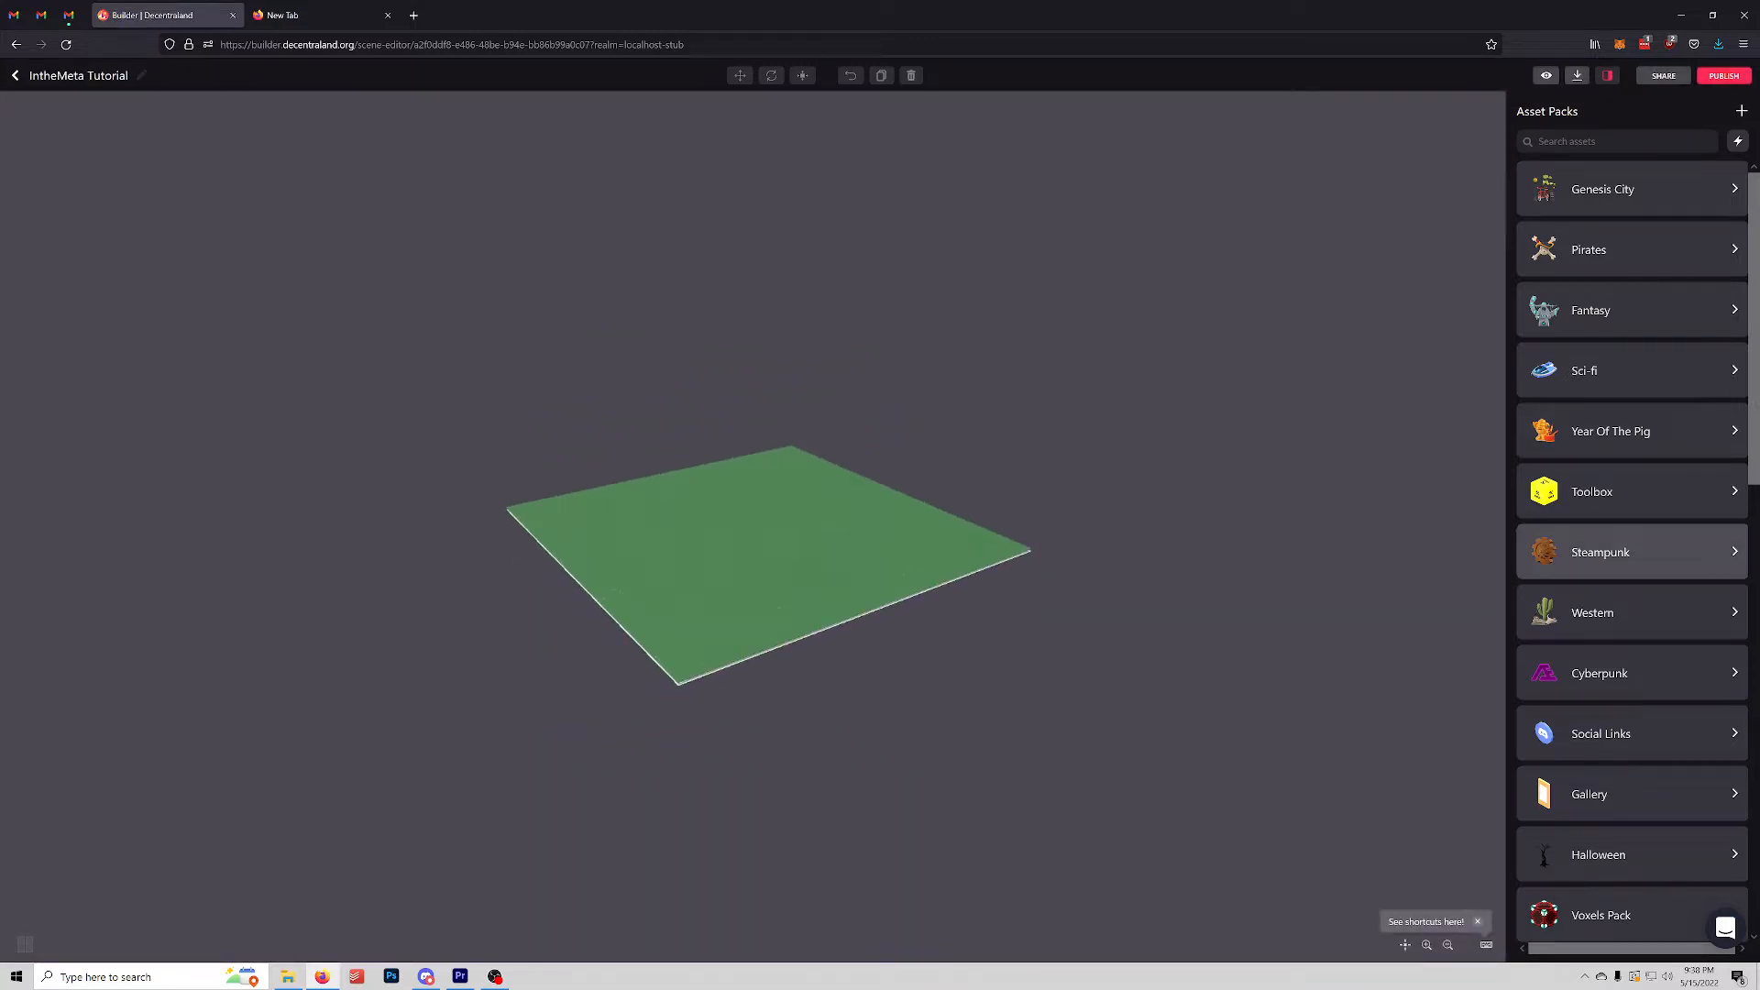
Step: Place a cactus from the Genesis City asset pack in the scene and deselect it
scroll(1631, 554, "down", 3)
scroll(1632, 554, "up", 3)
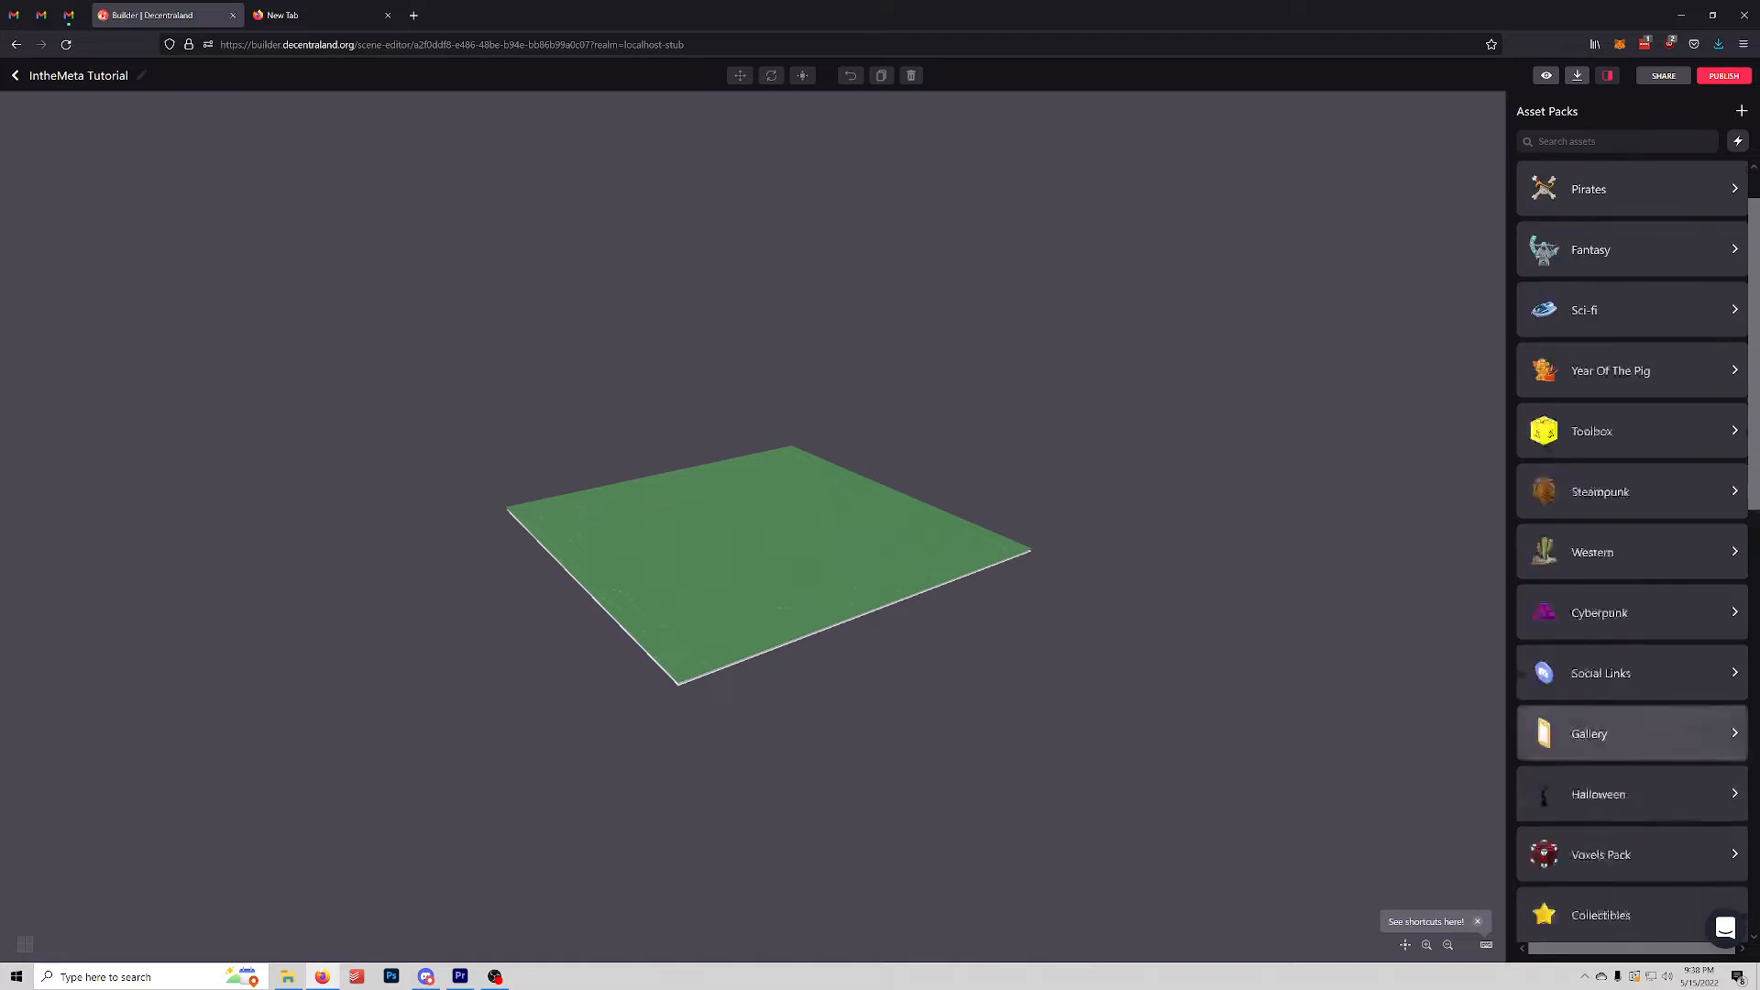
left_click(1709, 273)
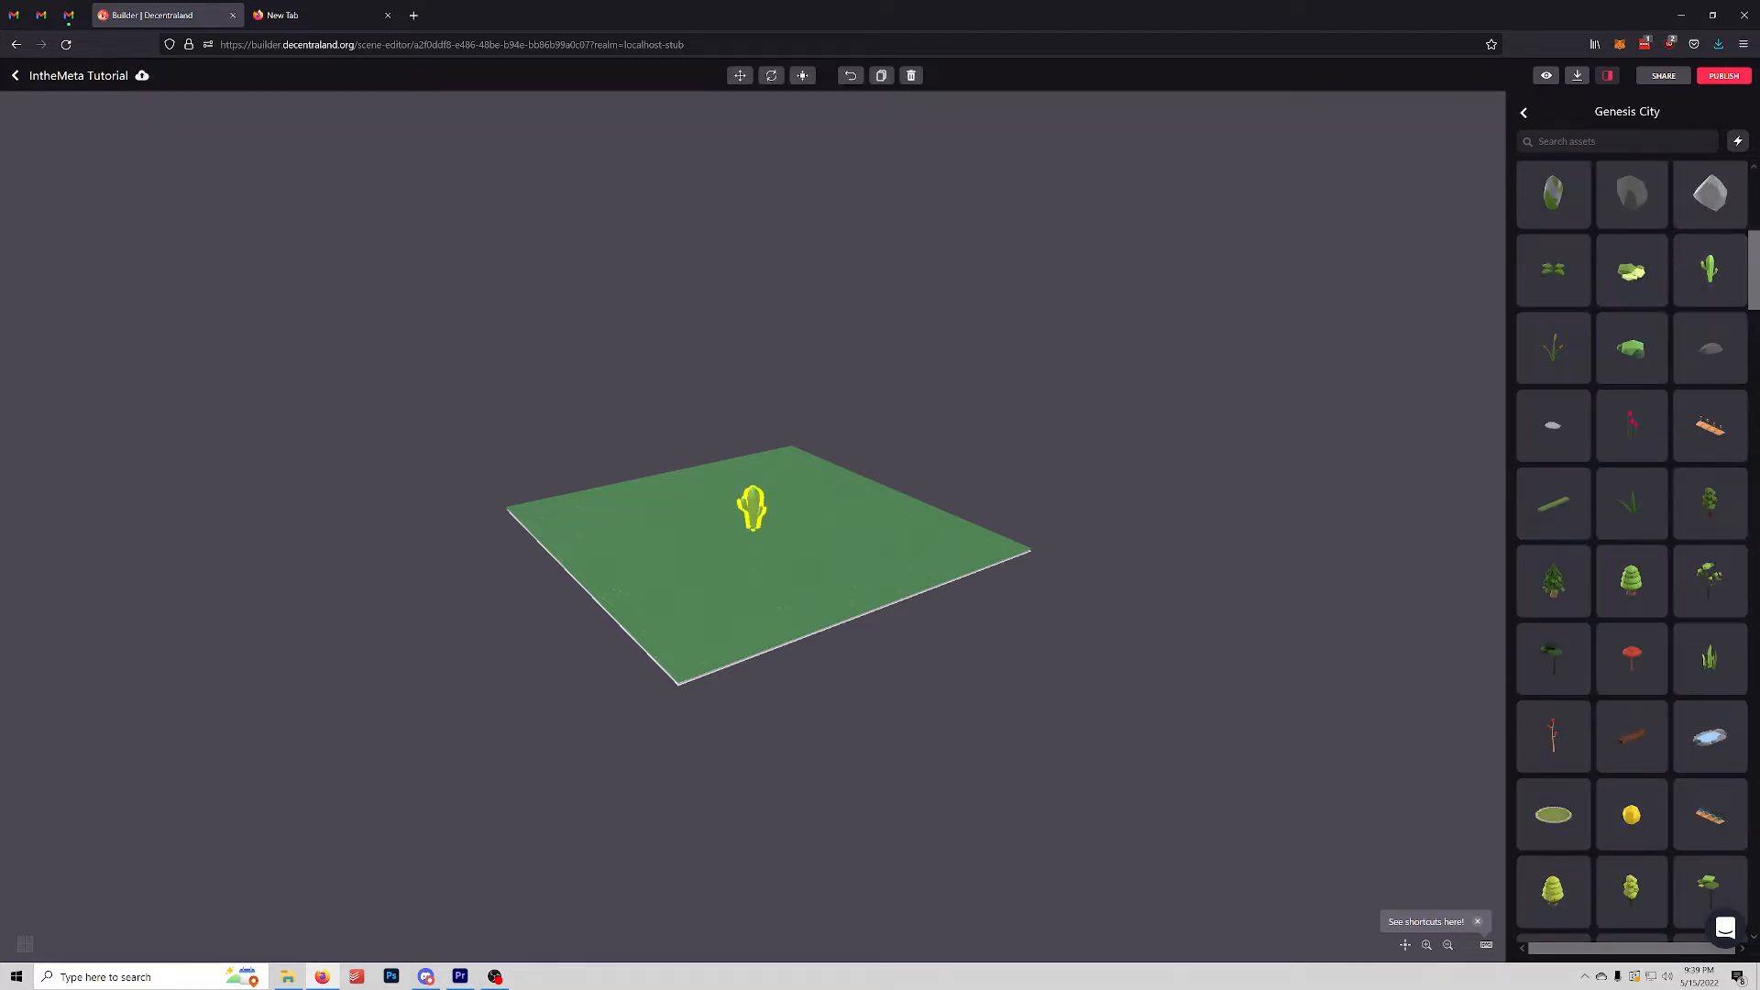
key("Escape")
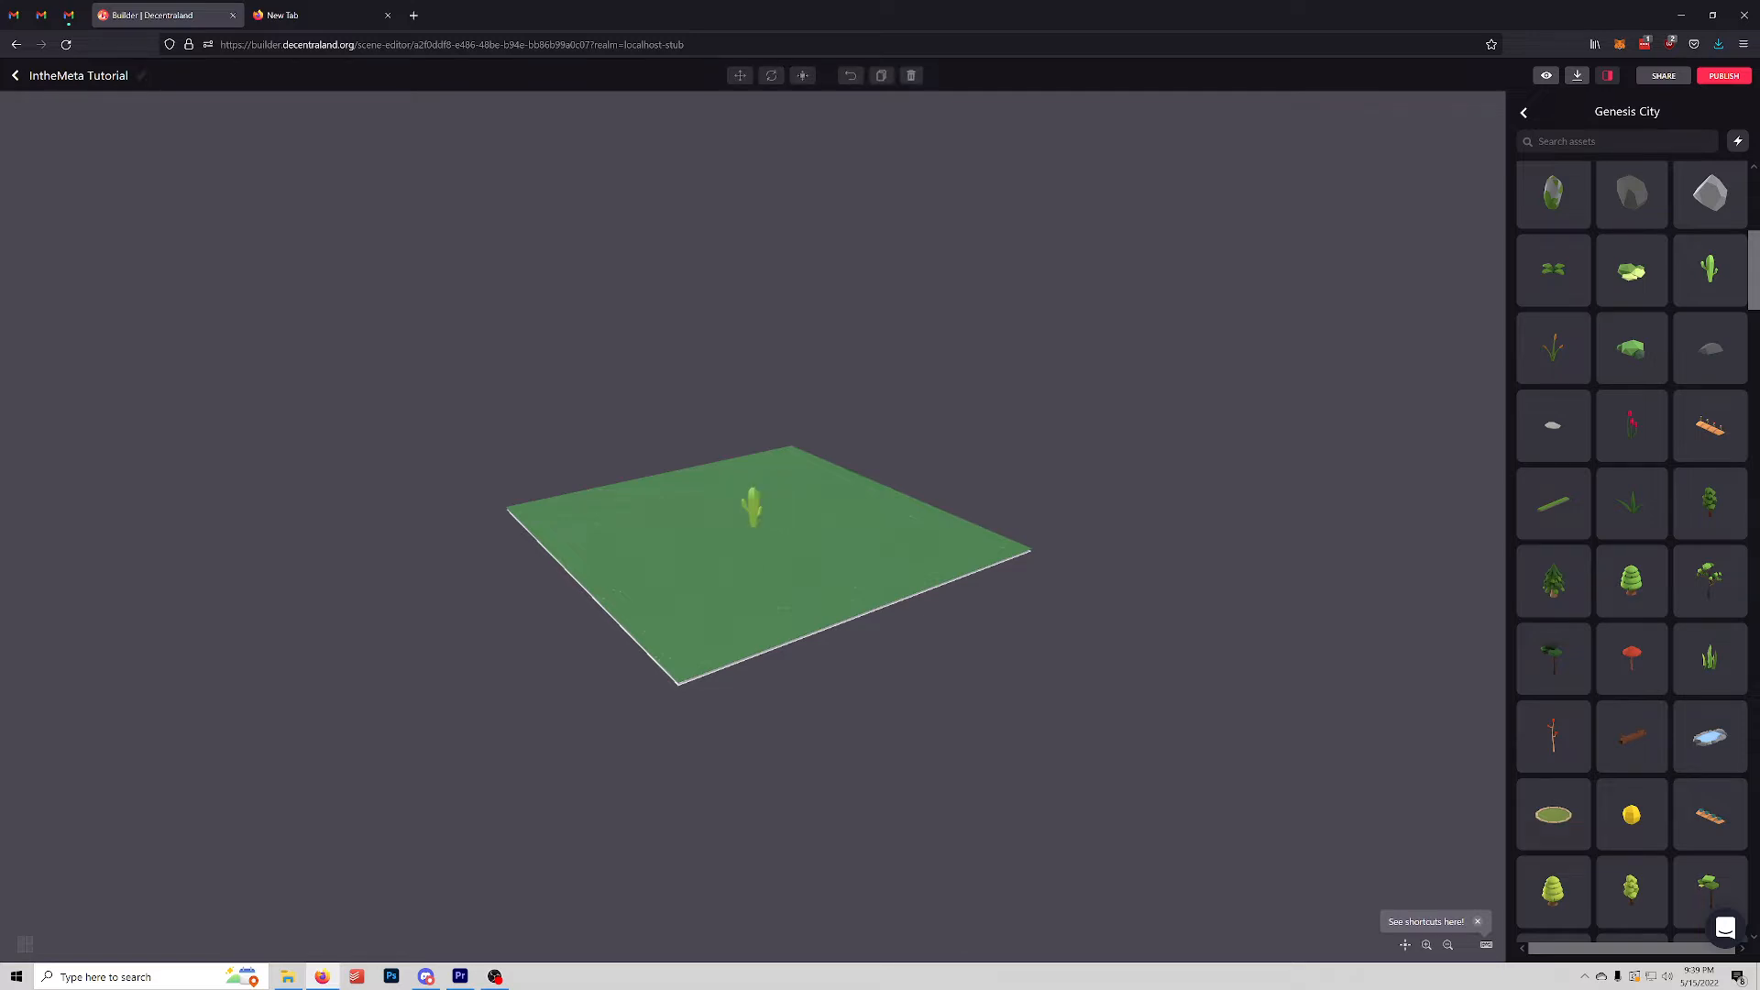
left_click_drag(1008, 605, 284, 641)
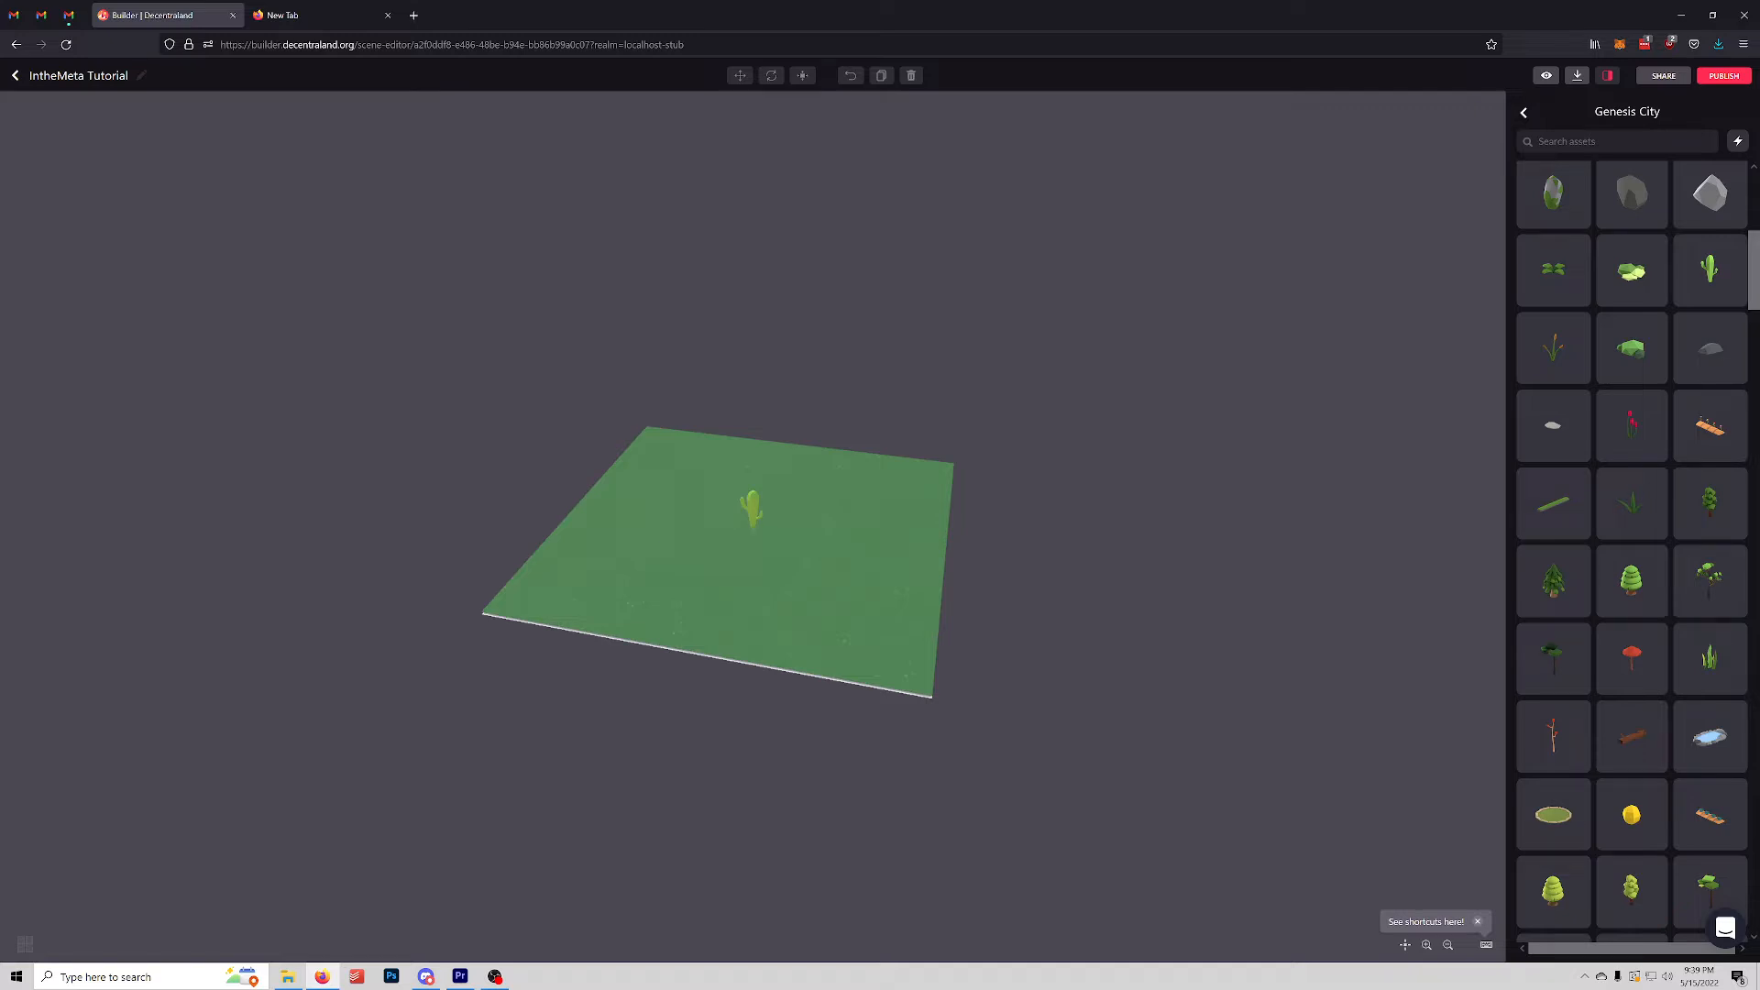
Step: Return to the scenes list and open the existing PEAK scene with the teal cube in the editor
key("alt+Left")
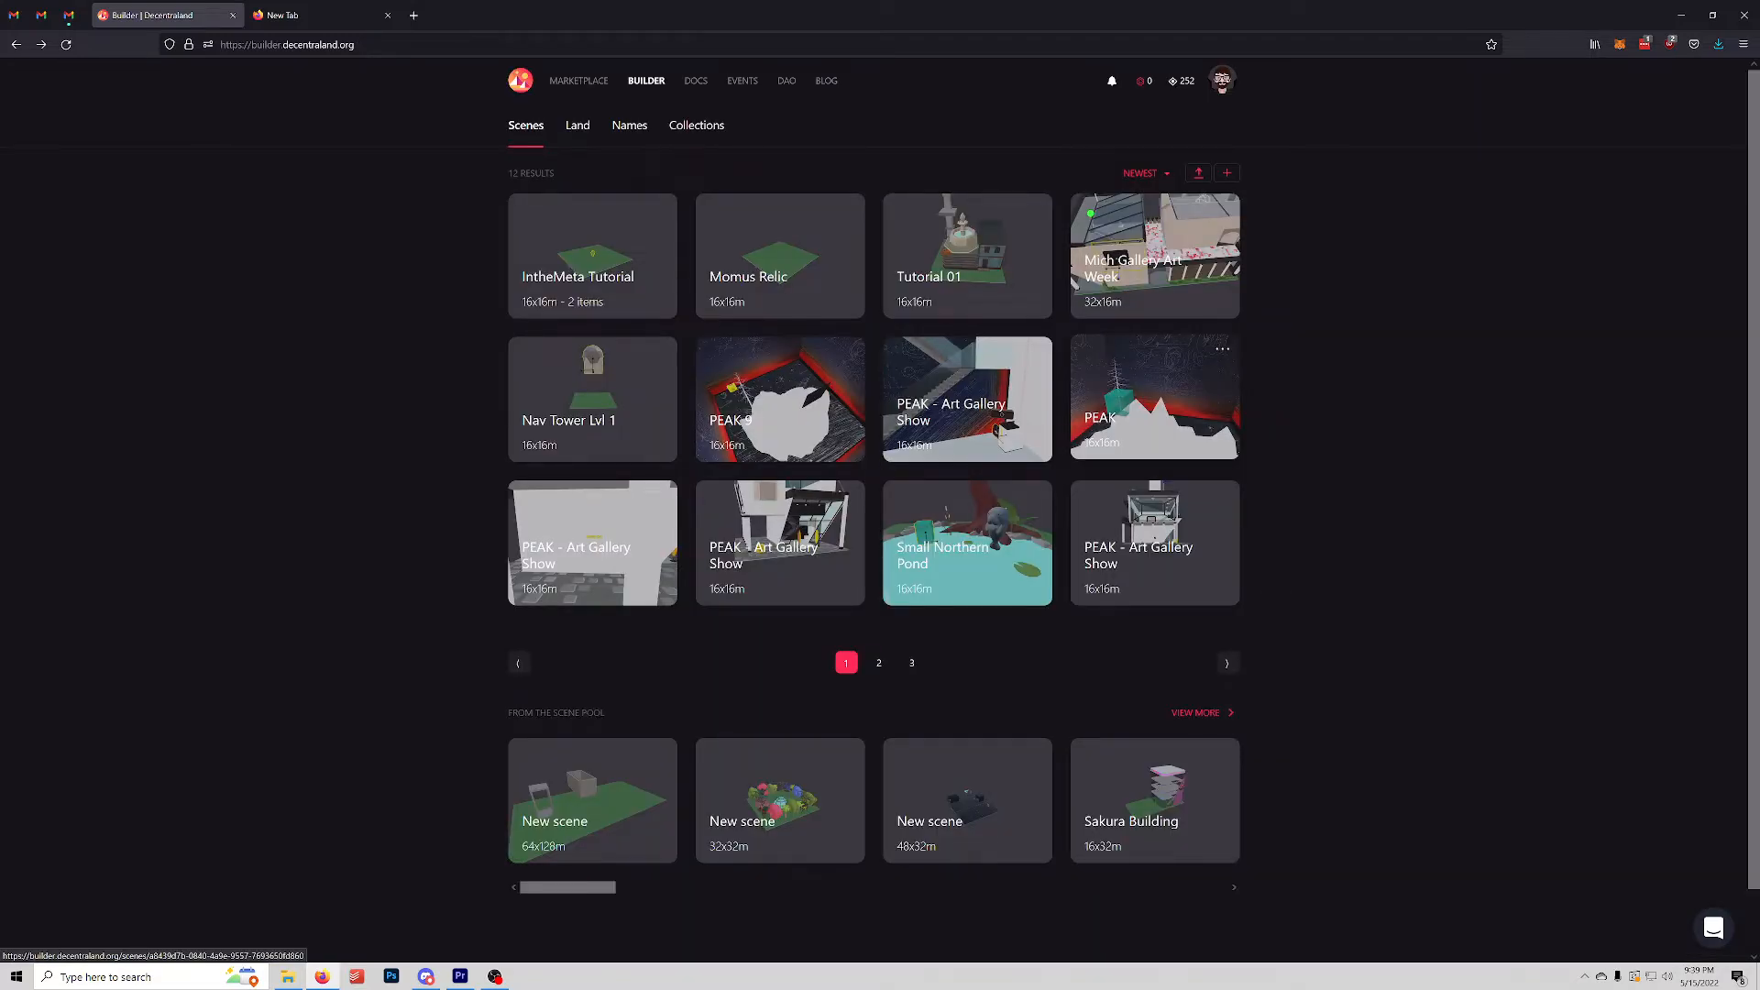
left_click(1155, 404)
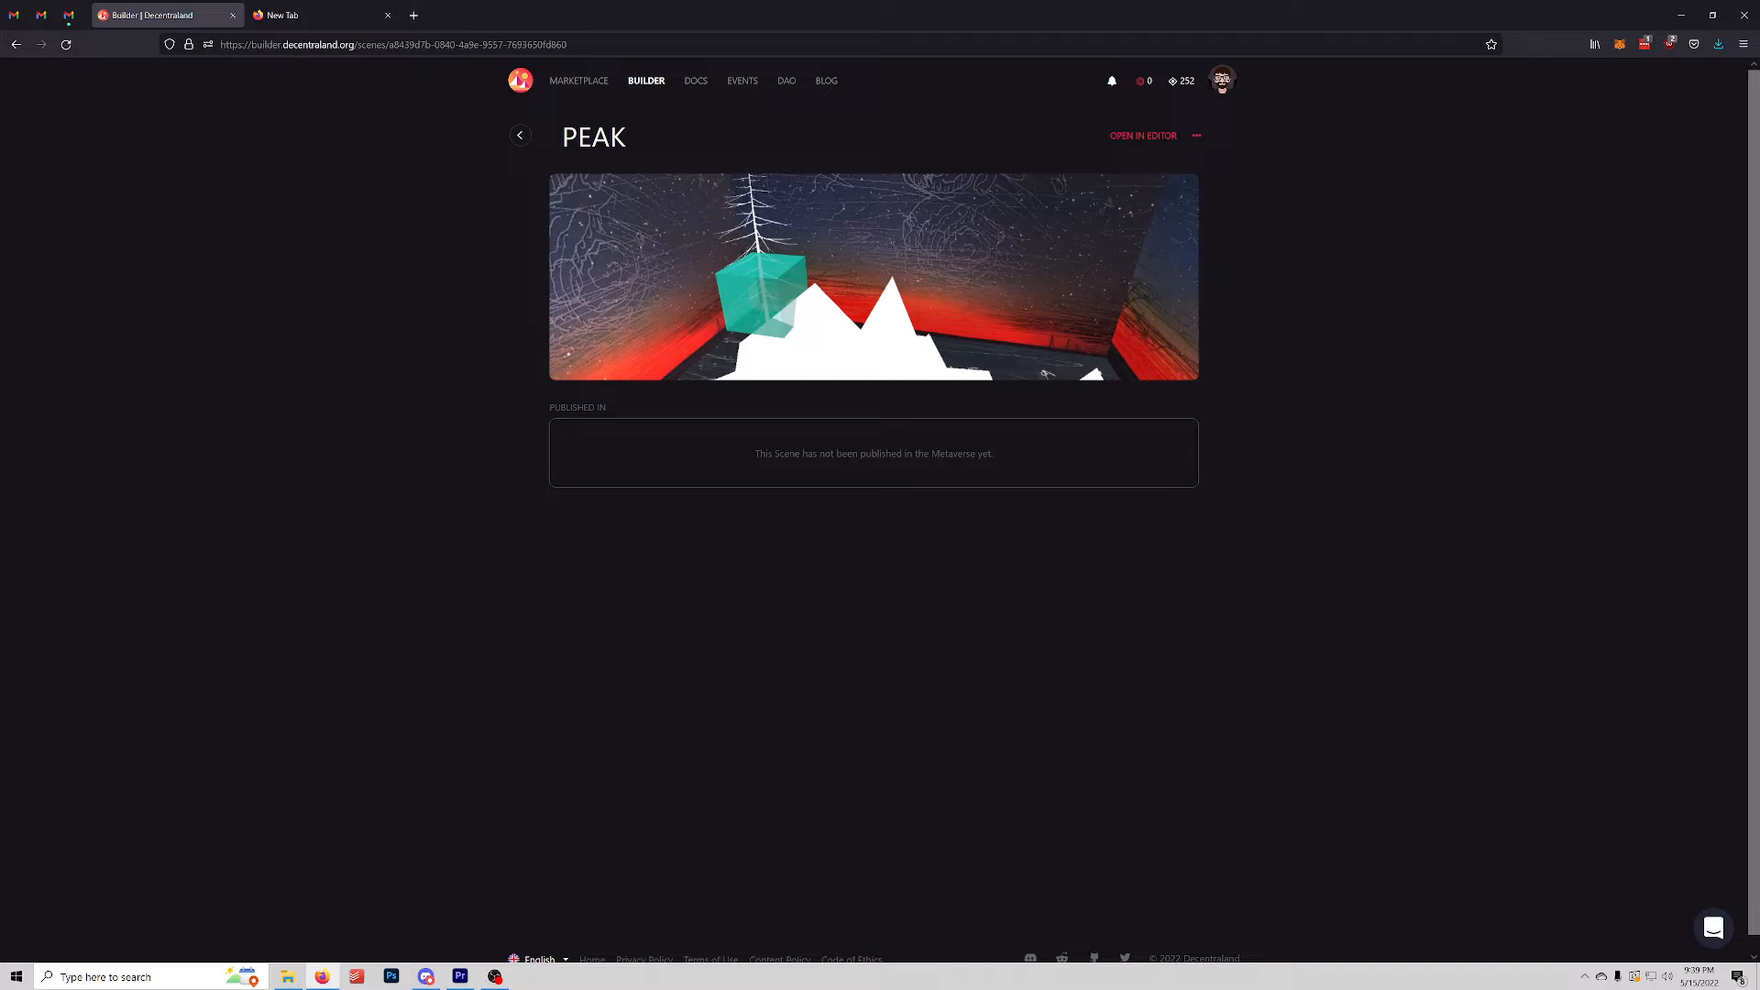
left_click(1143, 136)
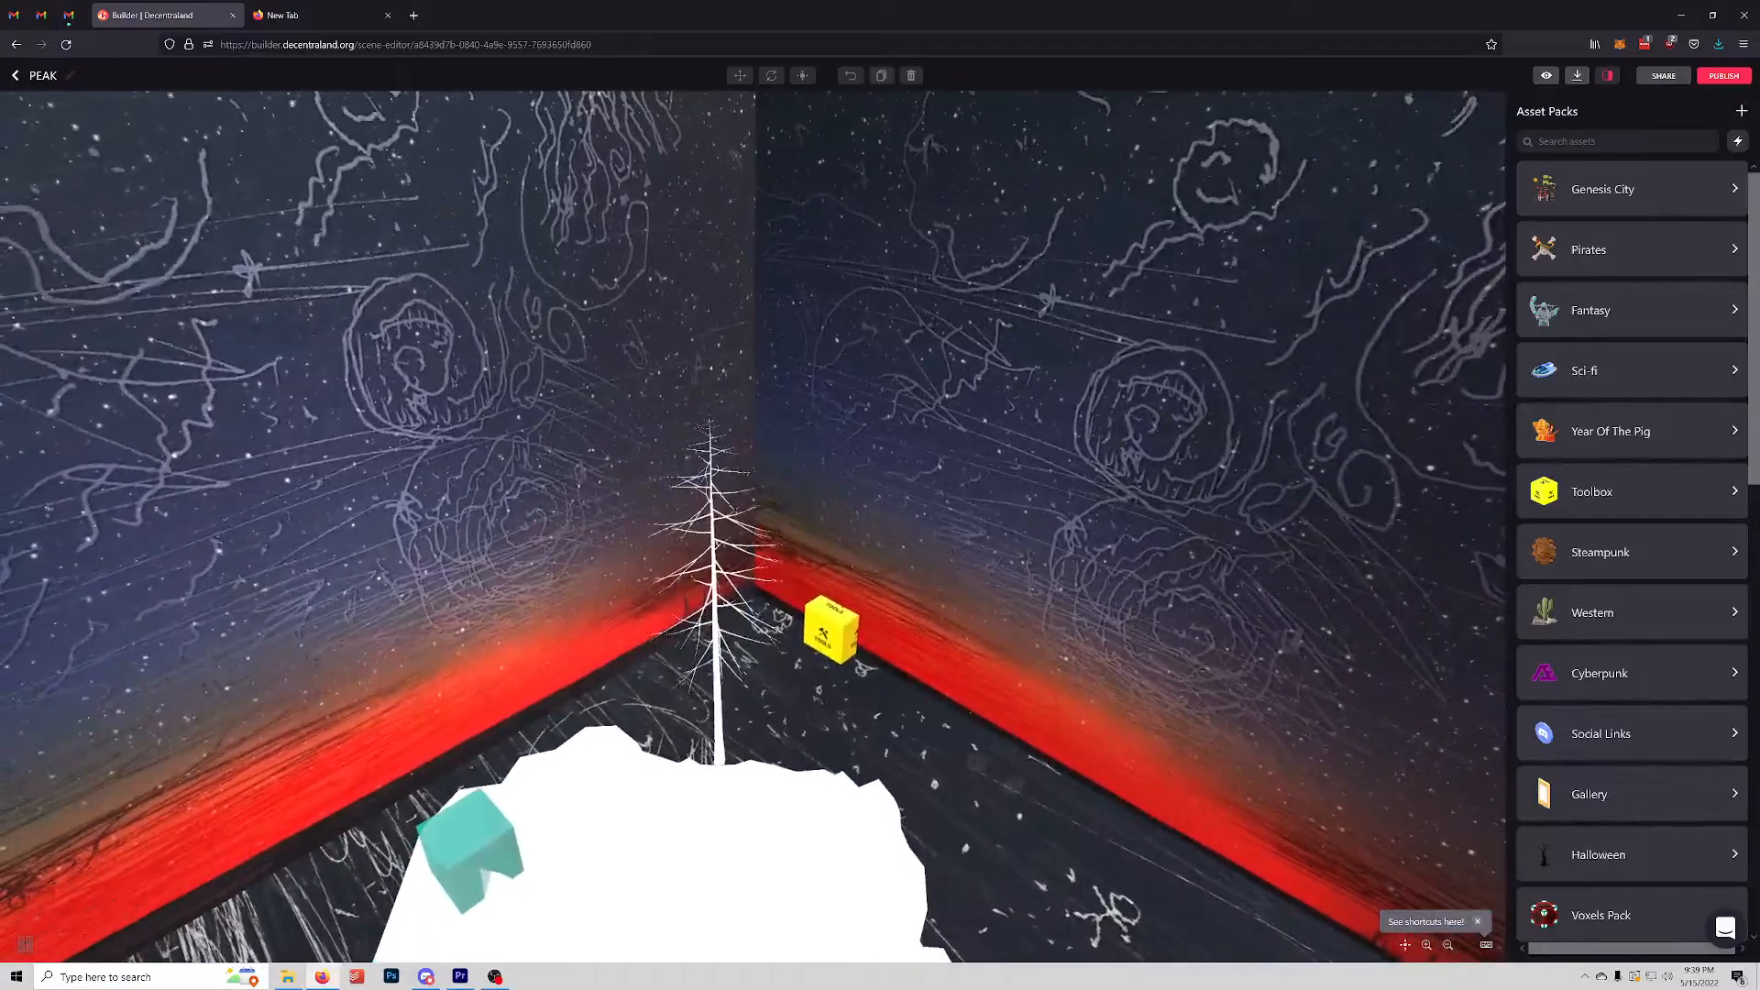
Step: Examine the PEAK scene's interior and its enclosing box from inside and outside in the editor
key("Right")
key("Up")
key("Left")
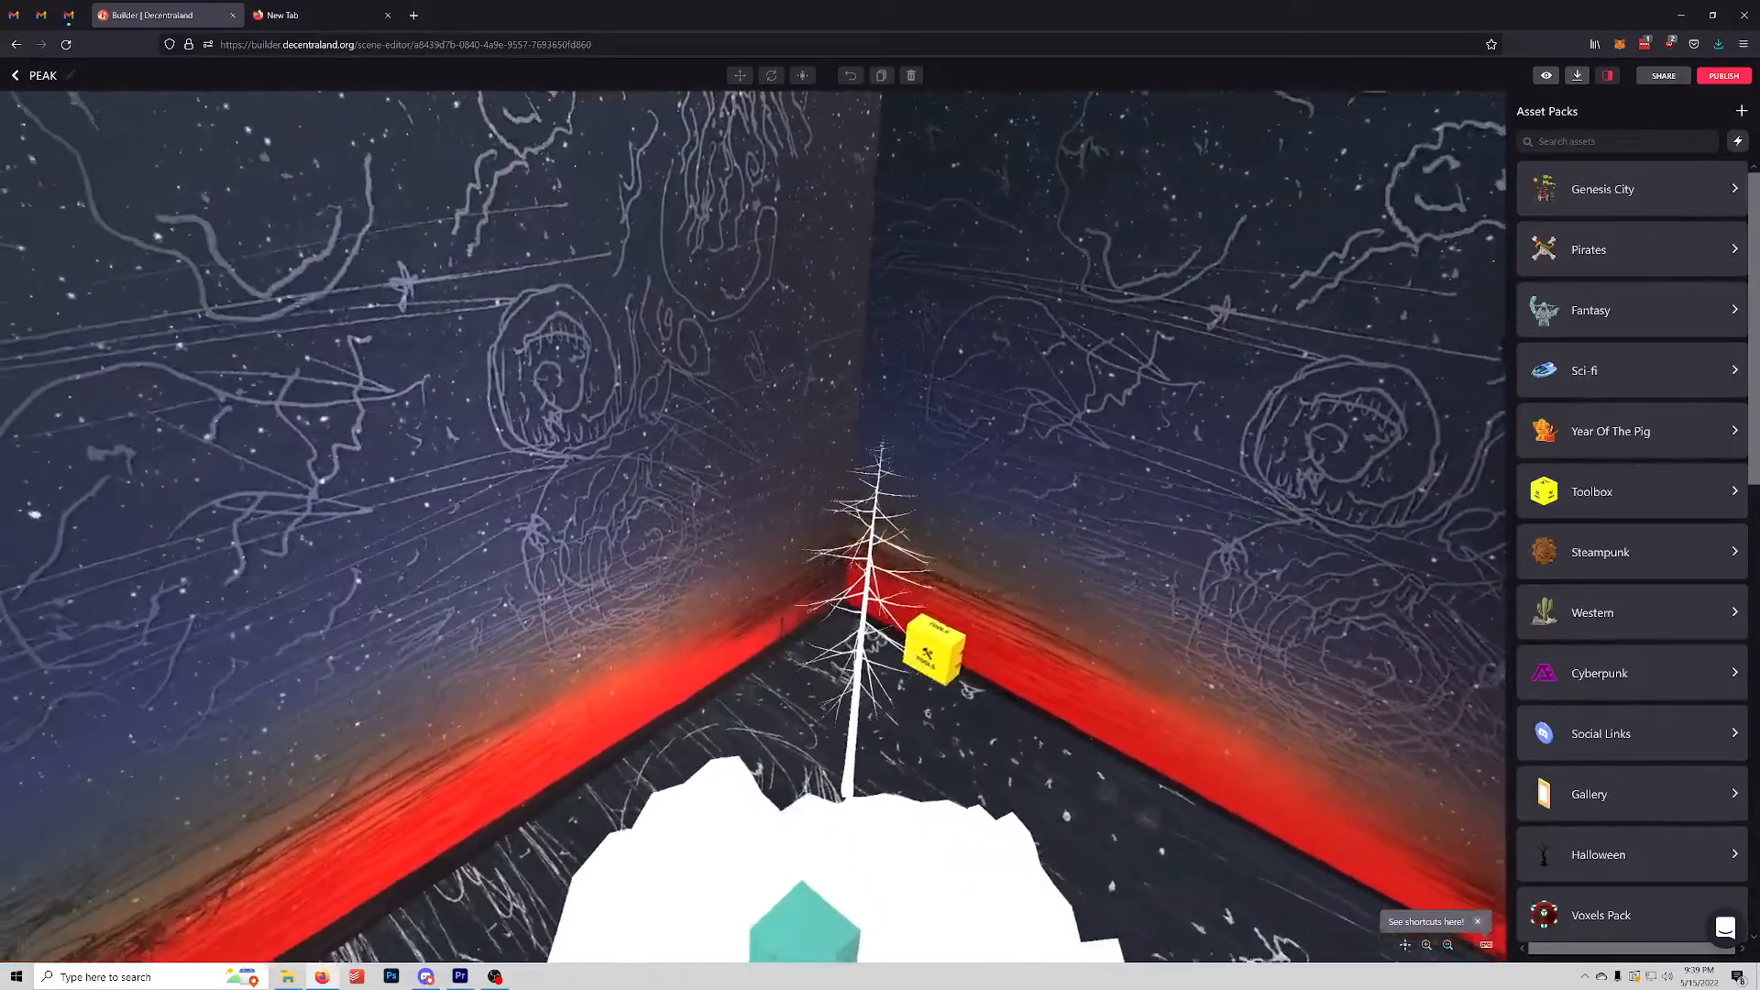
key("Down")
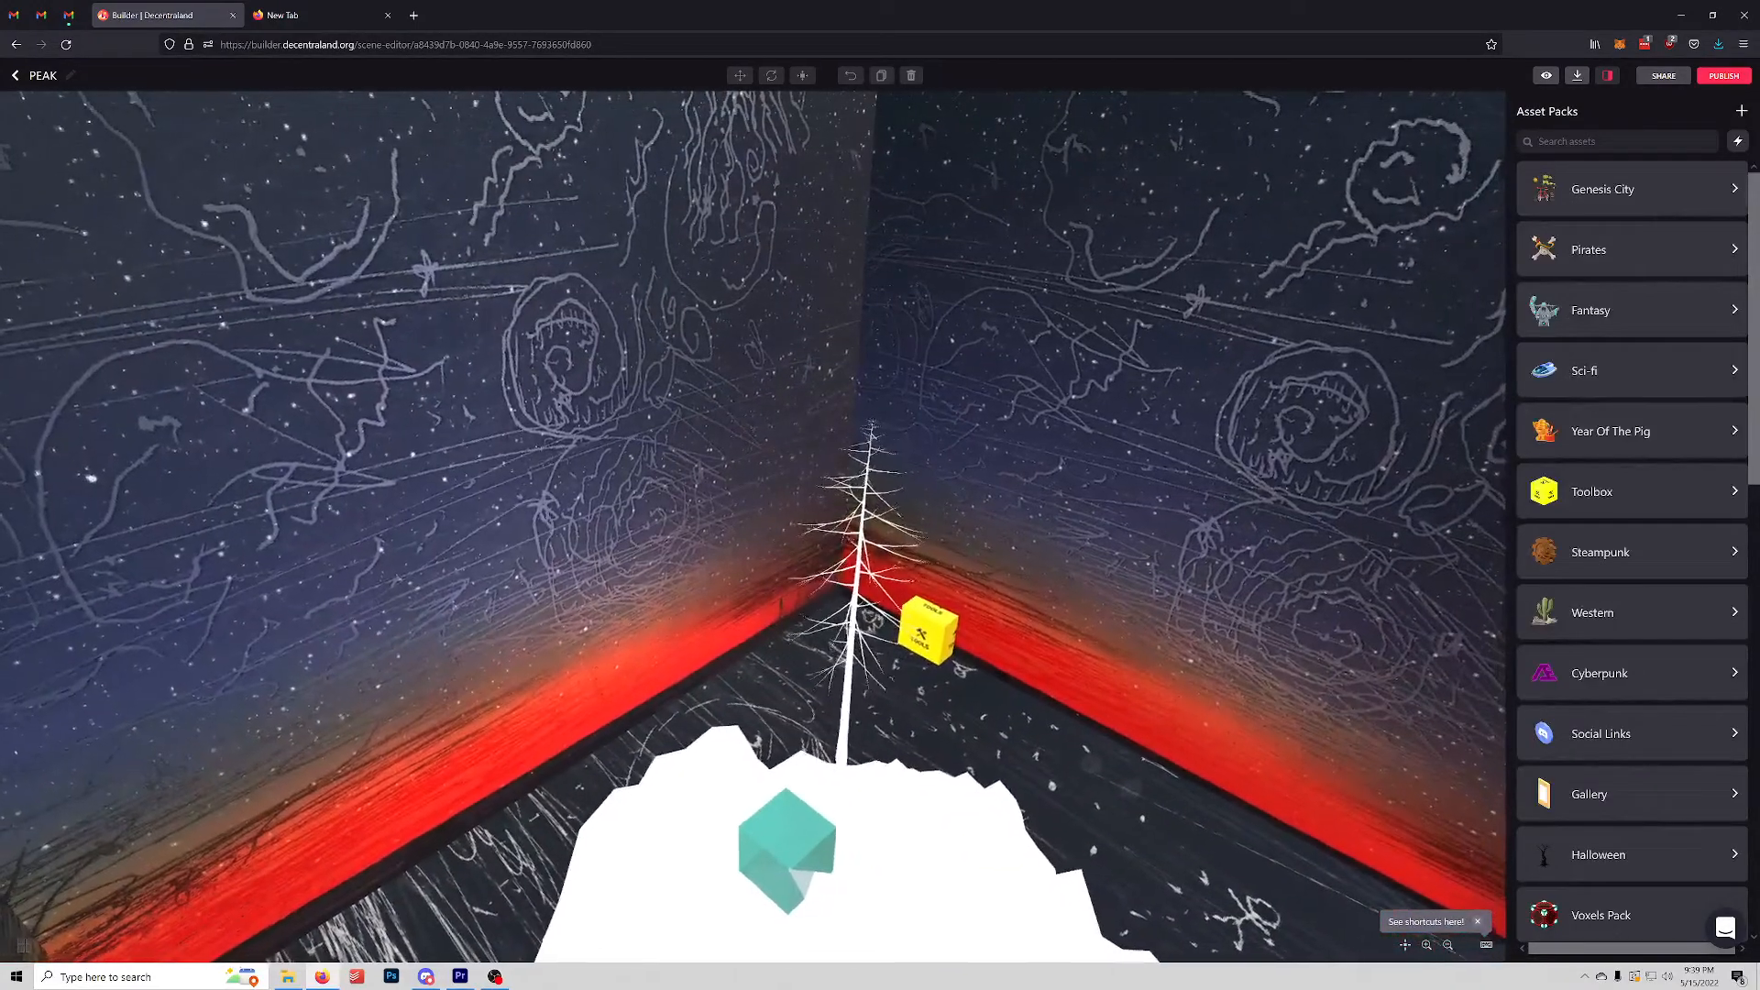
left_click(830, 825)
mouse_move(829, 825)
left_mouse_down()
mouse_move(787, 841)
mouse_move(811, 834)
left_mouse_up()
key("Down")
key("Down")
key("Down")
key("Down")
key("Down")
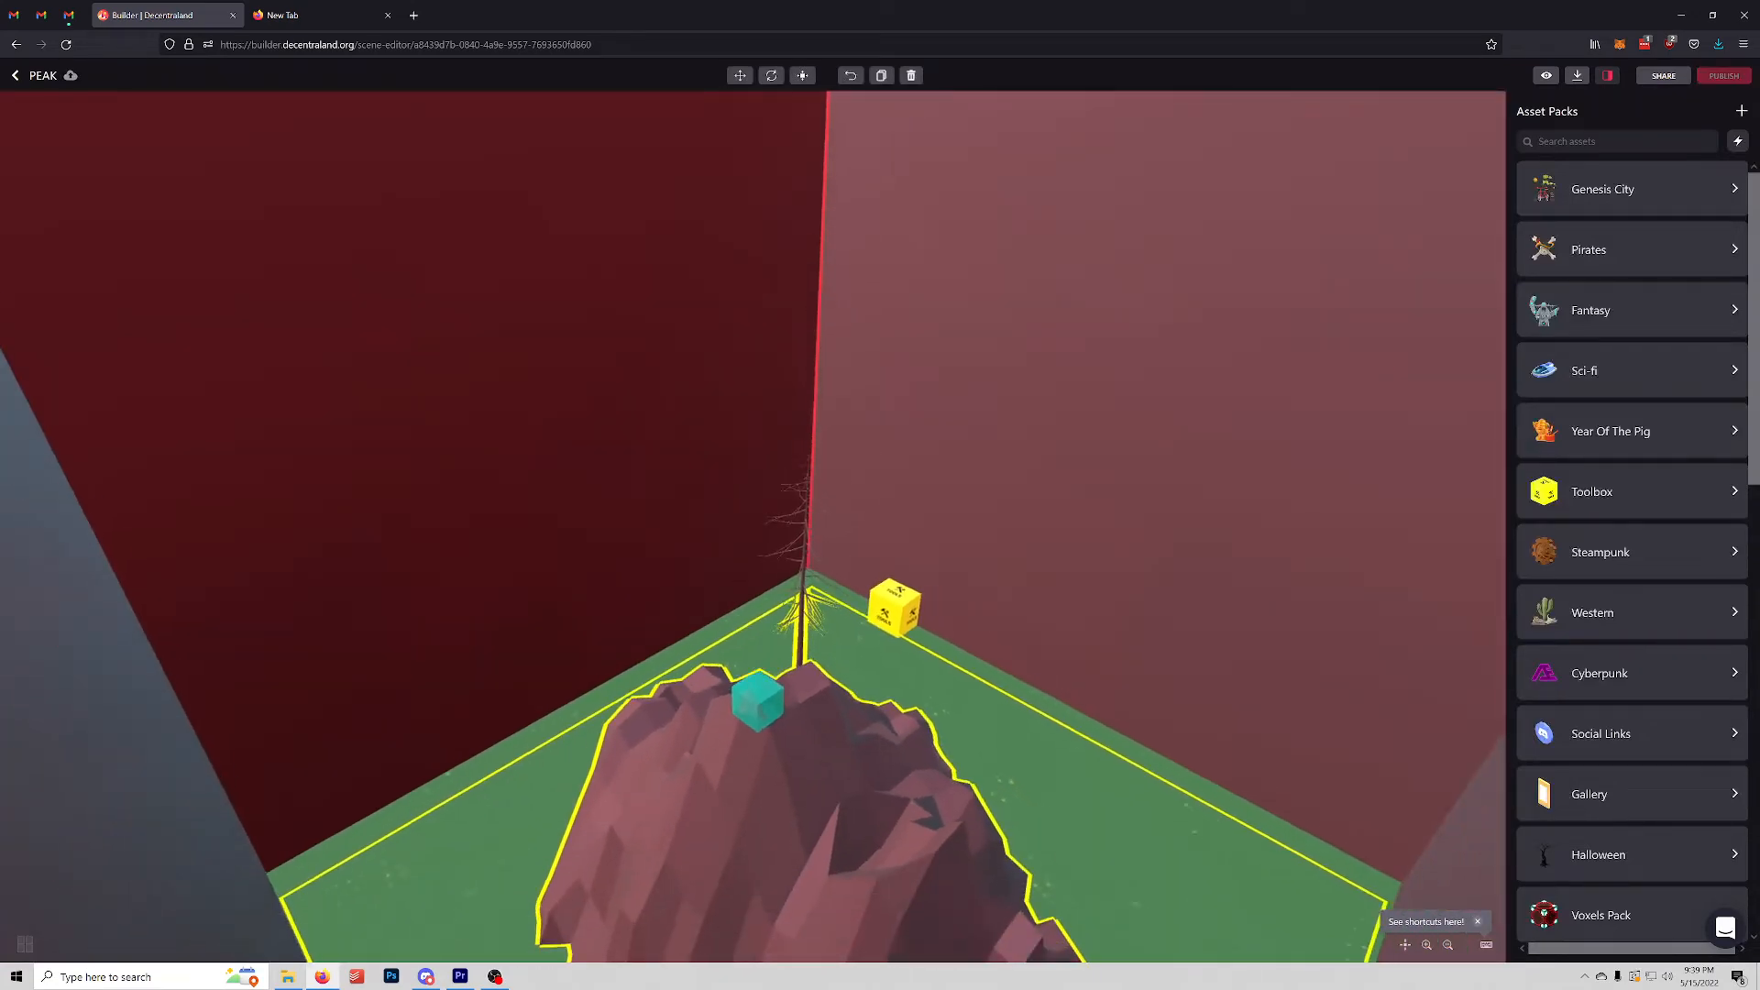
key("Down")
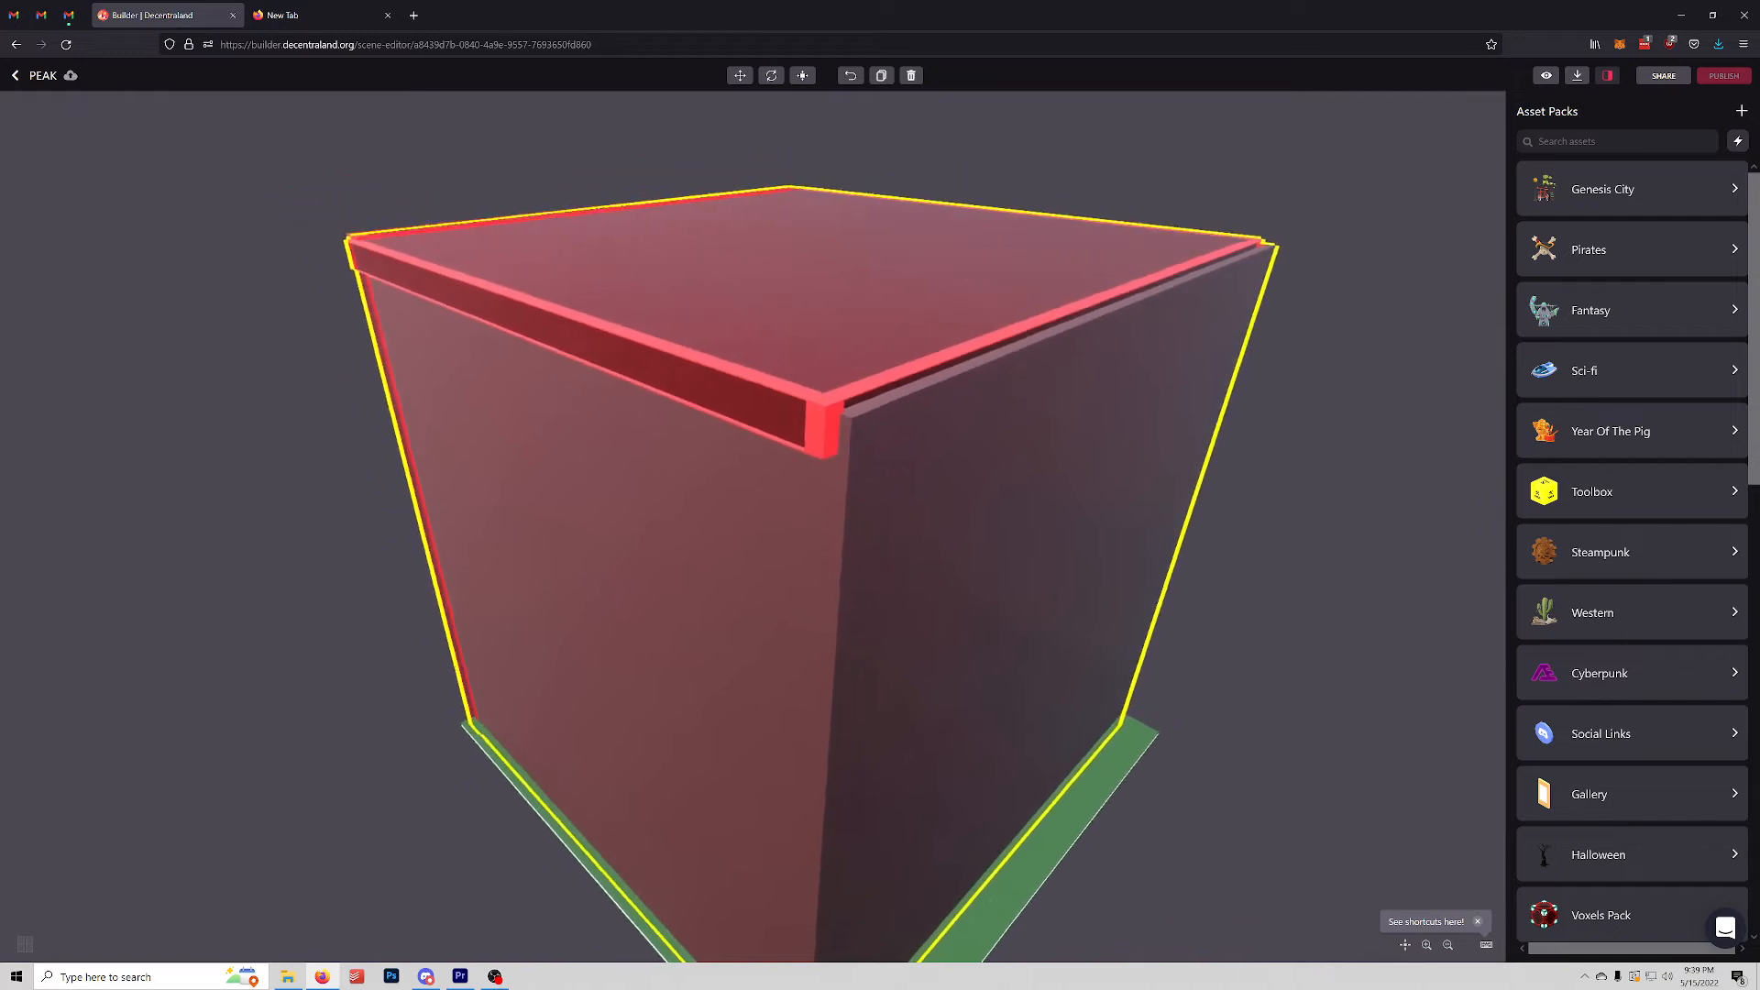
key("Down")
mouse_move(779, 568)
left_mouse_down()
mouse_move(806, 570)
mouse_move(807, 600)
mouse_move(827, 570)
mouse_move(812, 568)
left_mouse_up()
Step: Preview the PEAK scene and walk into the building to view the mountain, tree and decorated walls
key("i")
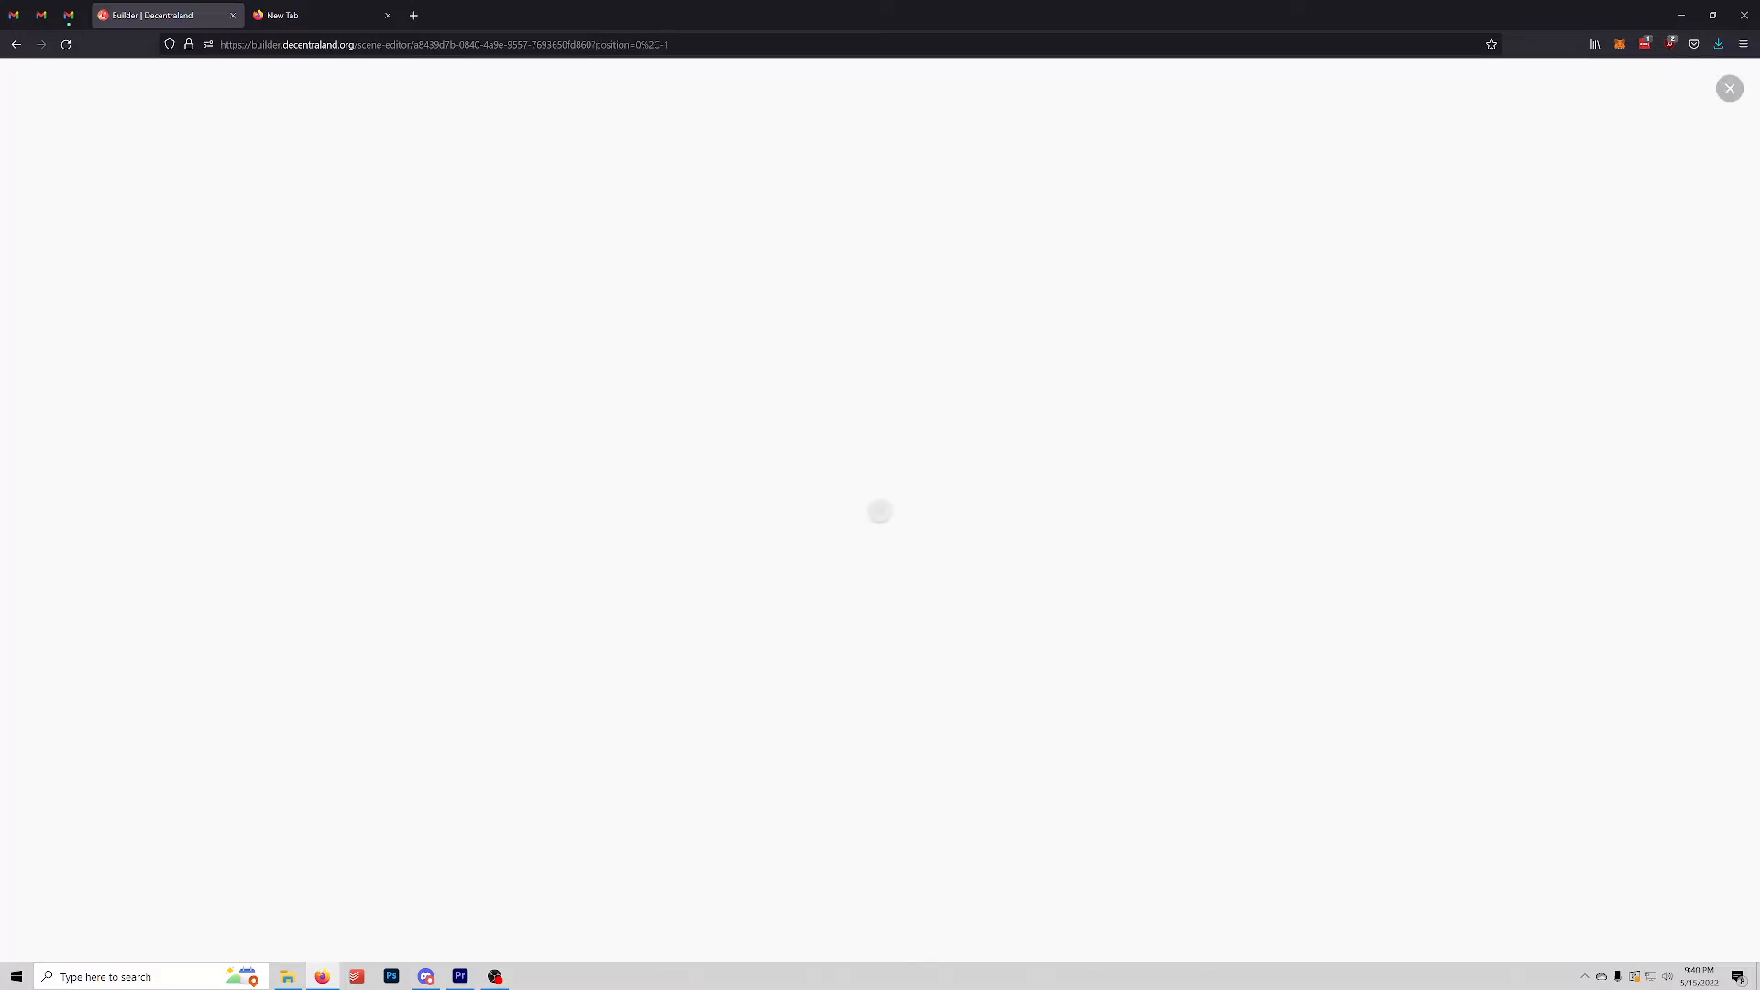
left_click(880, 512)
key("s")
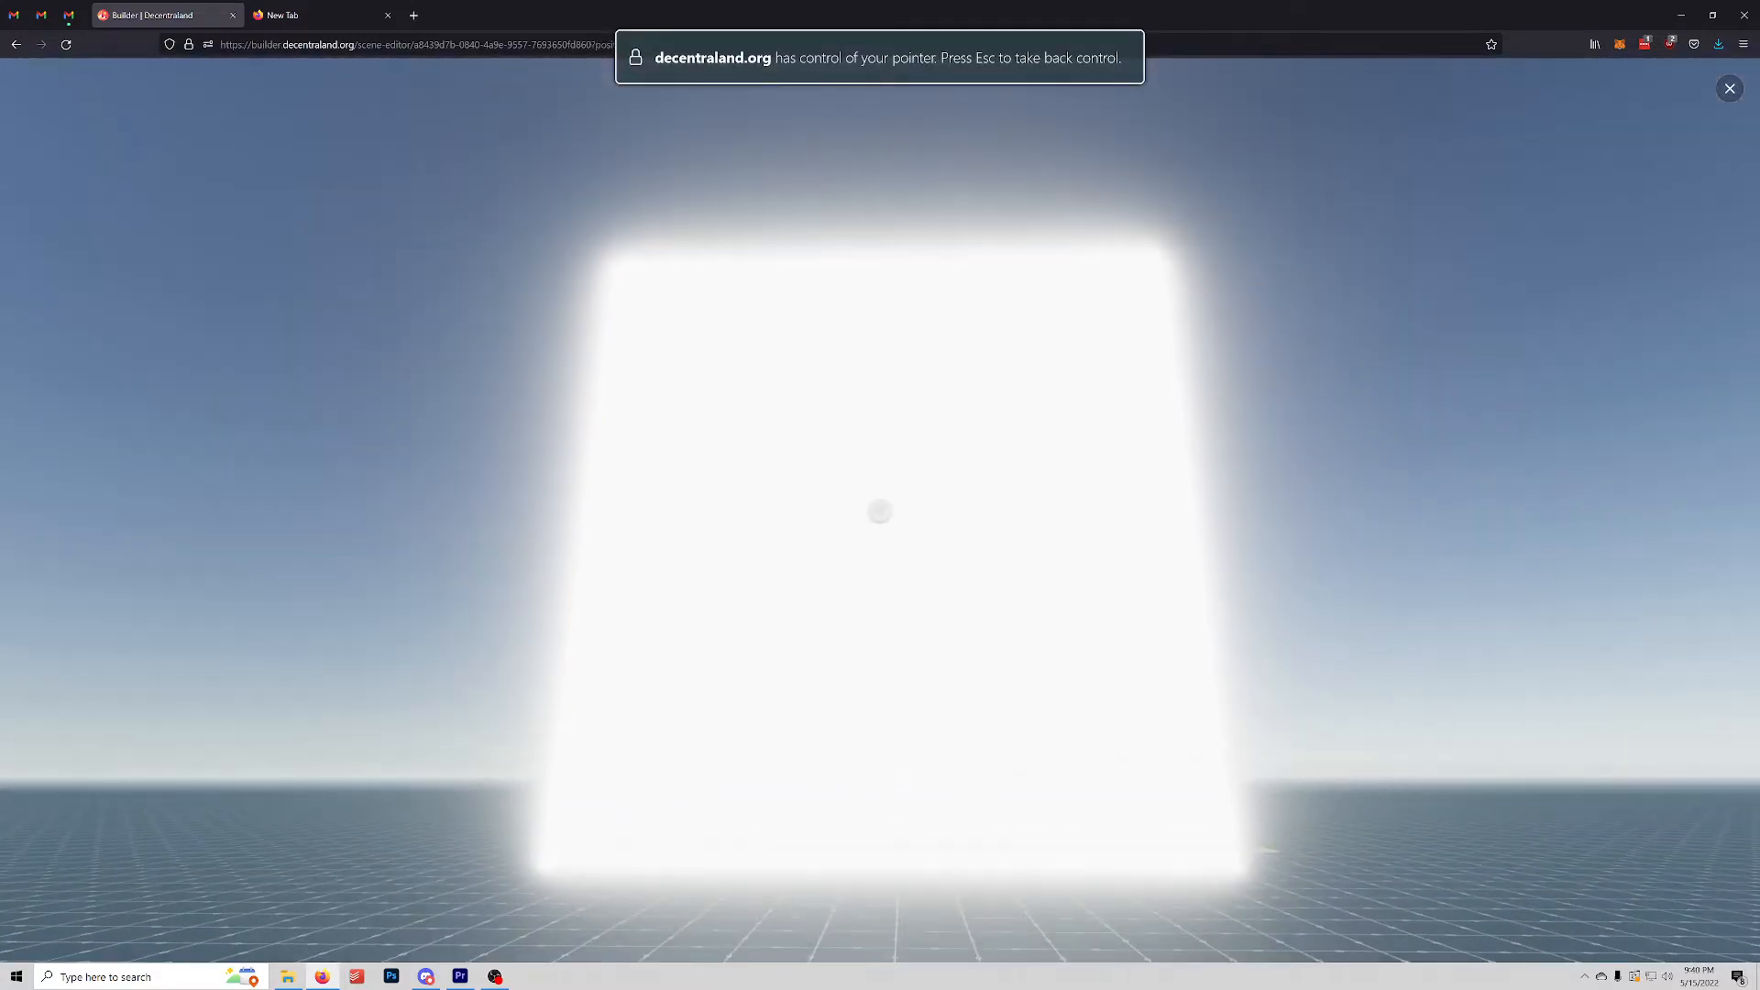
key("w")
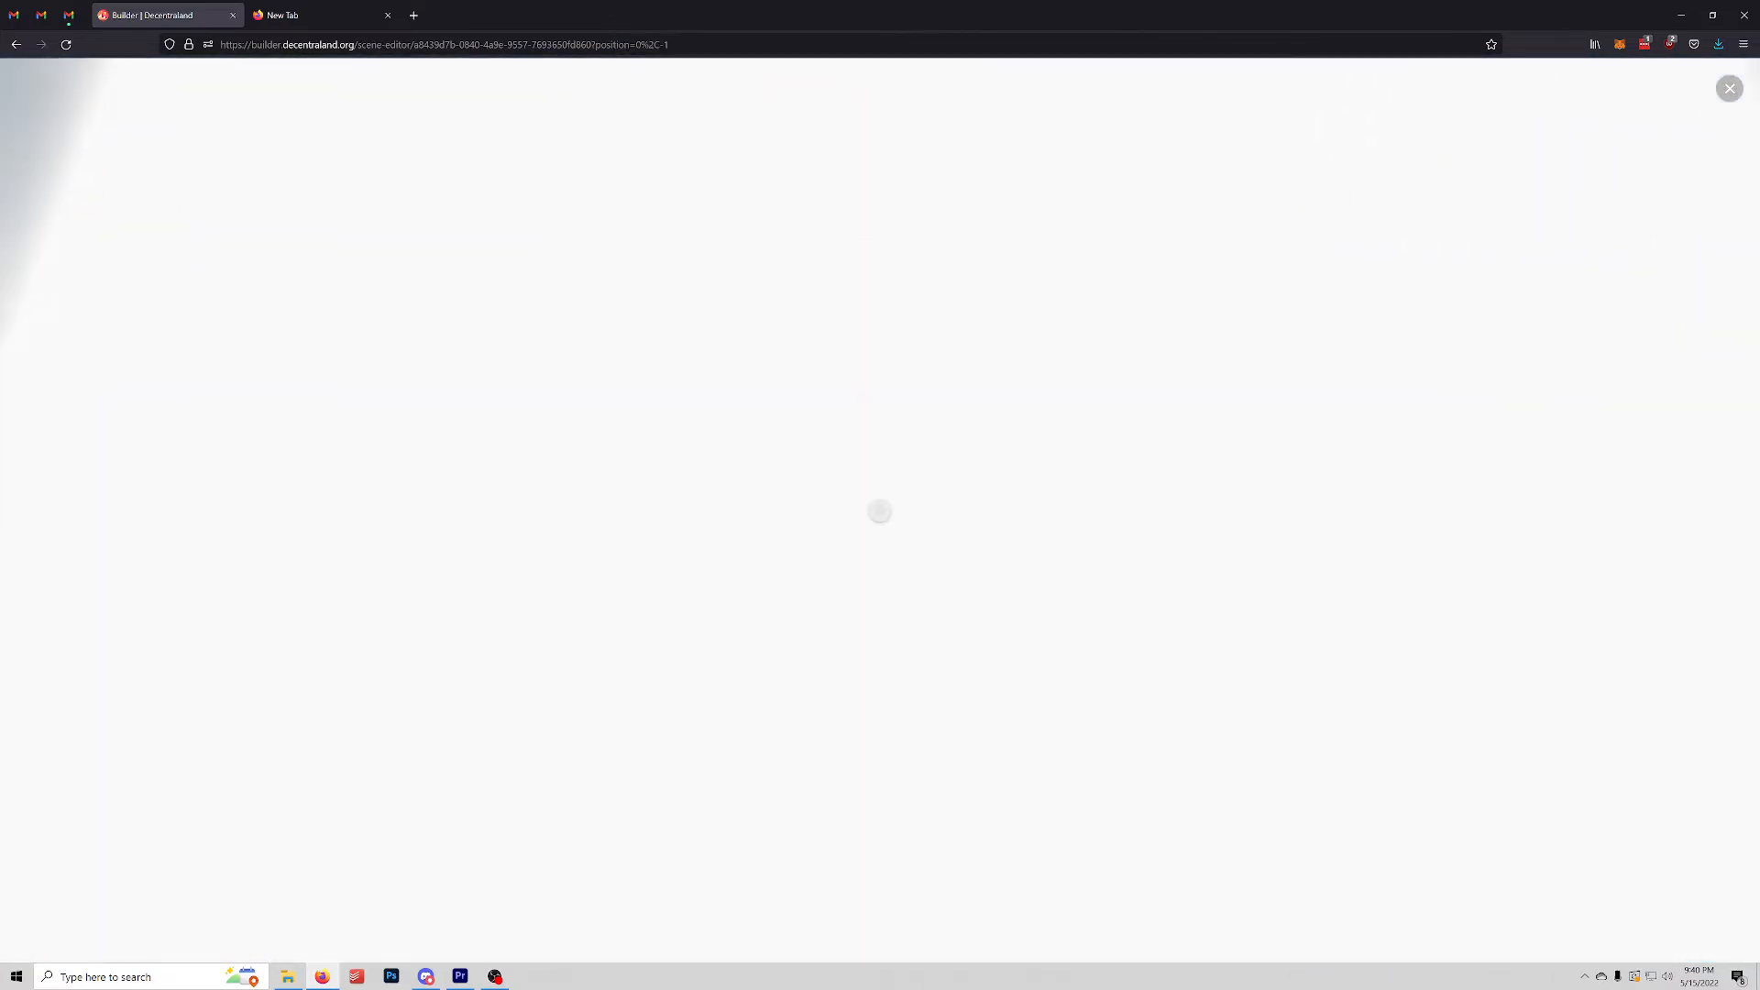
key("w")
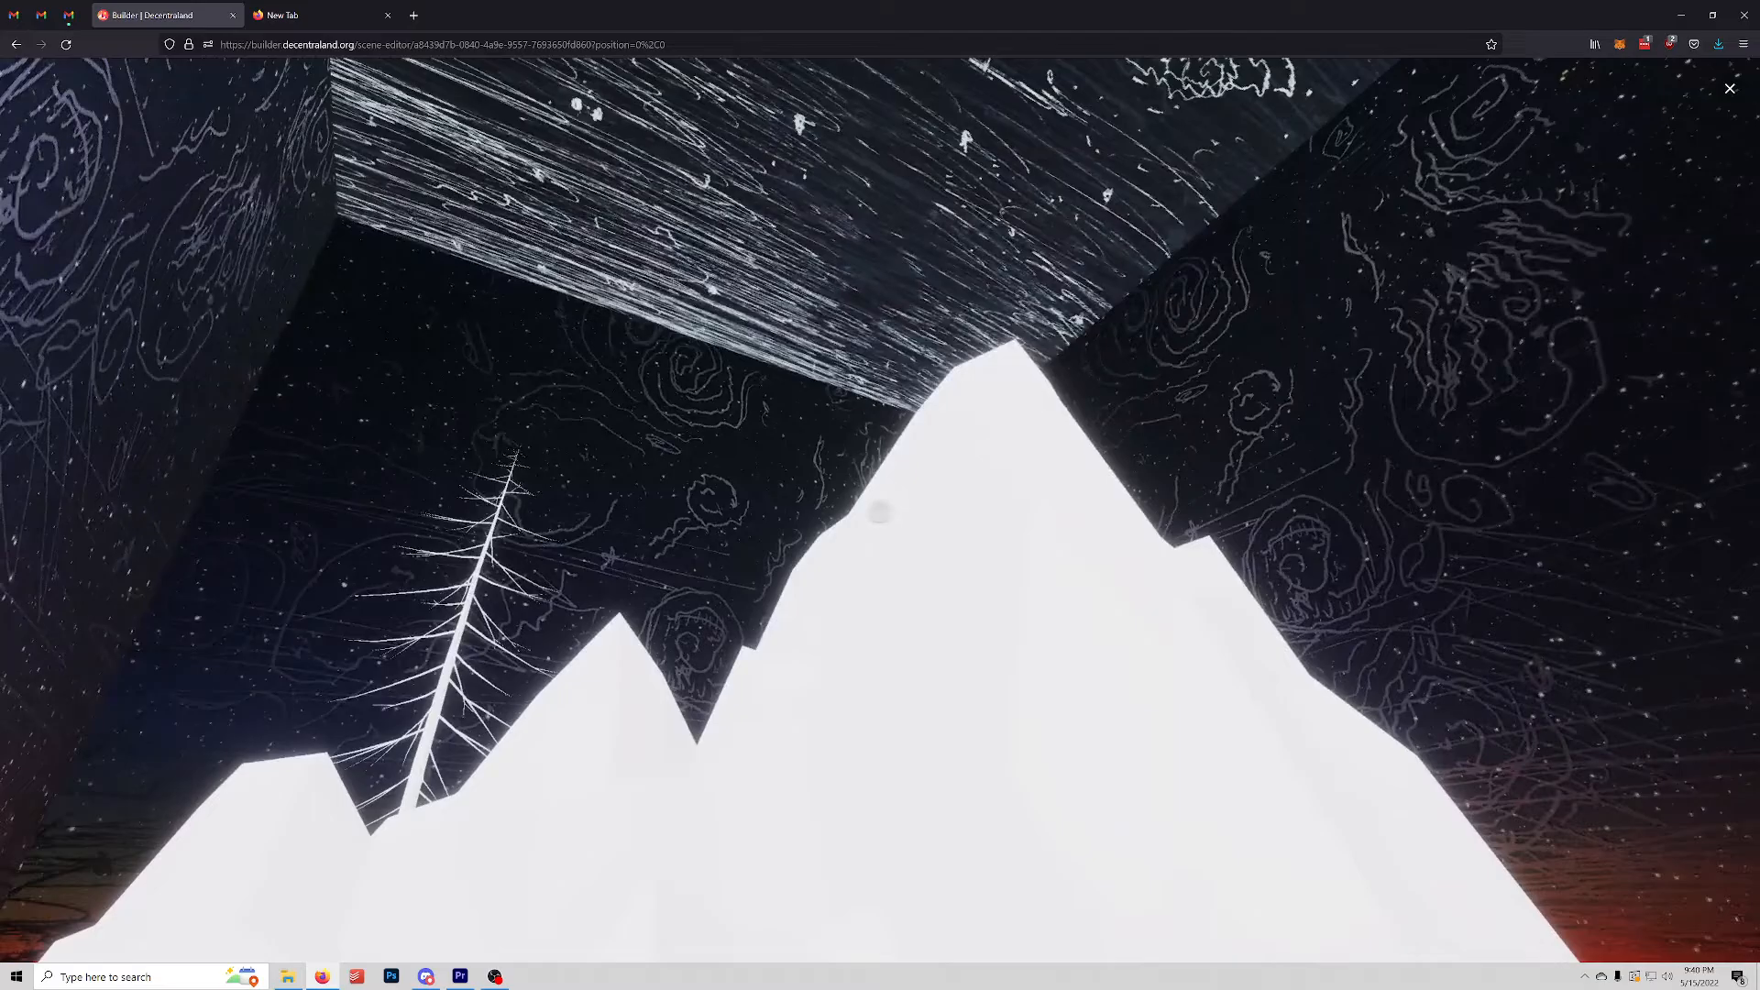
key("w")
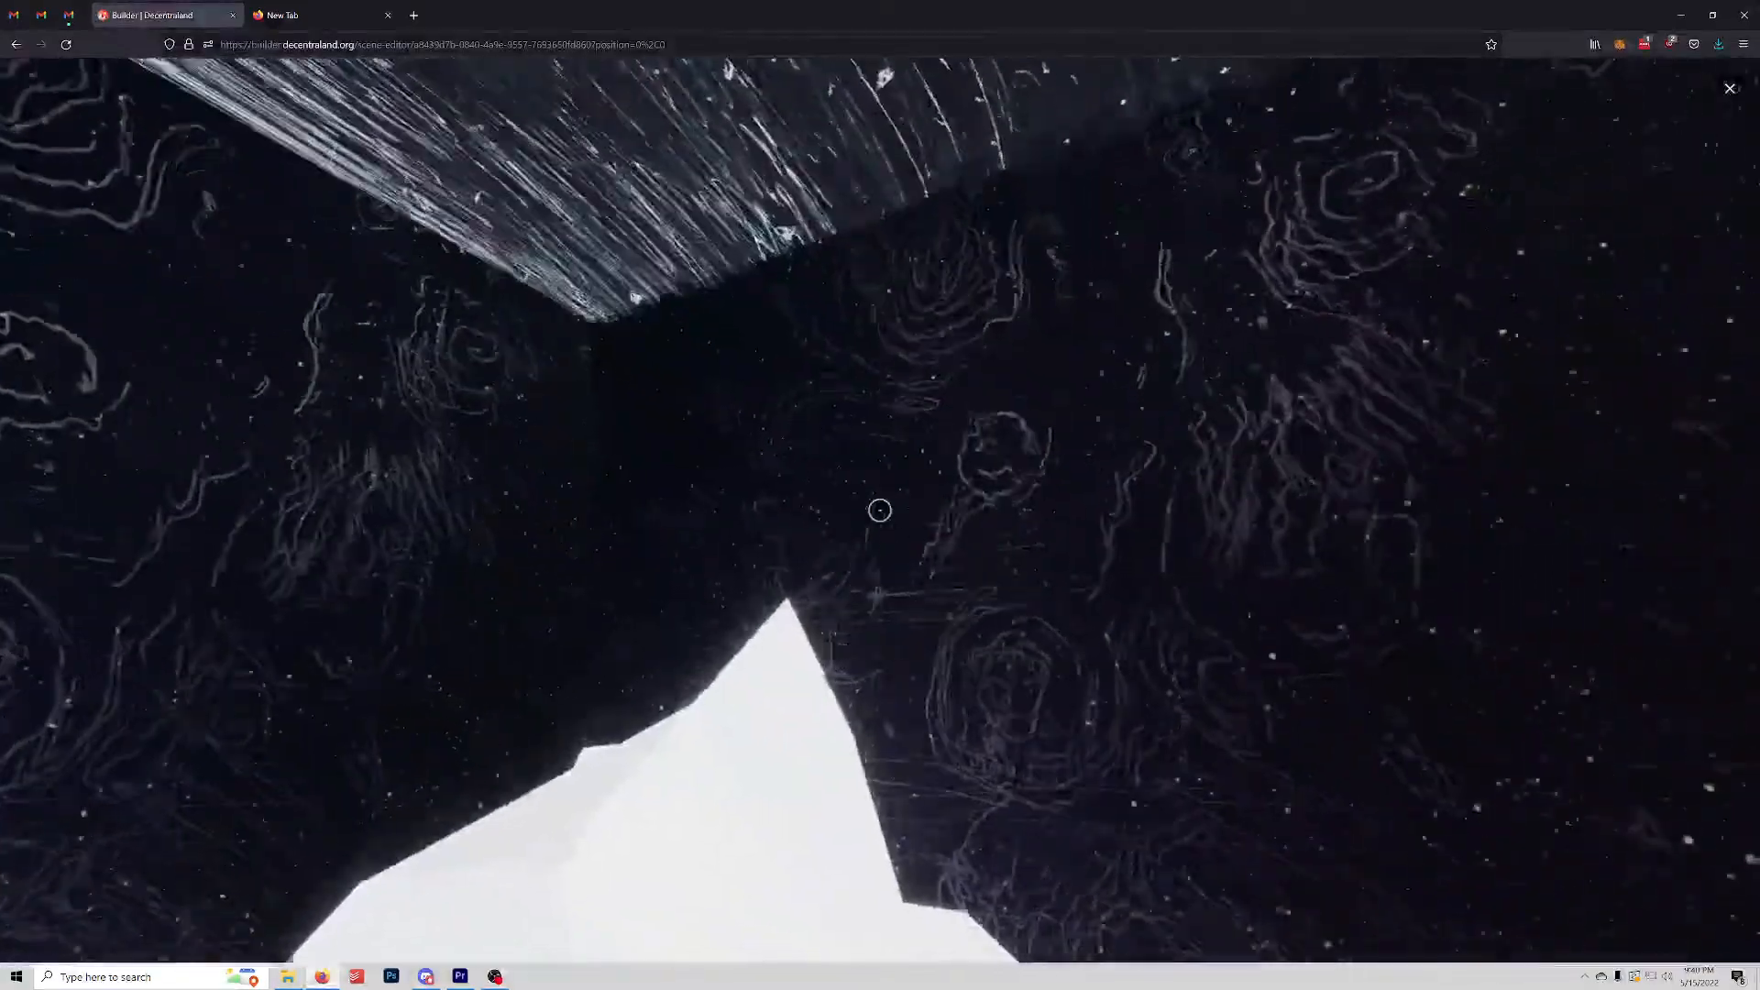
key("s")
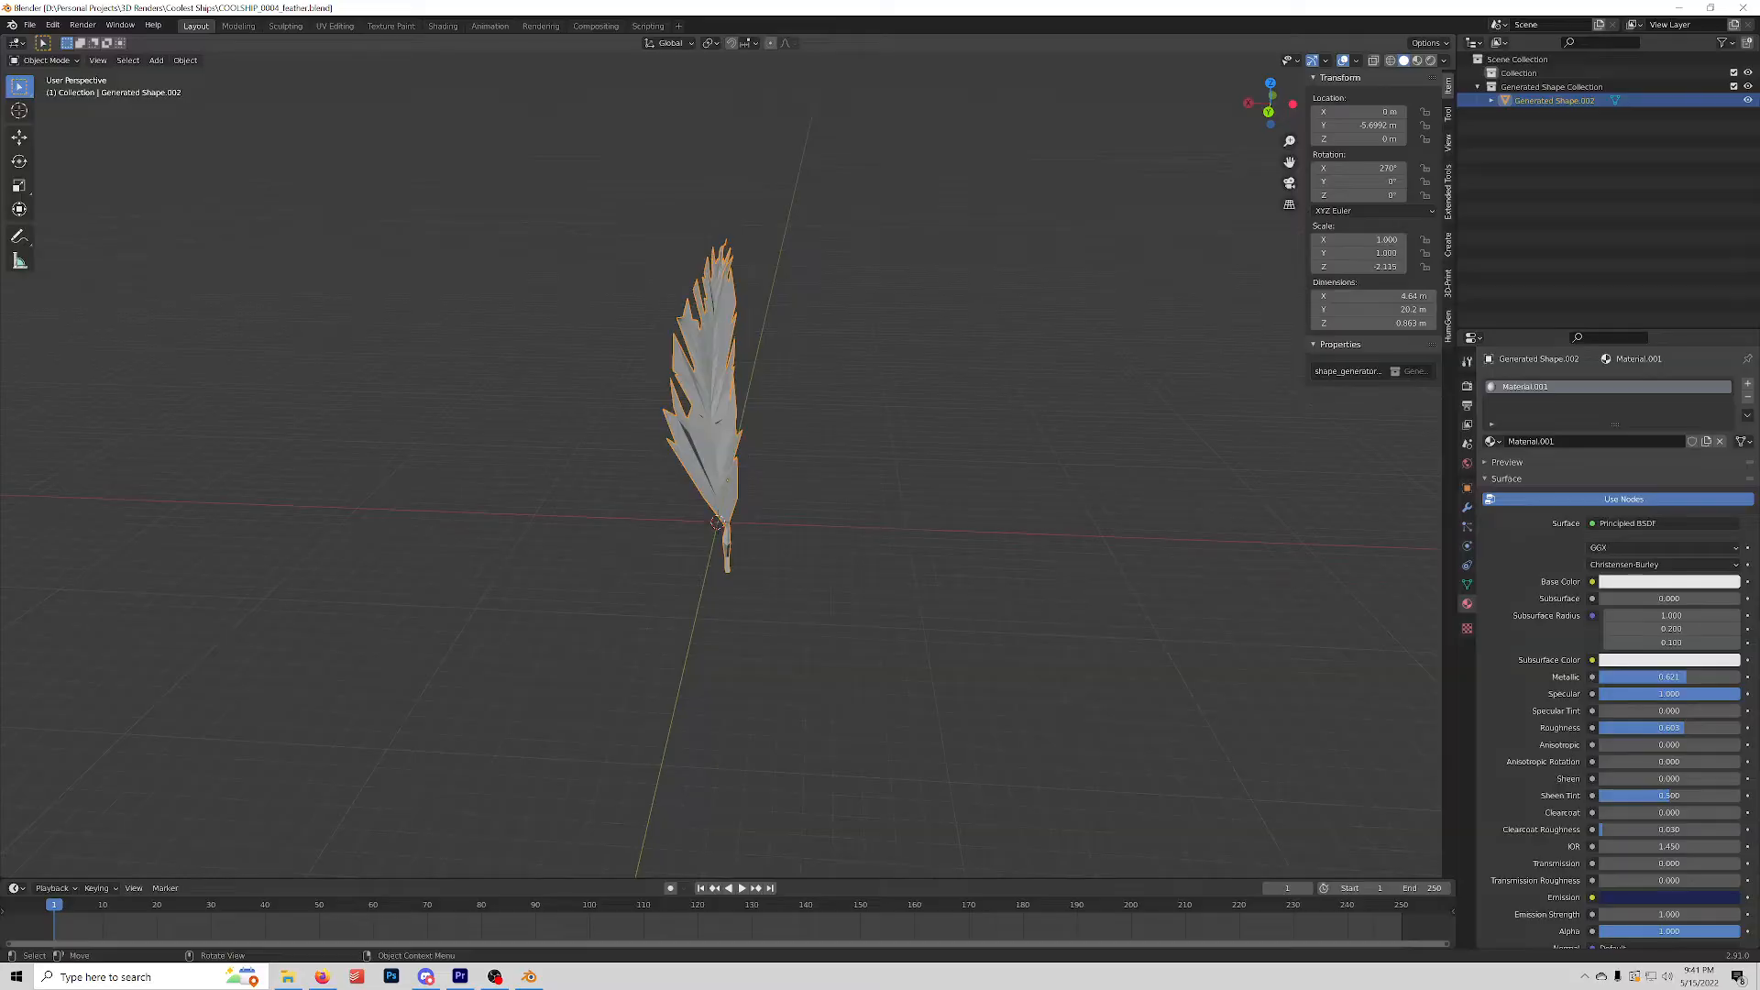
Step: Switch to Blender, select the feather model and export it in glTF 2.0 format
left_click(953, 541)
middle_click_drag(953, 541, 977, 464)
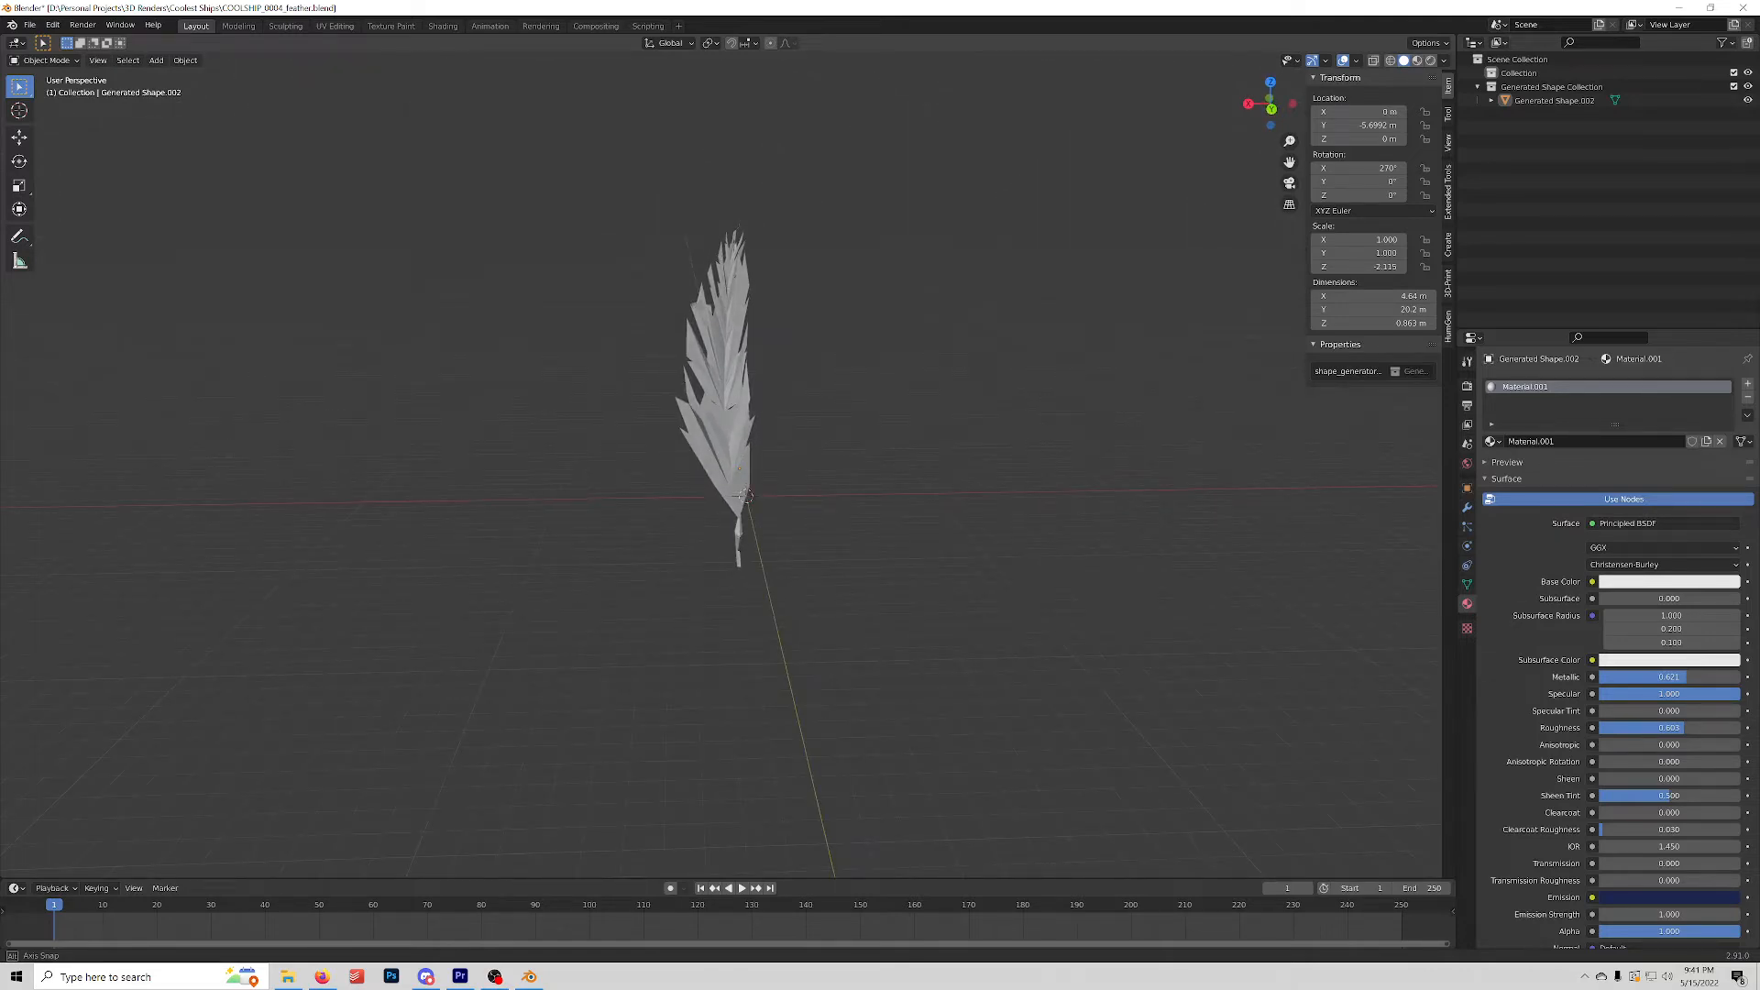
scroll(724, 458, "up", 4)
scroll(724, 412, "down", 2)
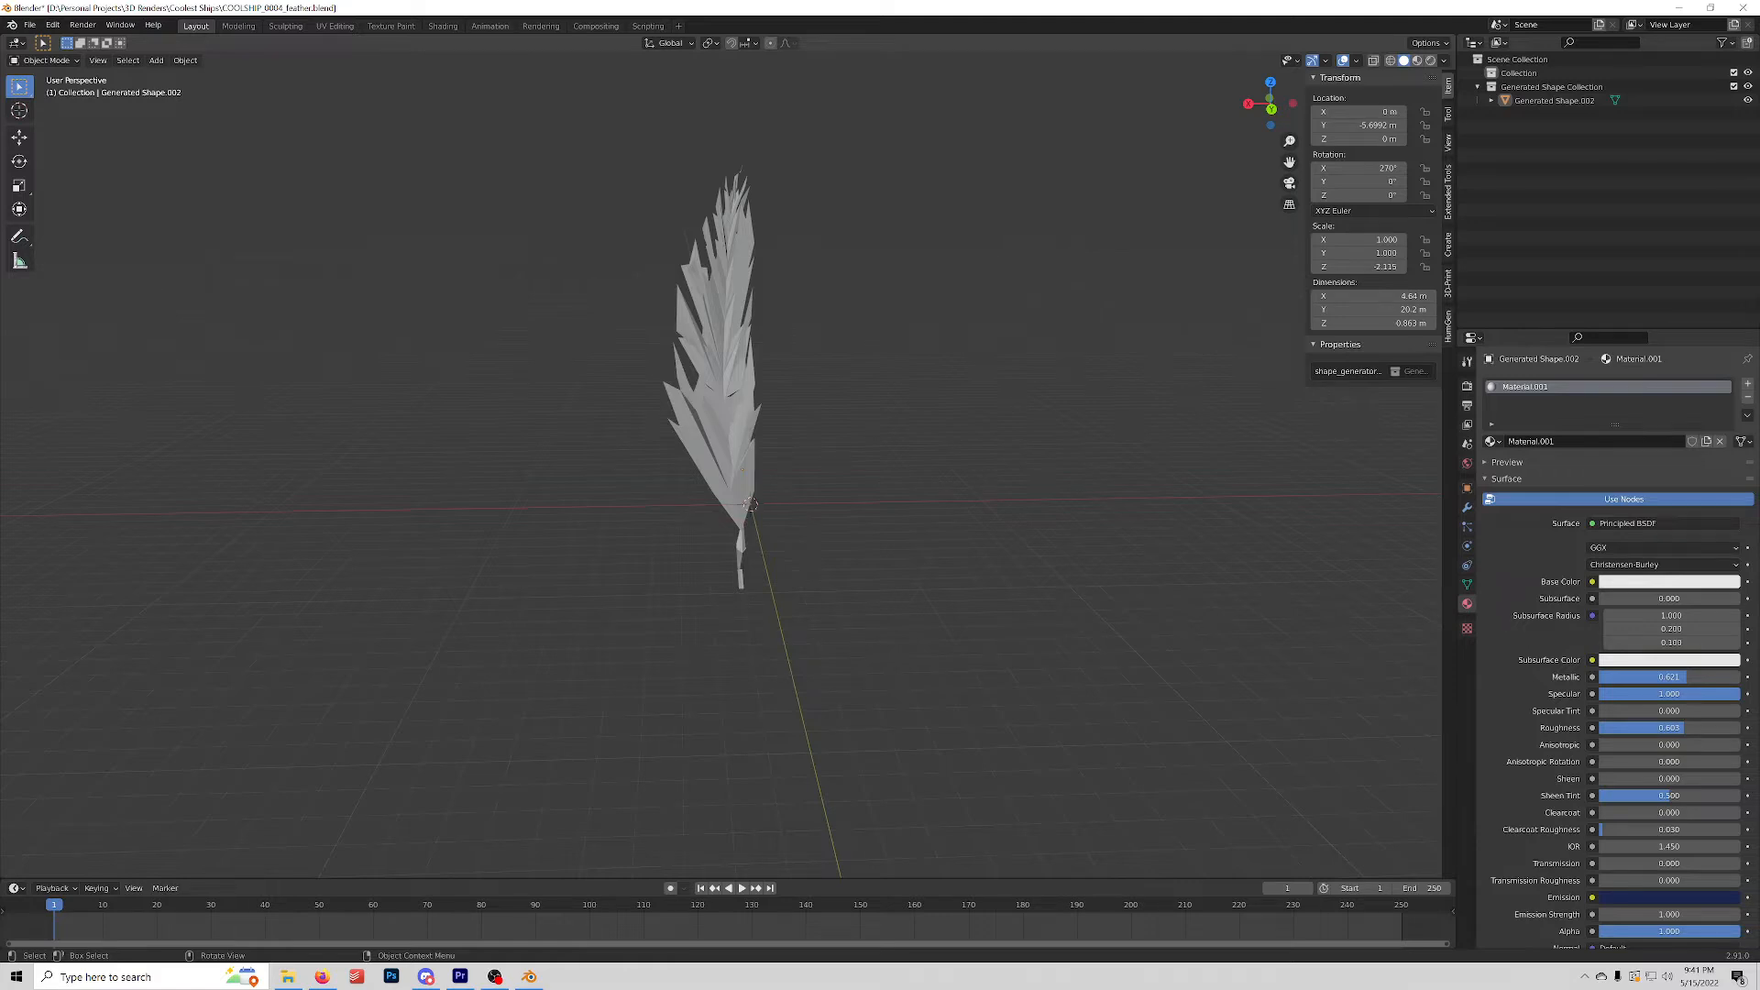
scroll(724, 440, "down", 2)
middle_click_drag(724, 440, 740, 477)
left_click(740, 476)
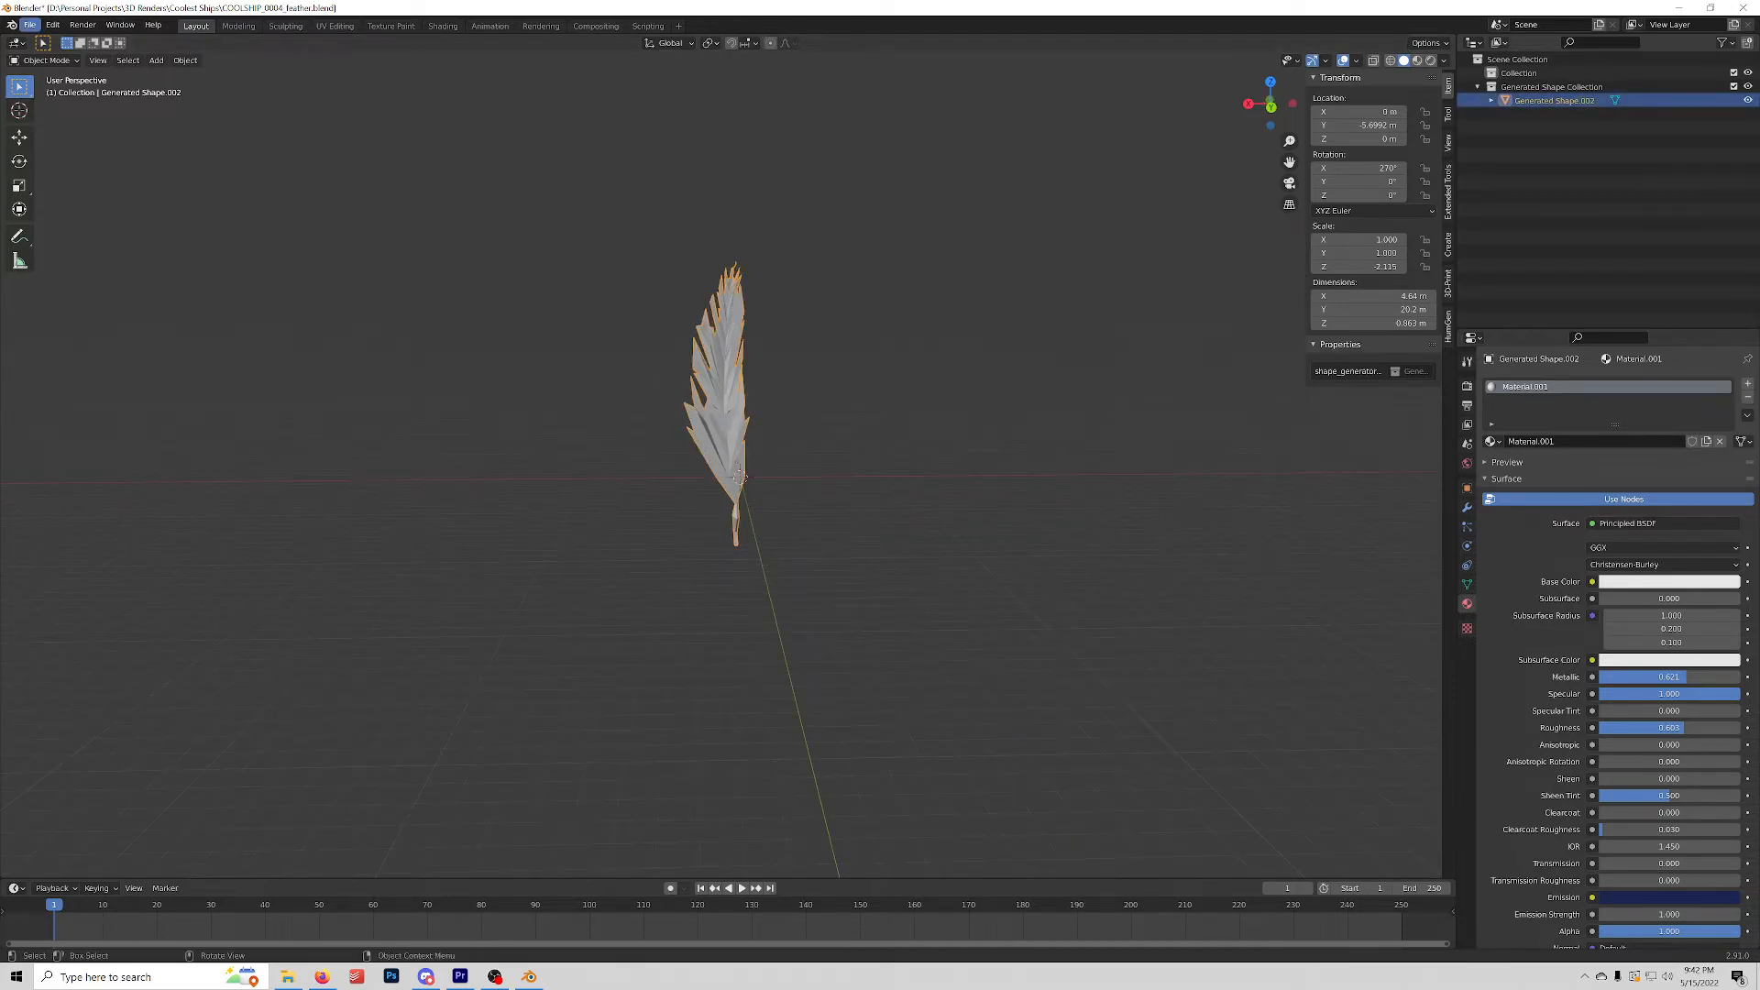
left_click(30, 25)
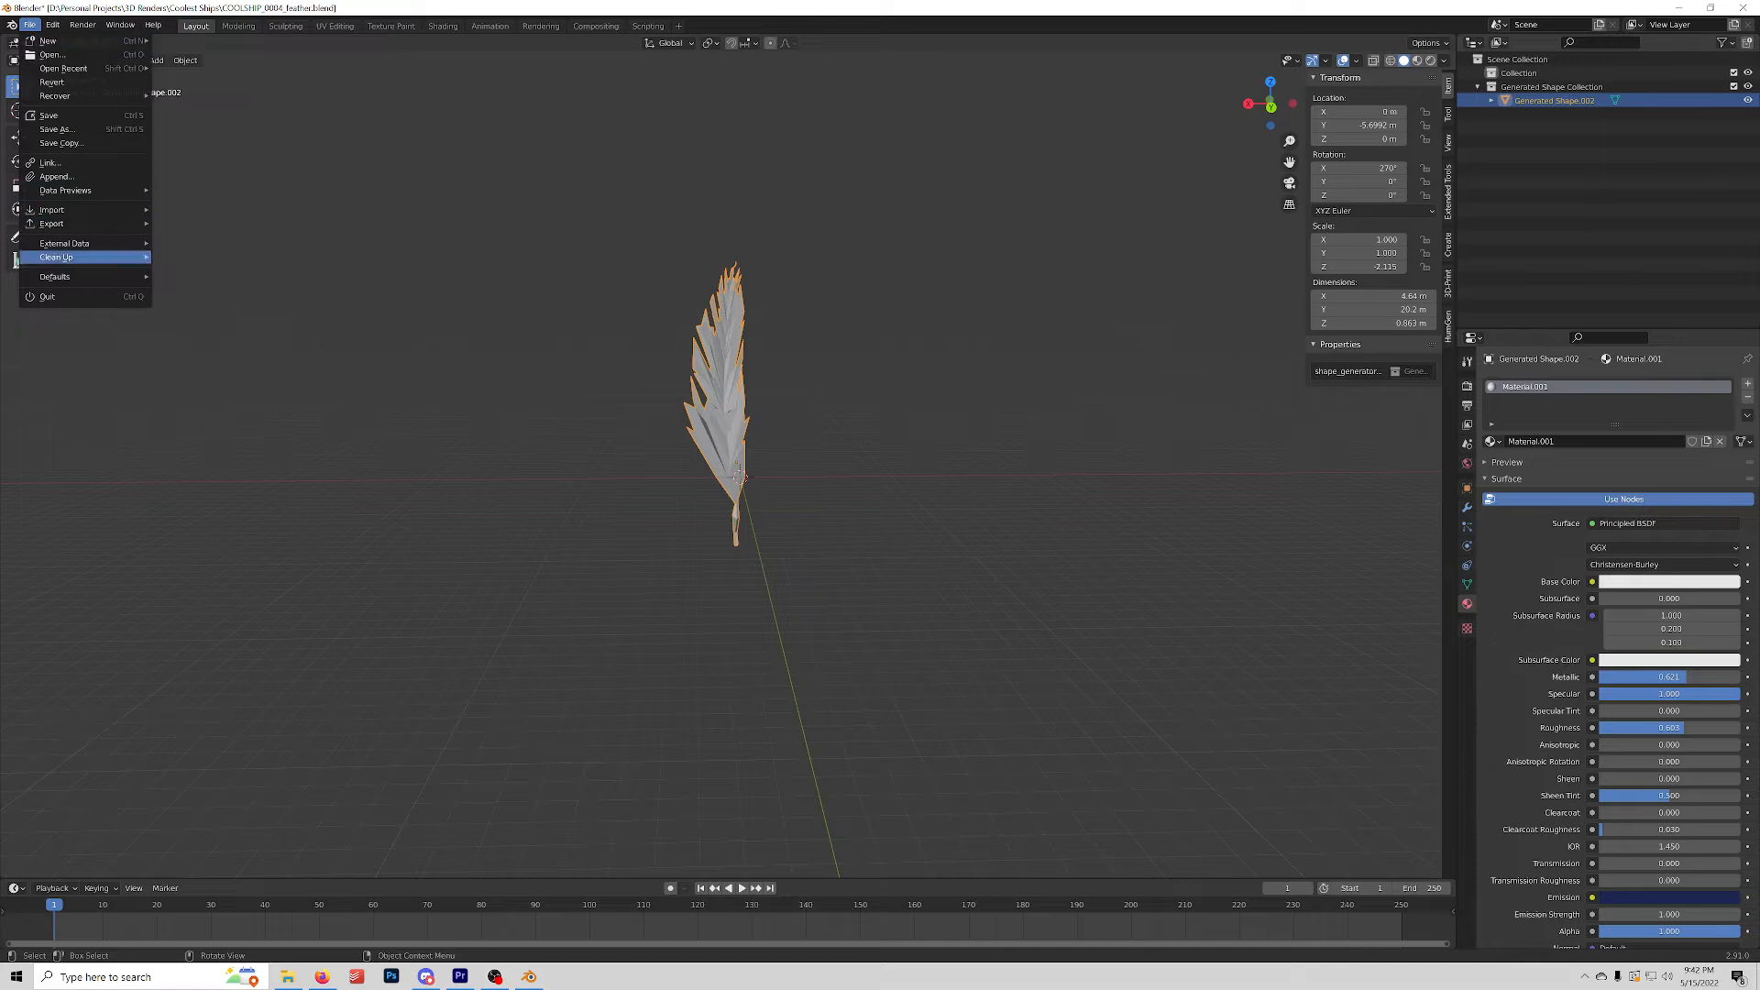
mouse_move(55, 224)
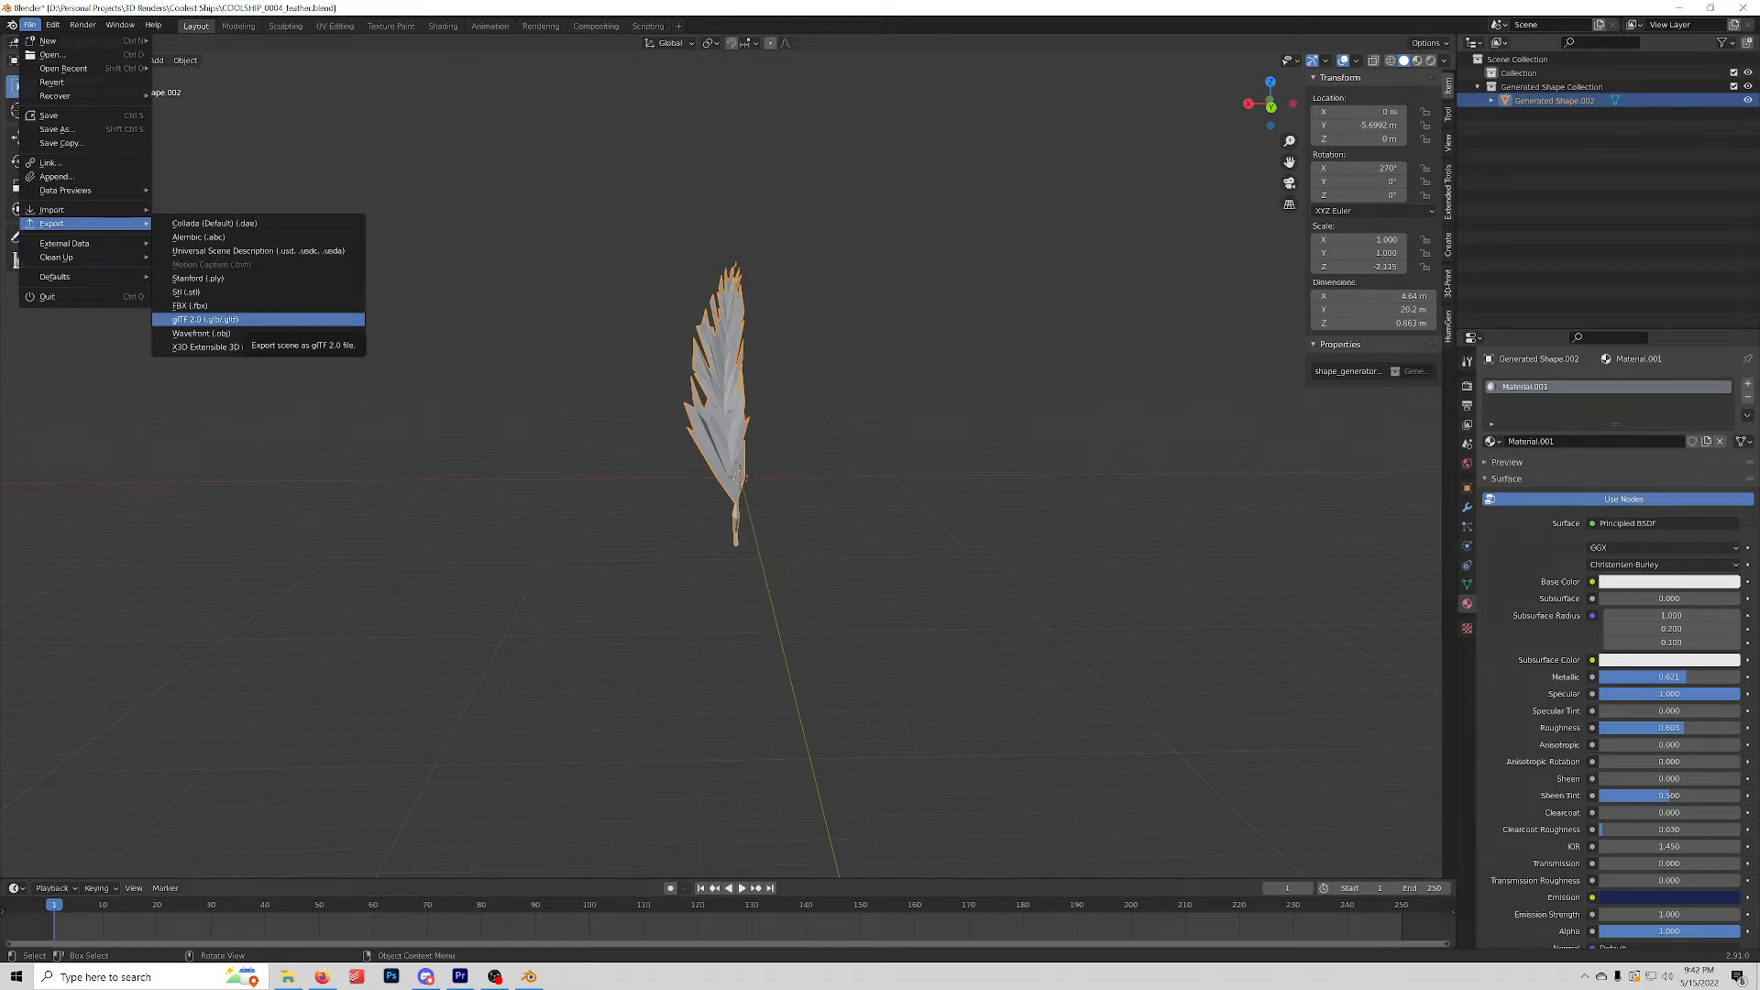
left_click(238, 320)
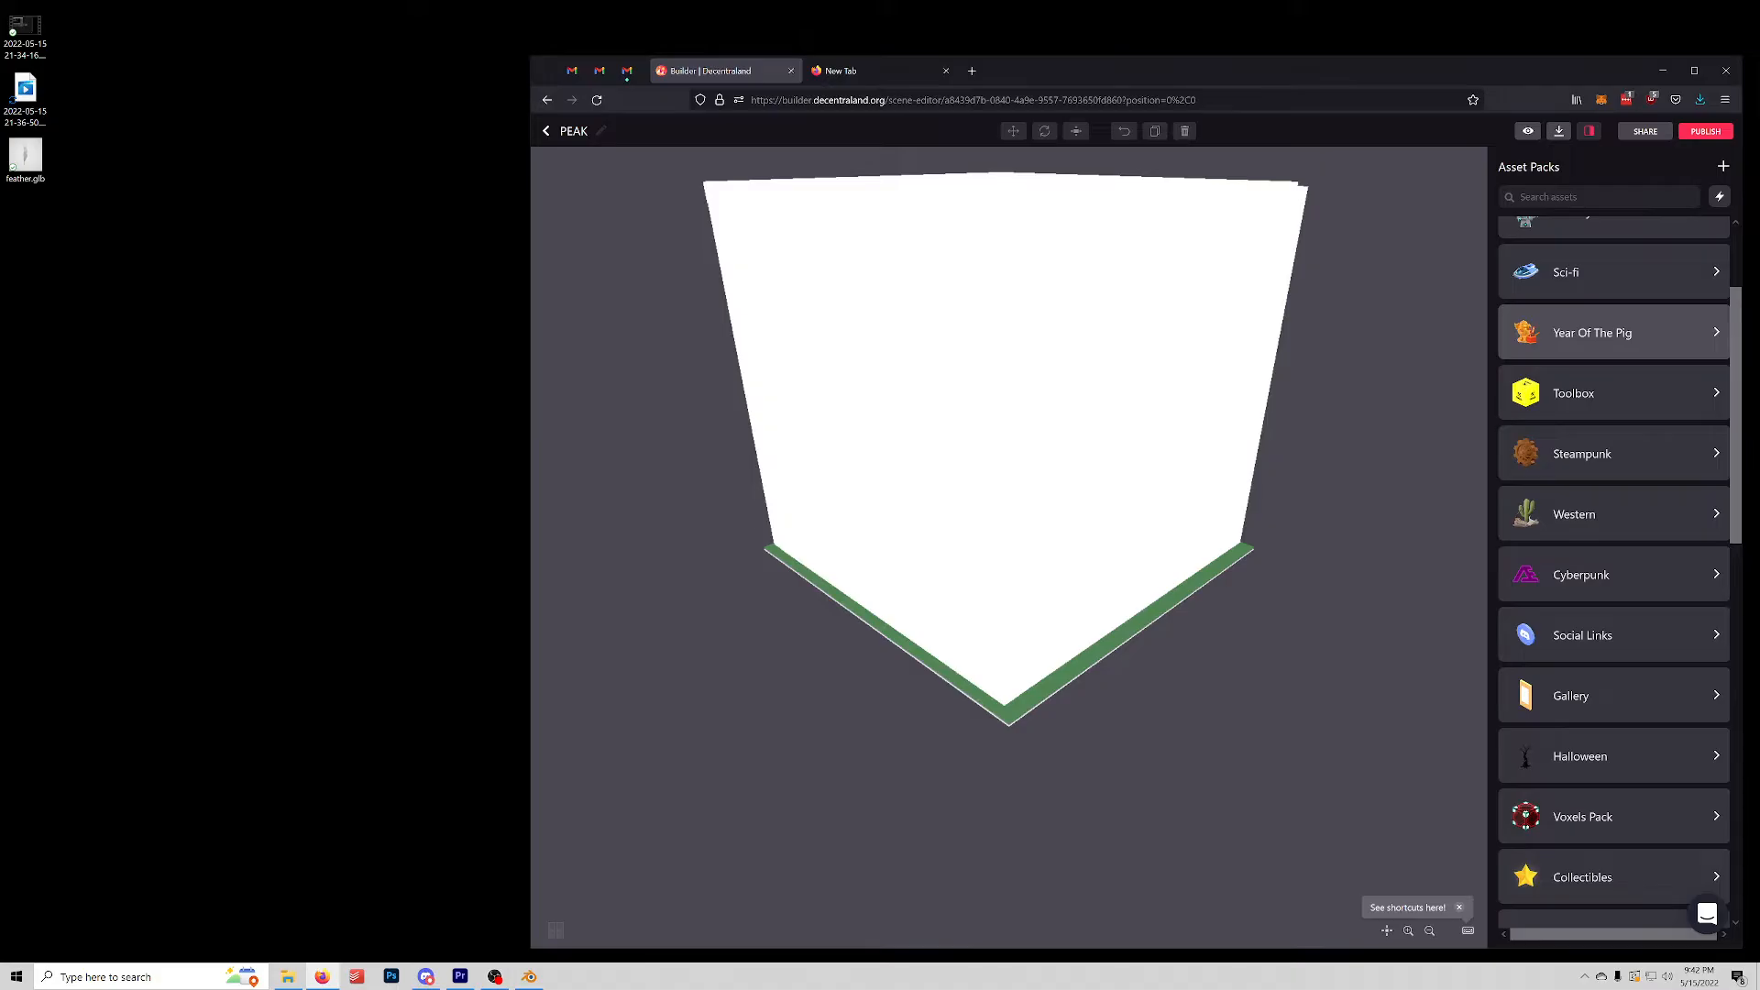
Step: Switch to Decentraland Builder, start a new asset pack and import feather.glb from the desktop into it
scroll(1613, 332, "down", 3)
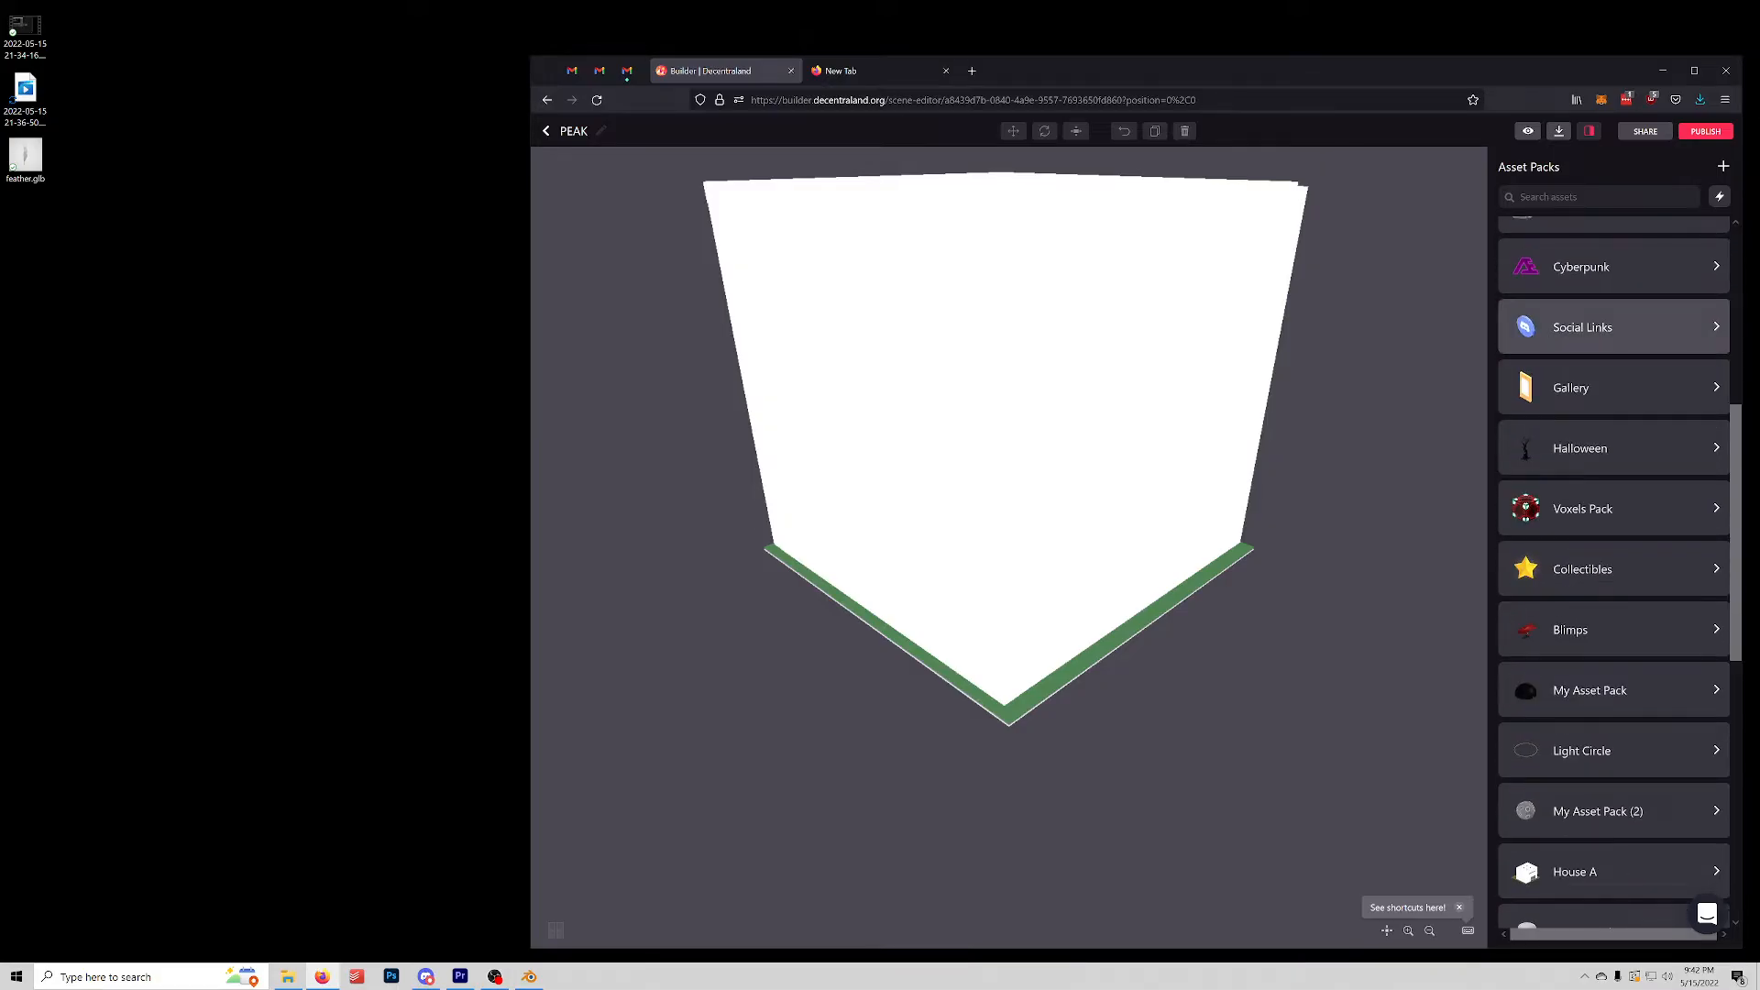
scroll(1613, 325, "down", 7)
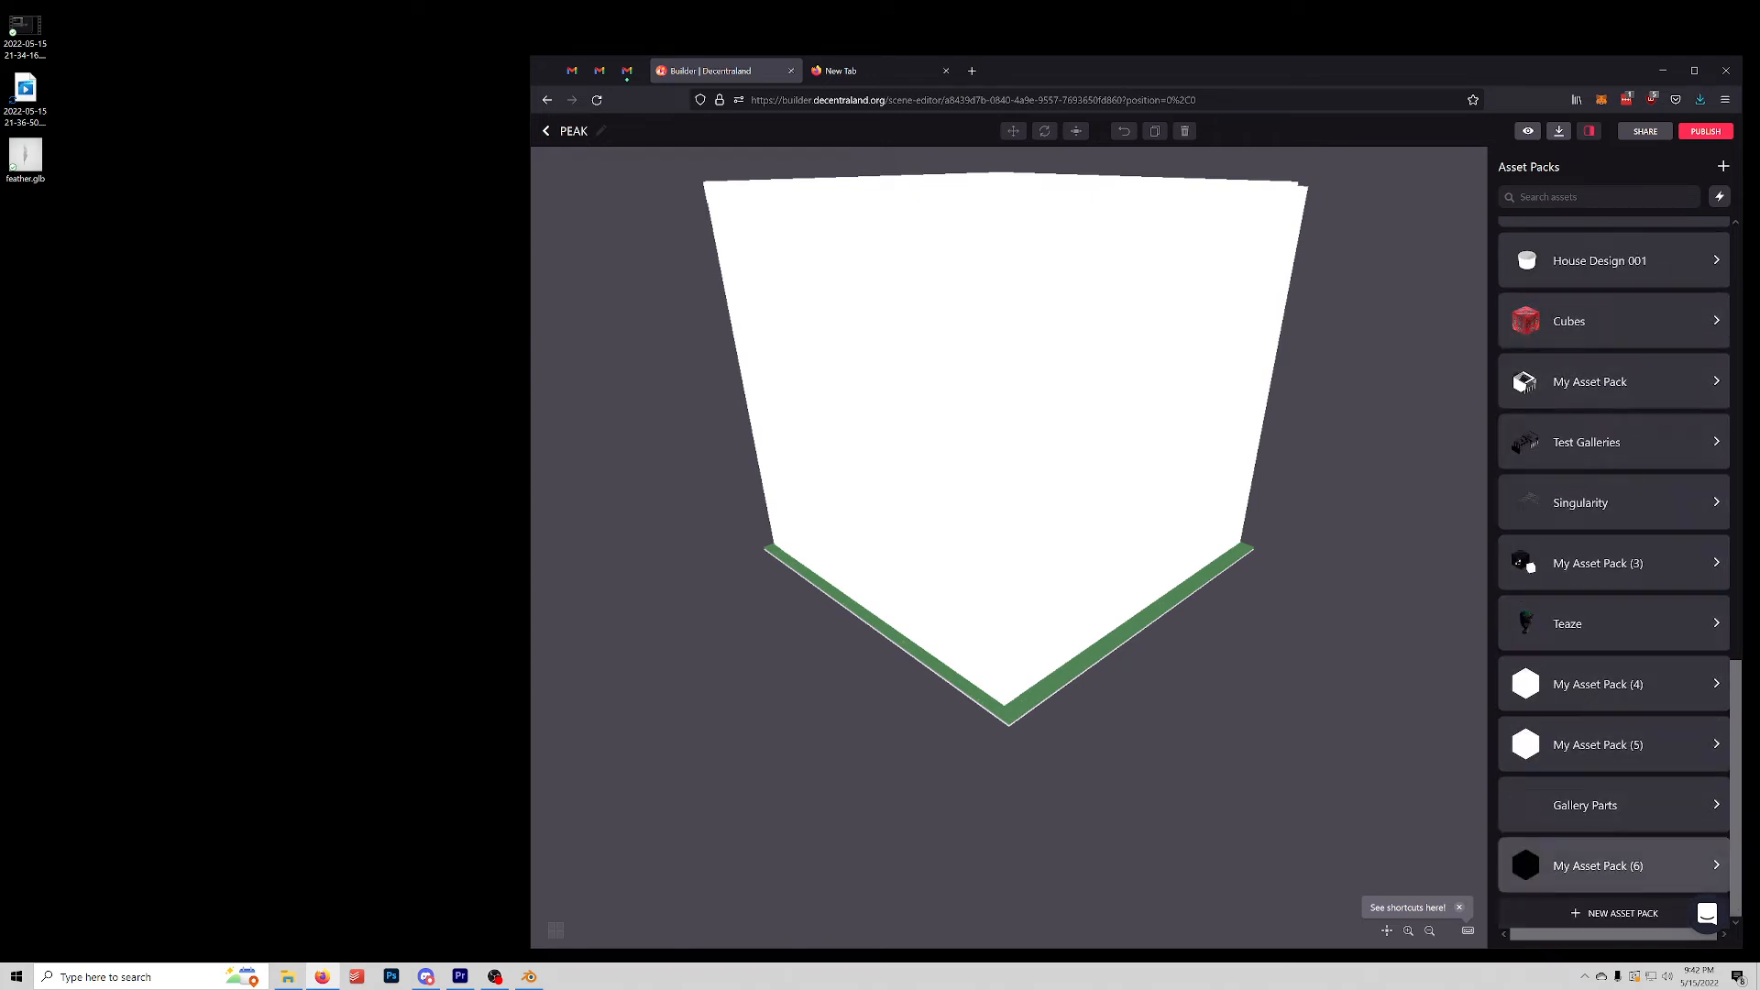
left_click(1615, 913)
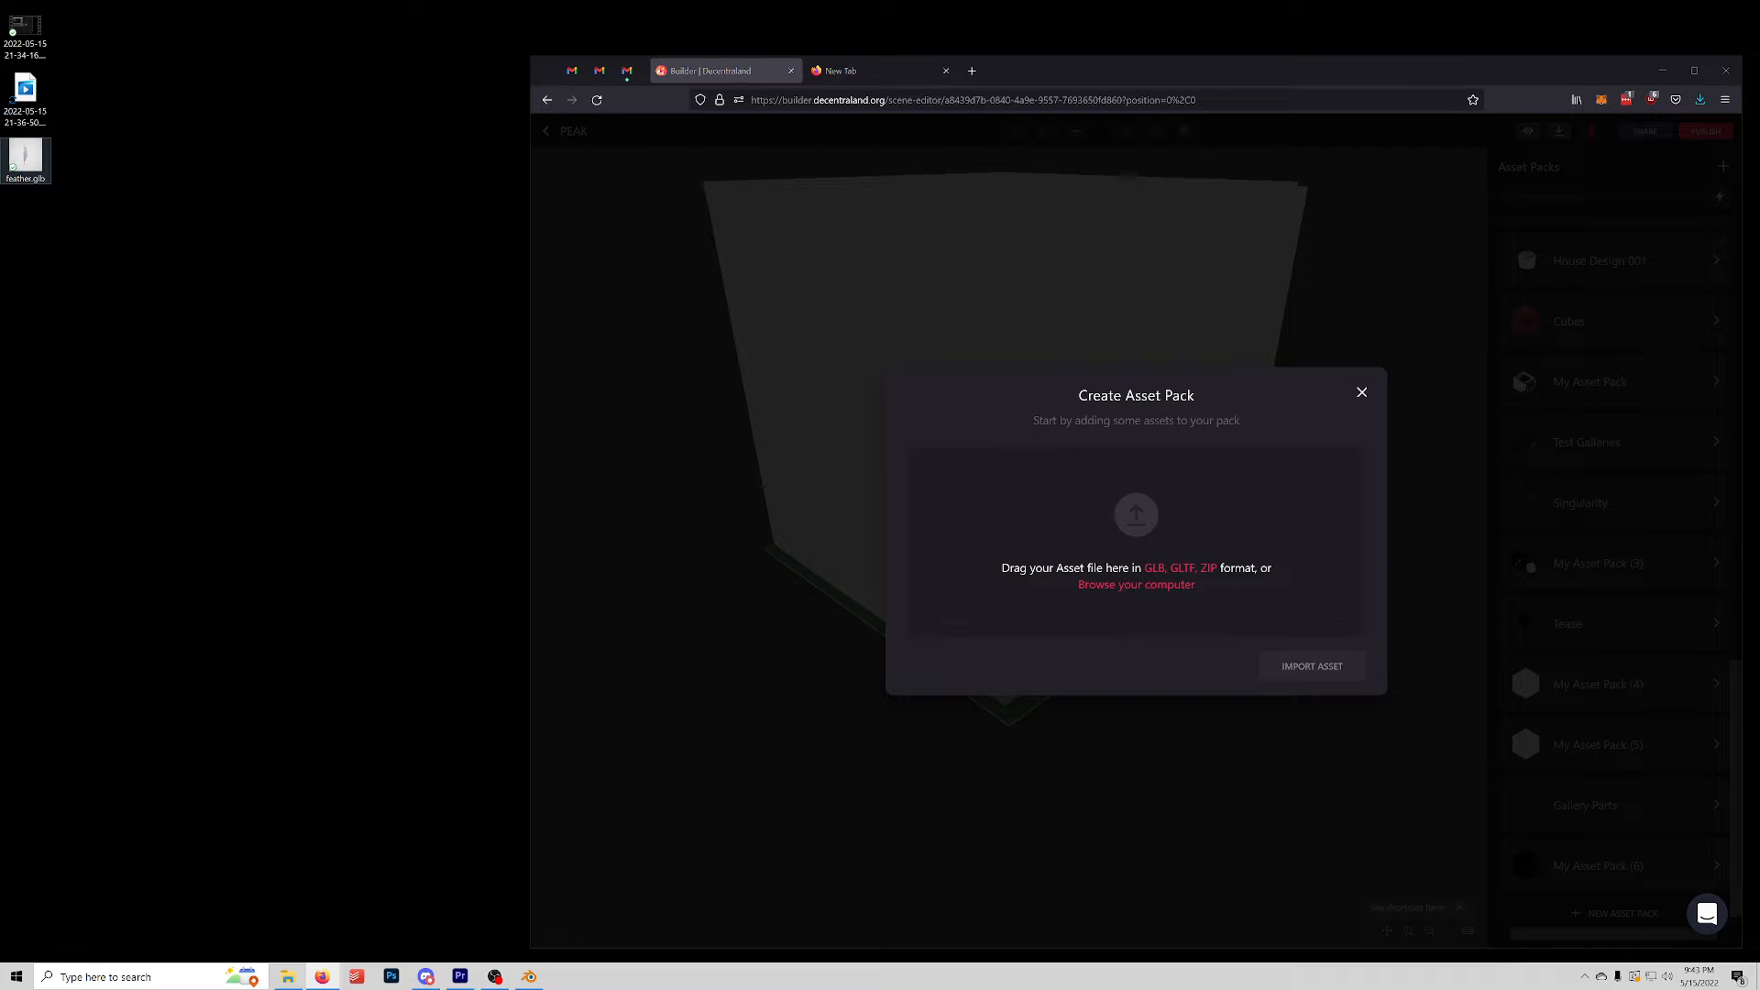
left_click_drag(24, 156, 971, 529)
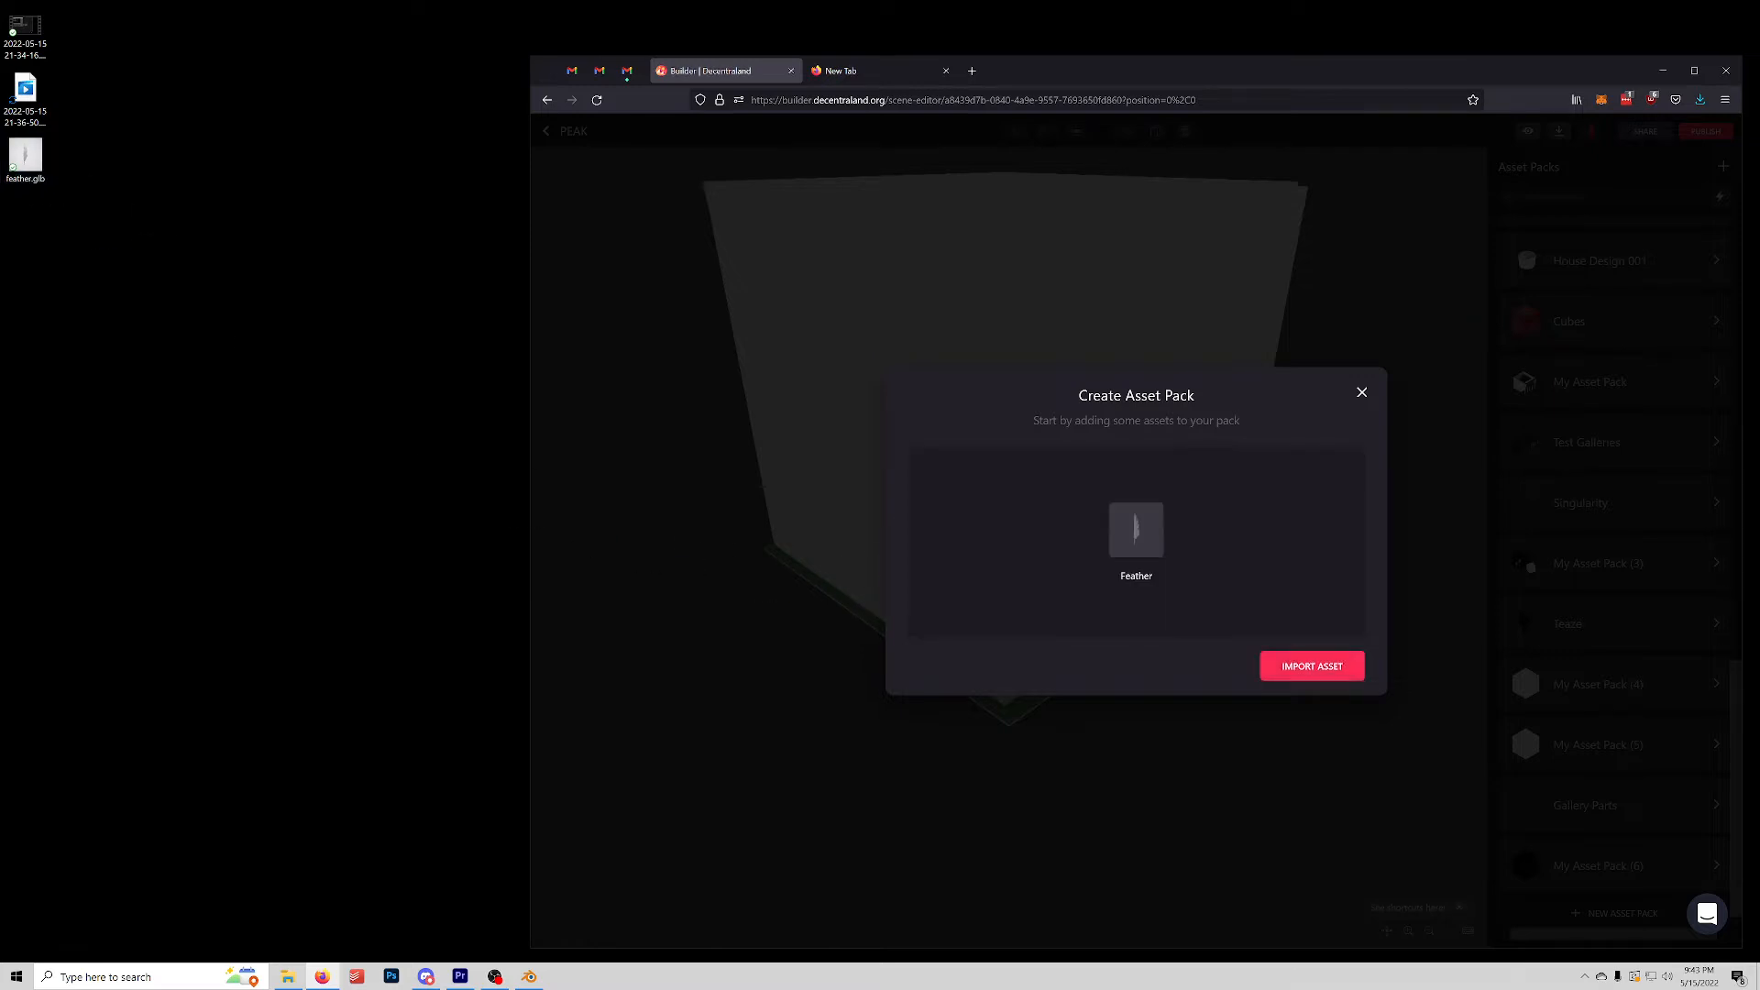
left_click(1312, 667)
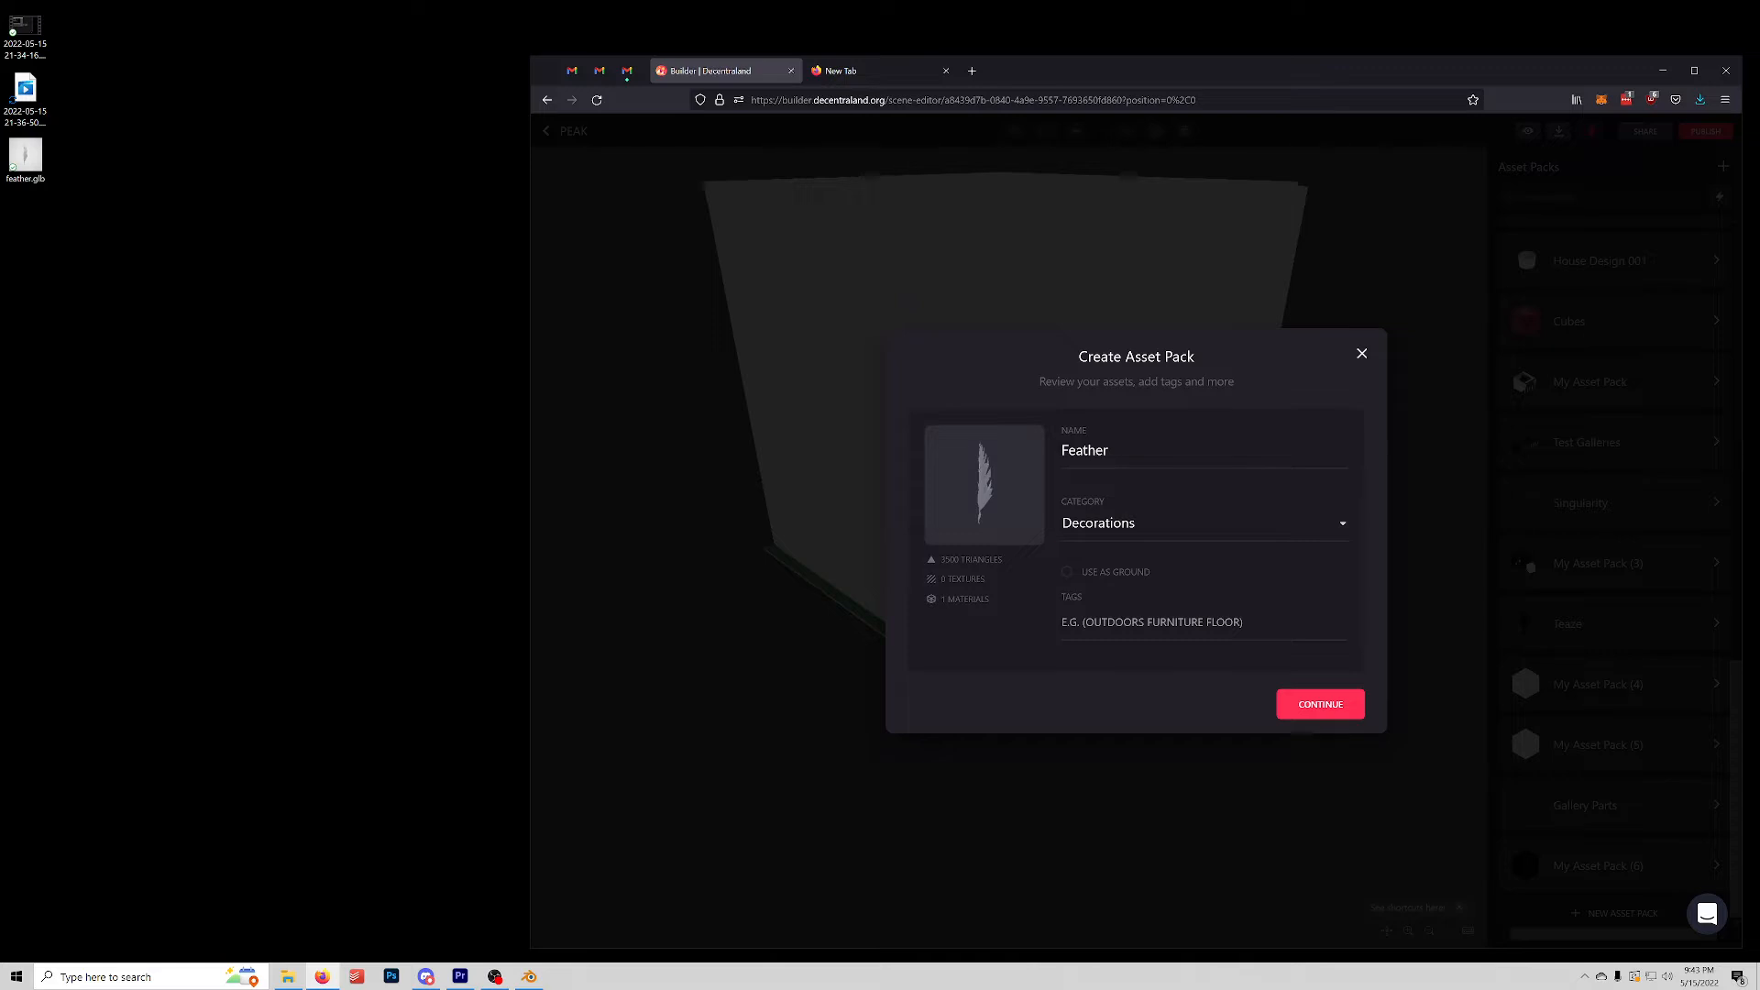
Step: Complete the Feather asset's review, create the asset pack under the name Feathers and return to the editor
type("s")
key("Tab")
key("Return")
left_click(1320, 699)
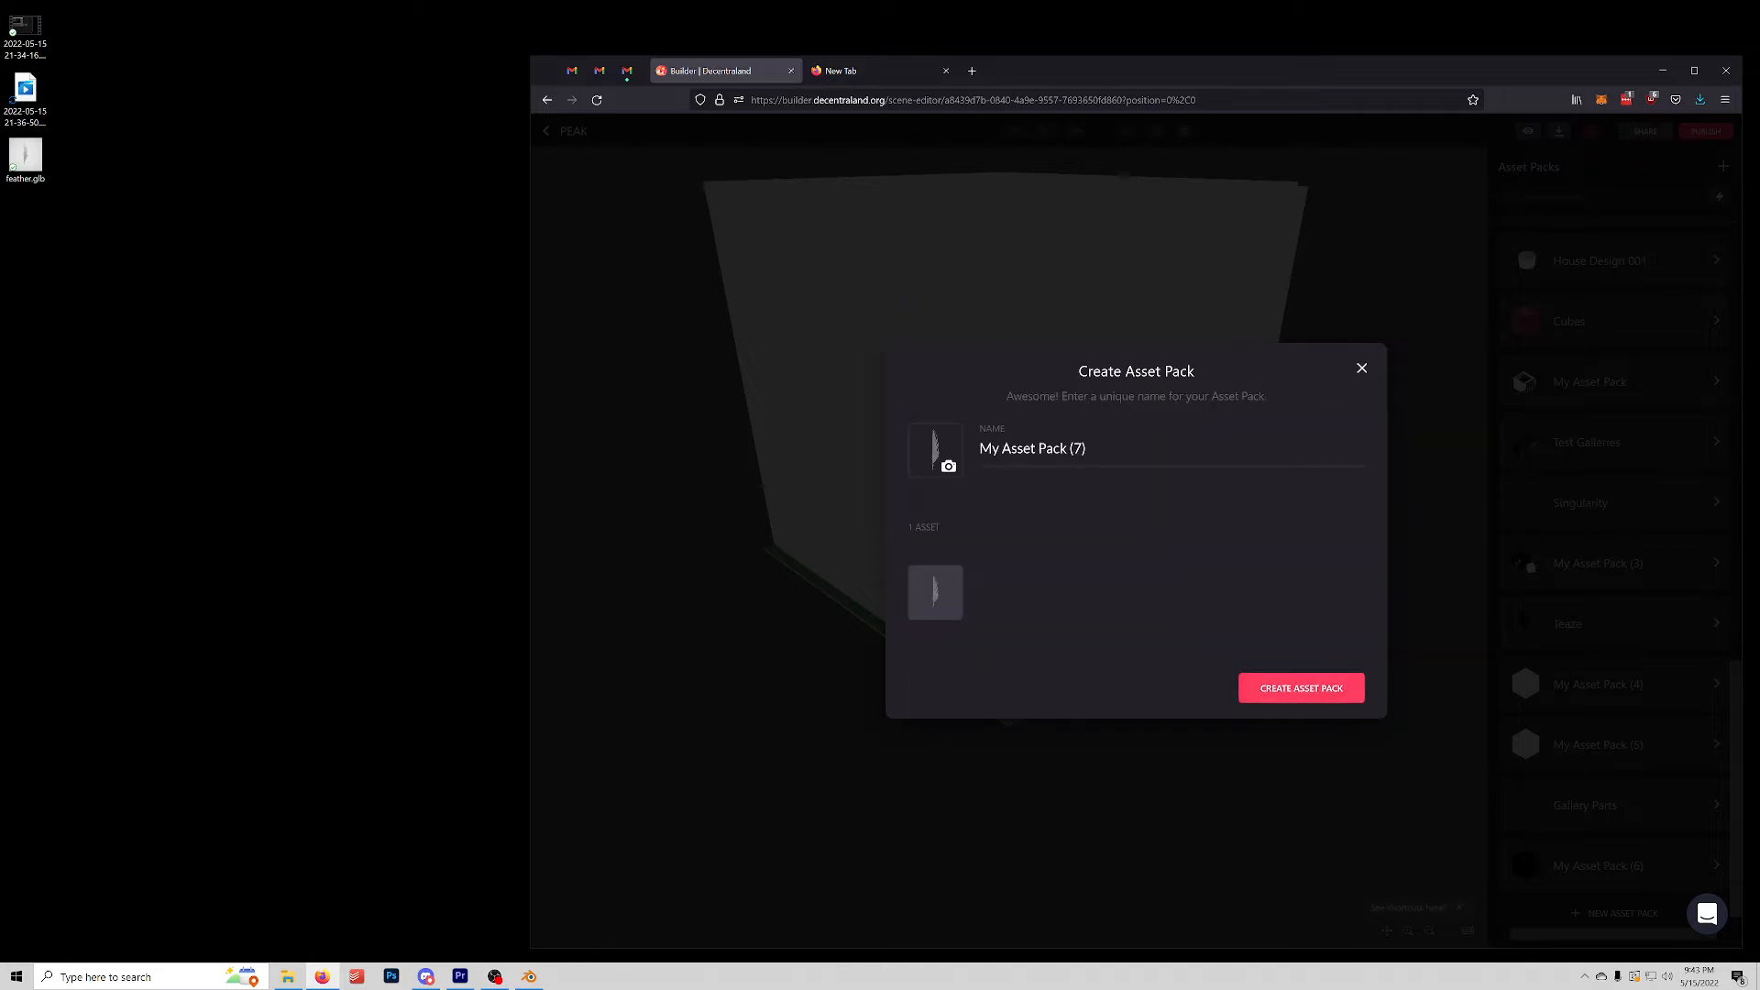
left_click_drag(1092, 449, 973, 449)
type("Feathers")
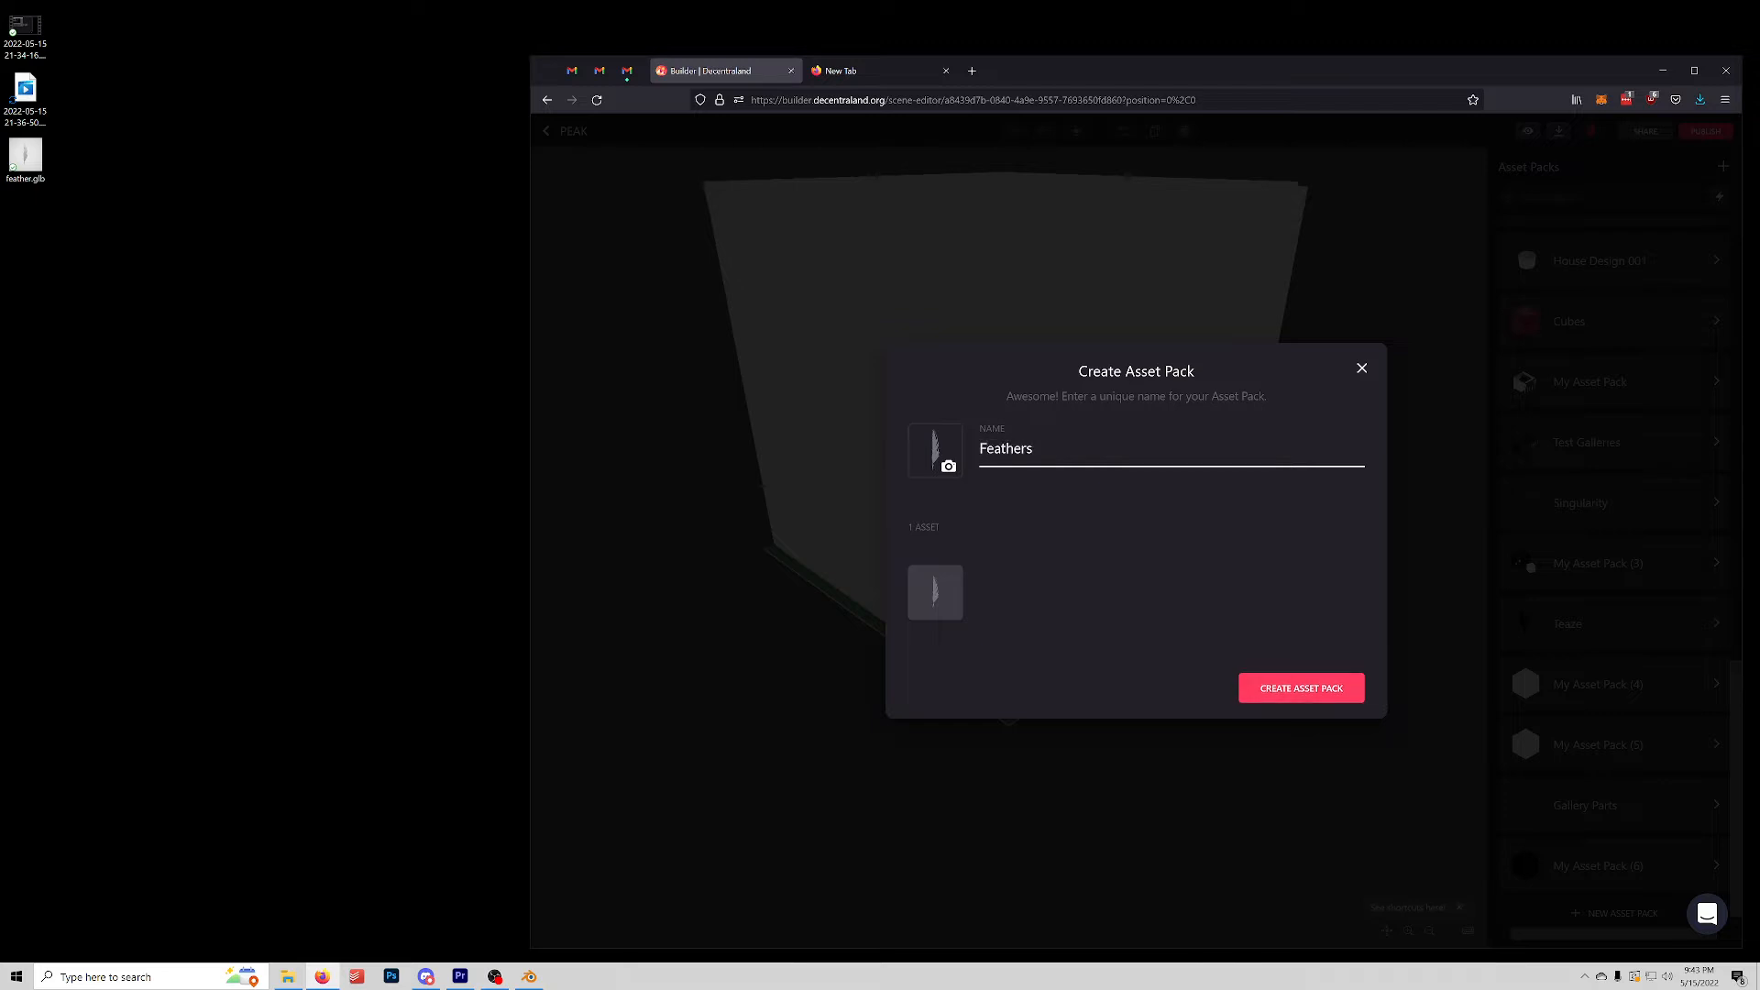
left_click(1301, 690)
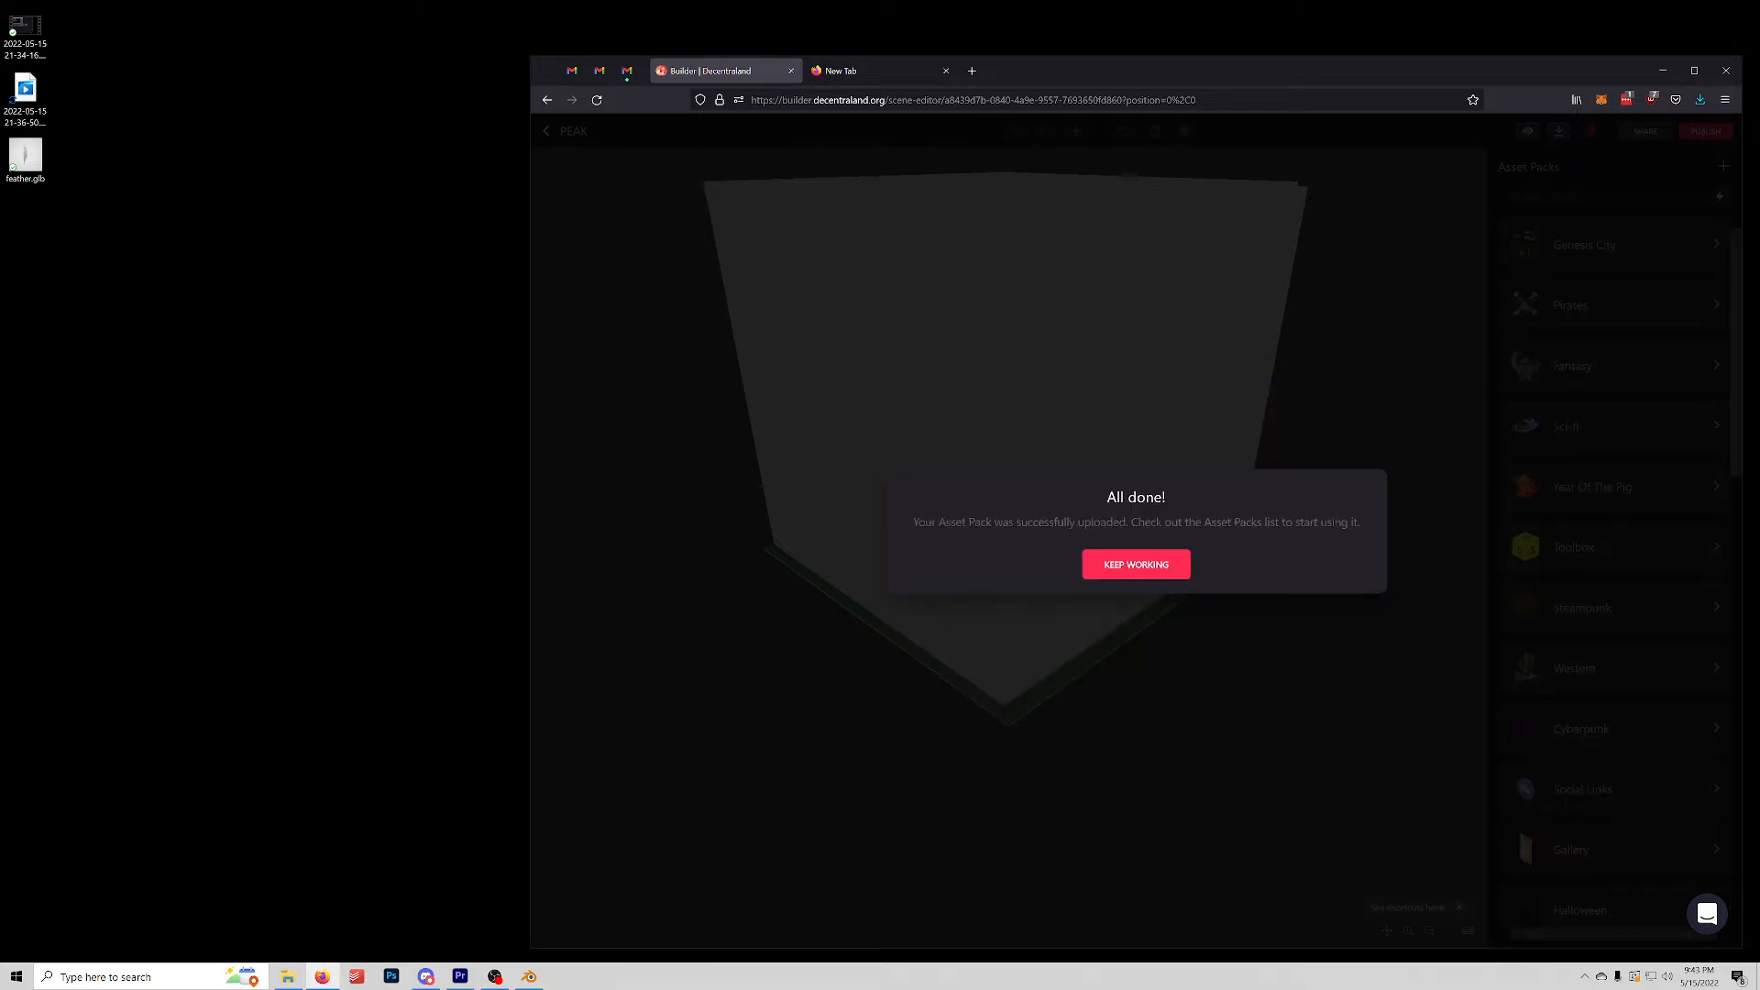
left_click(1136, 563)
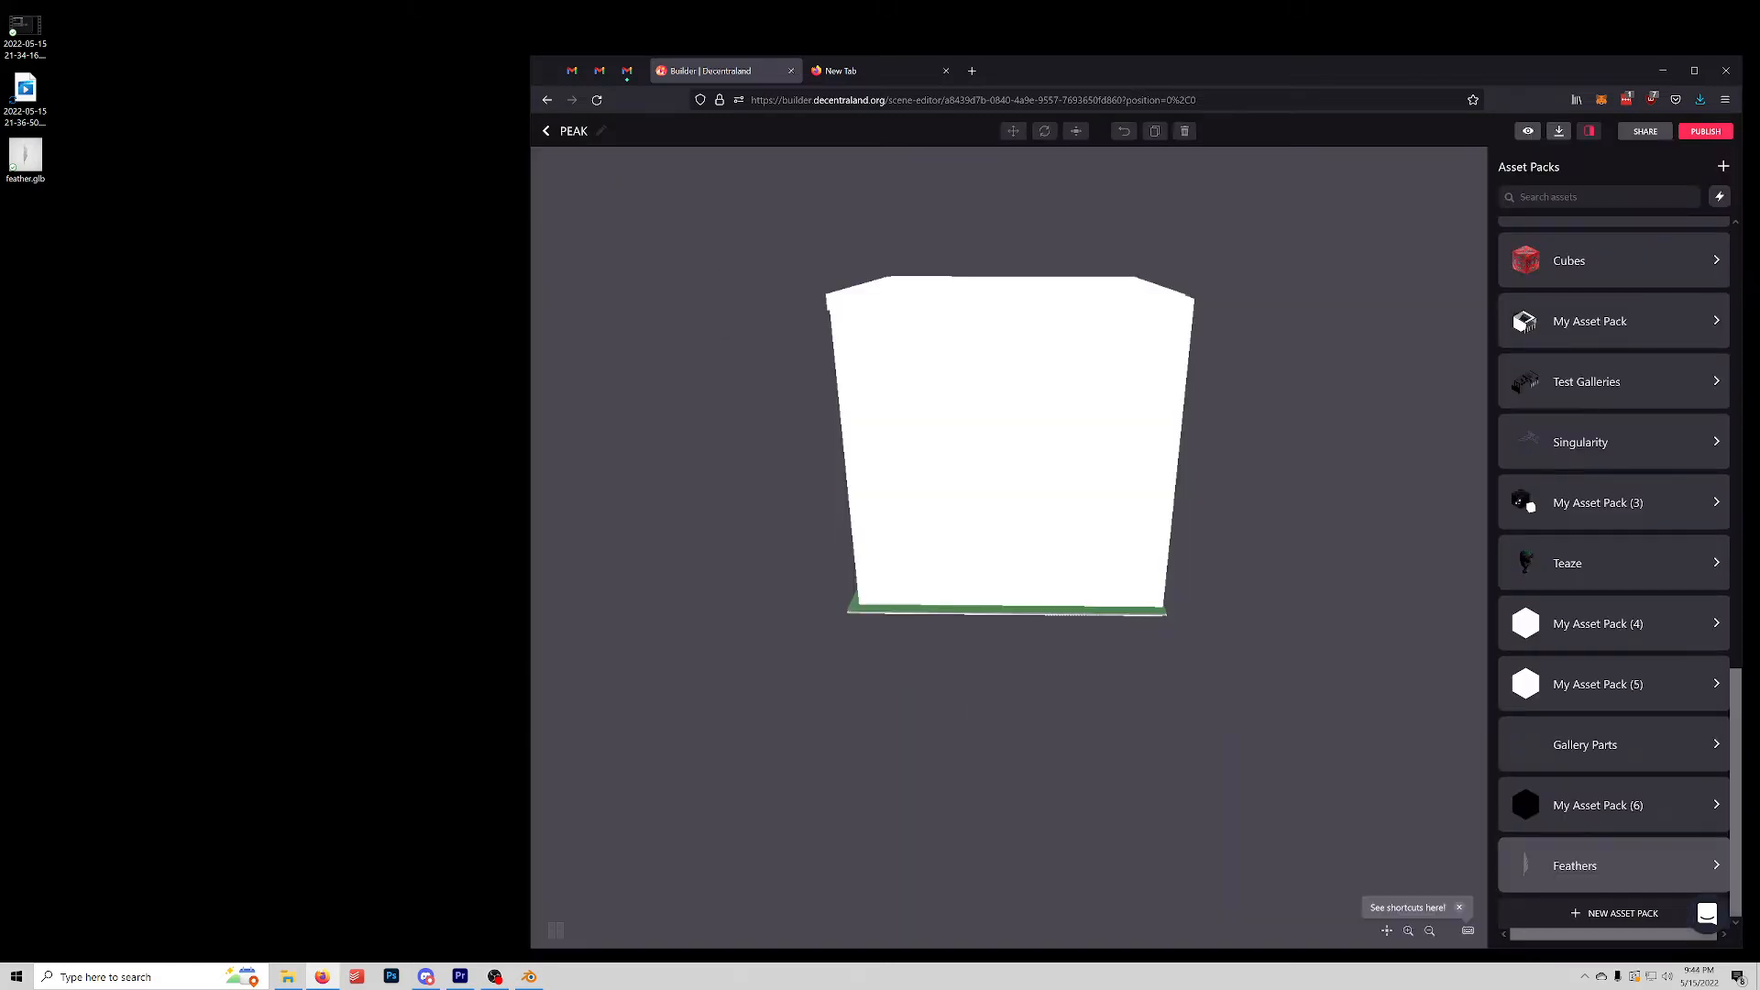
Step: Add the feather from the Feathers asset pack to the PEAK scene and view it inside the building
left_click(1586, 865)
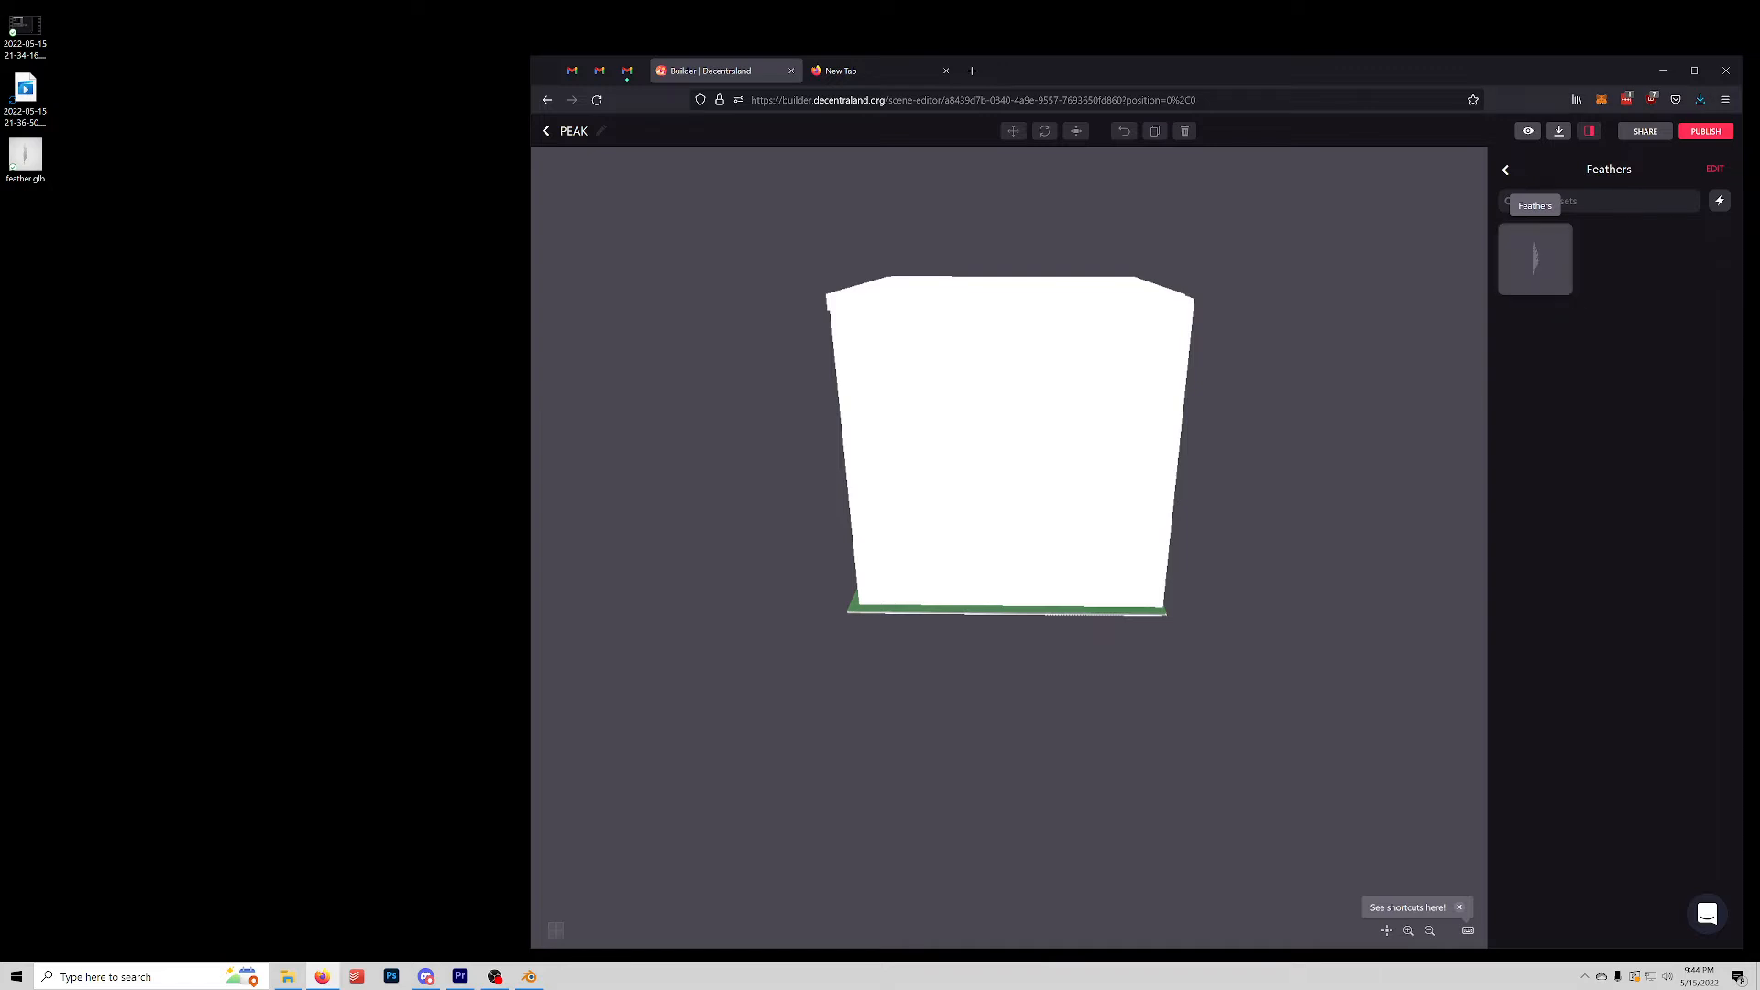
left_click(1535, 259)
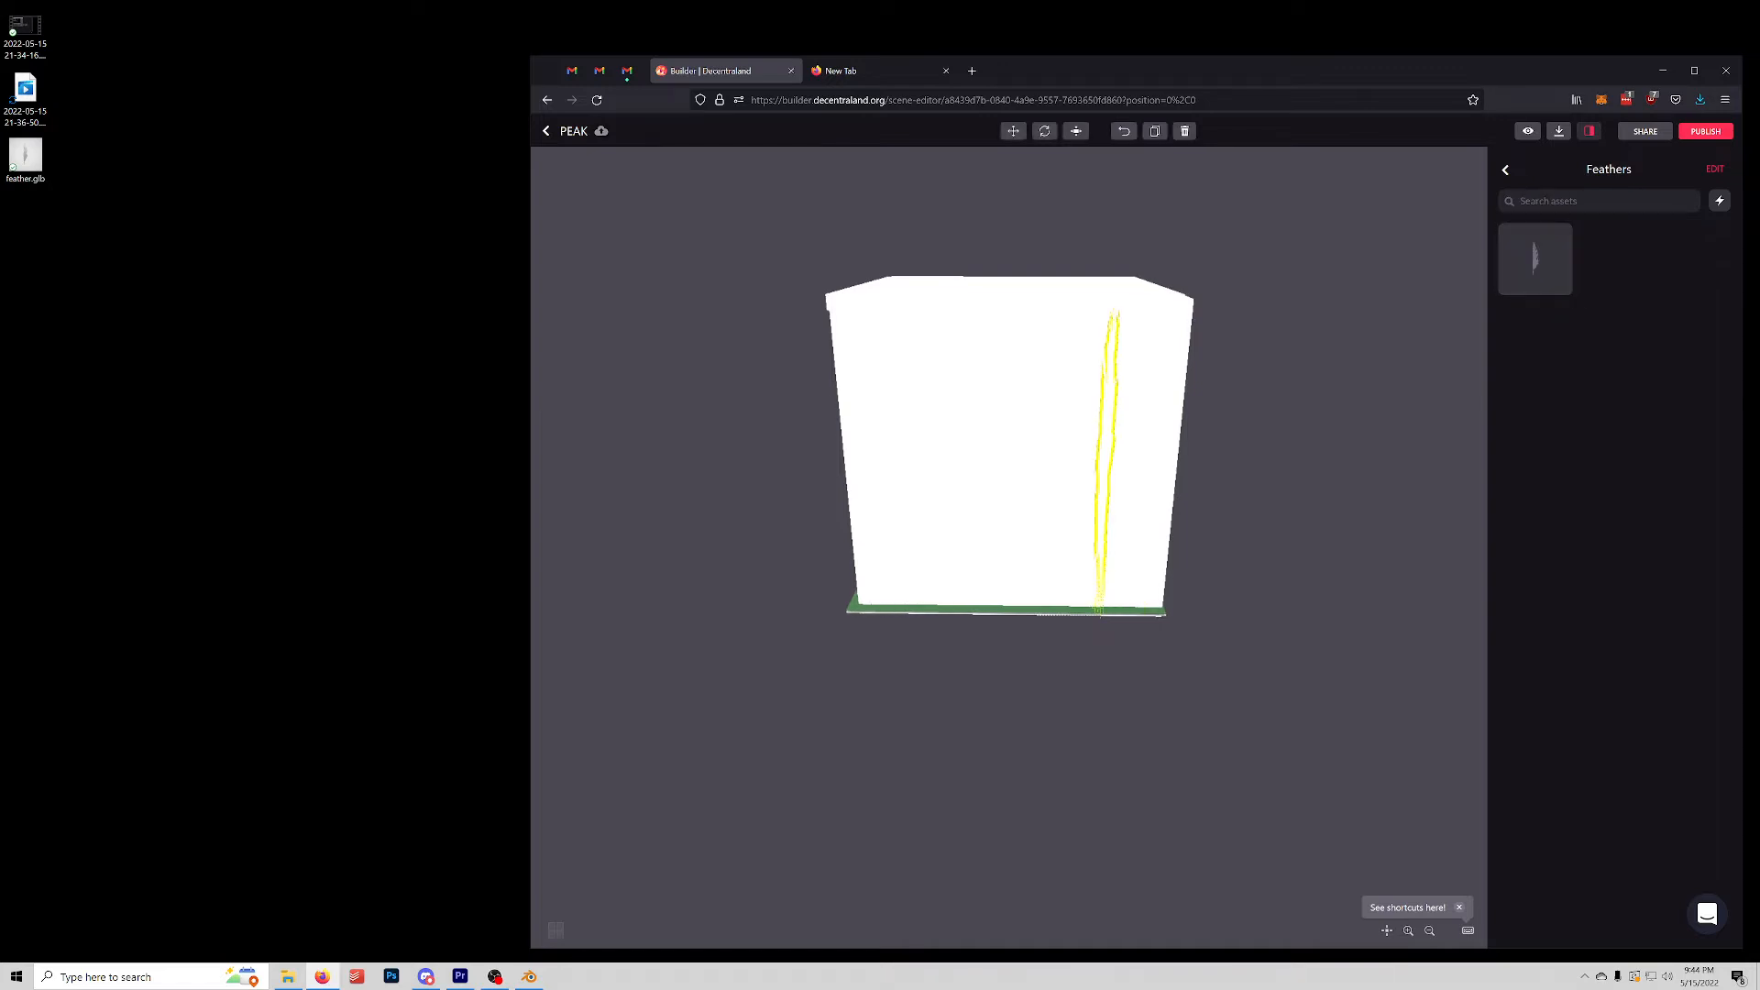
left_click_drag(1081, 550, 1054, 632)
left_click_drag(971, 458, 1037, 462)
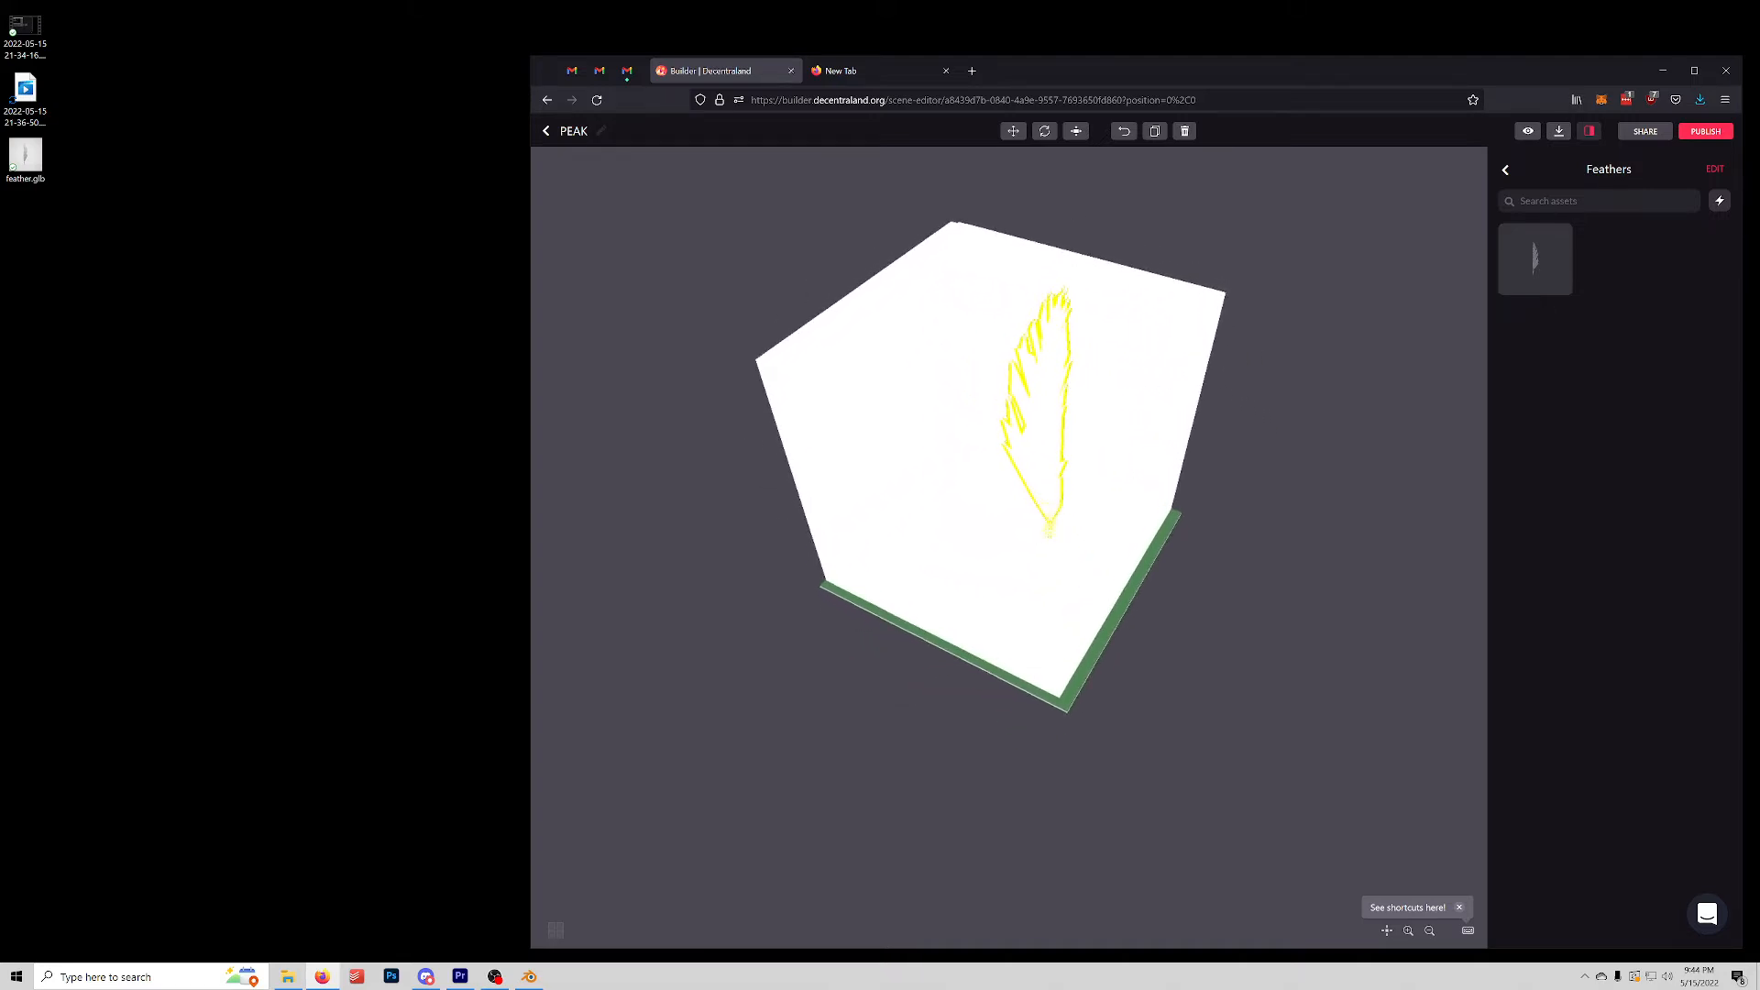
scroll(1038, 468, "up", 5)
scroll(1037, 468, "up", 1)
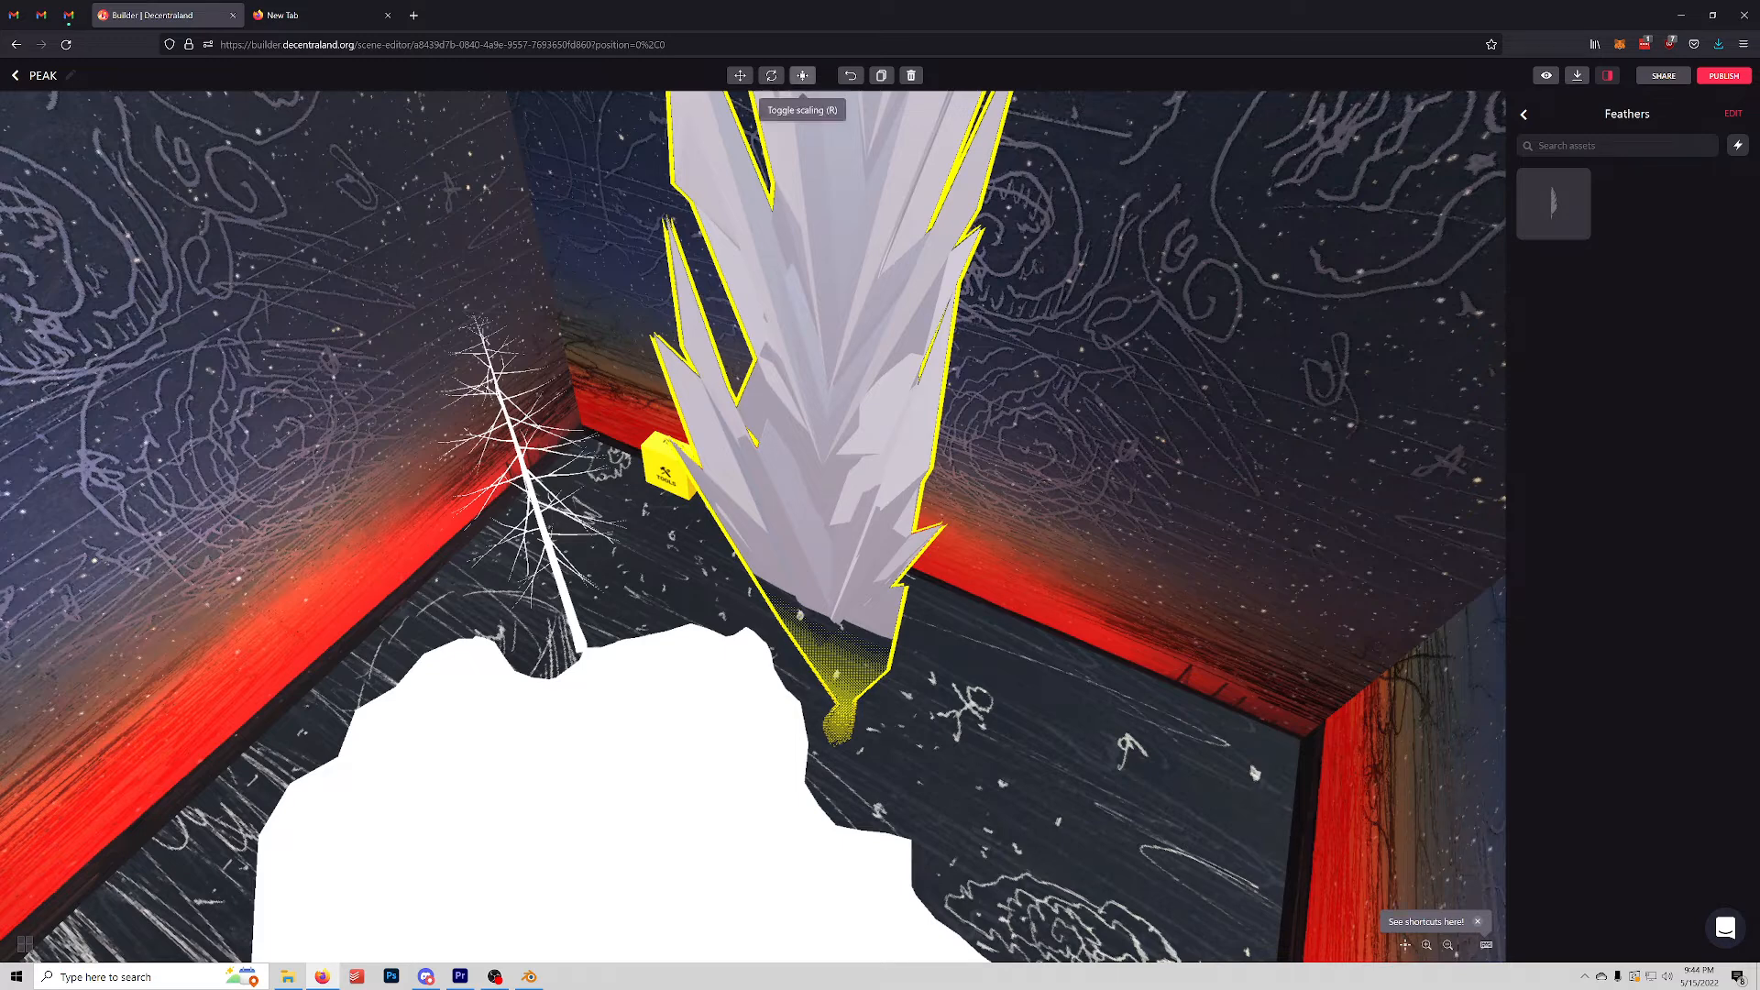
Step: Scale the feather down uniformly until it is much smaller than the mountain
left_click(802, 75)
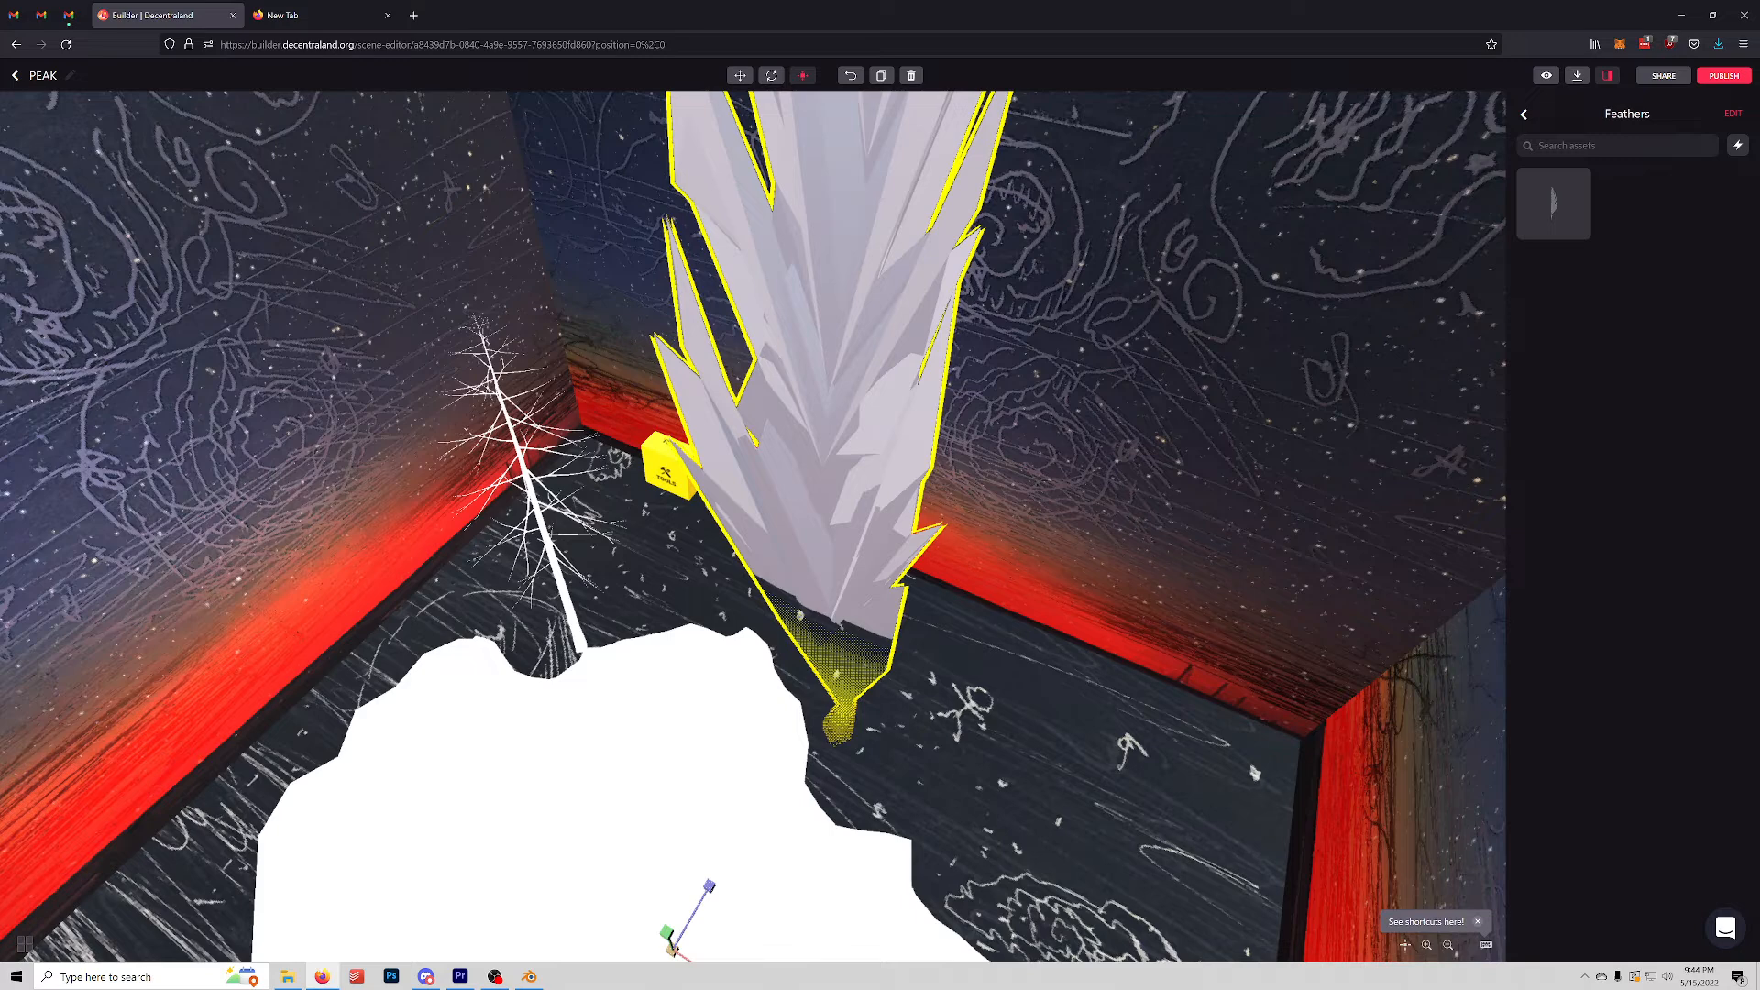
left_click_drag(807, 550, 733, 513)
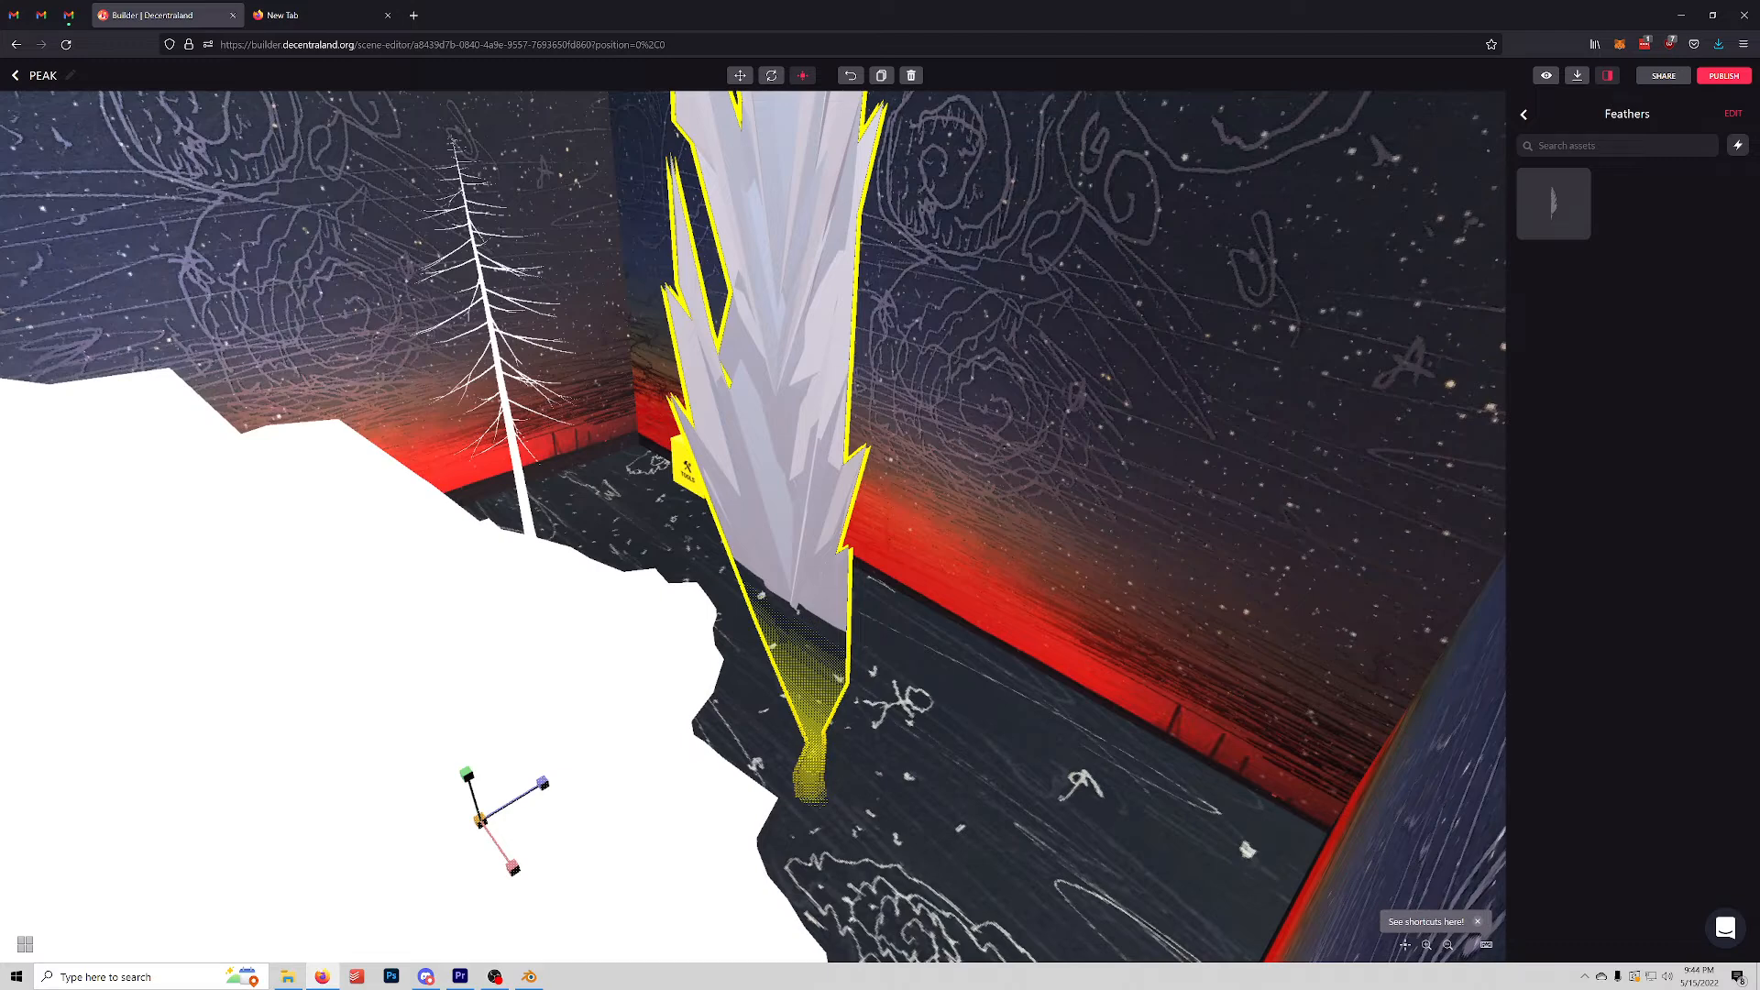
left_click_drag(479, 820, 470, 948)
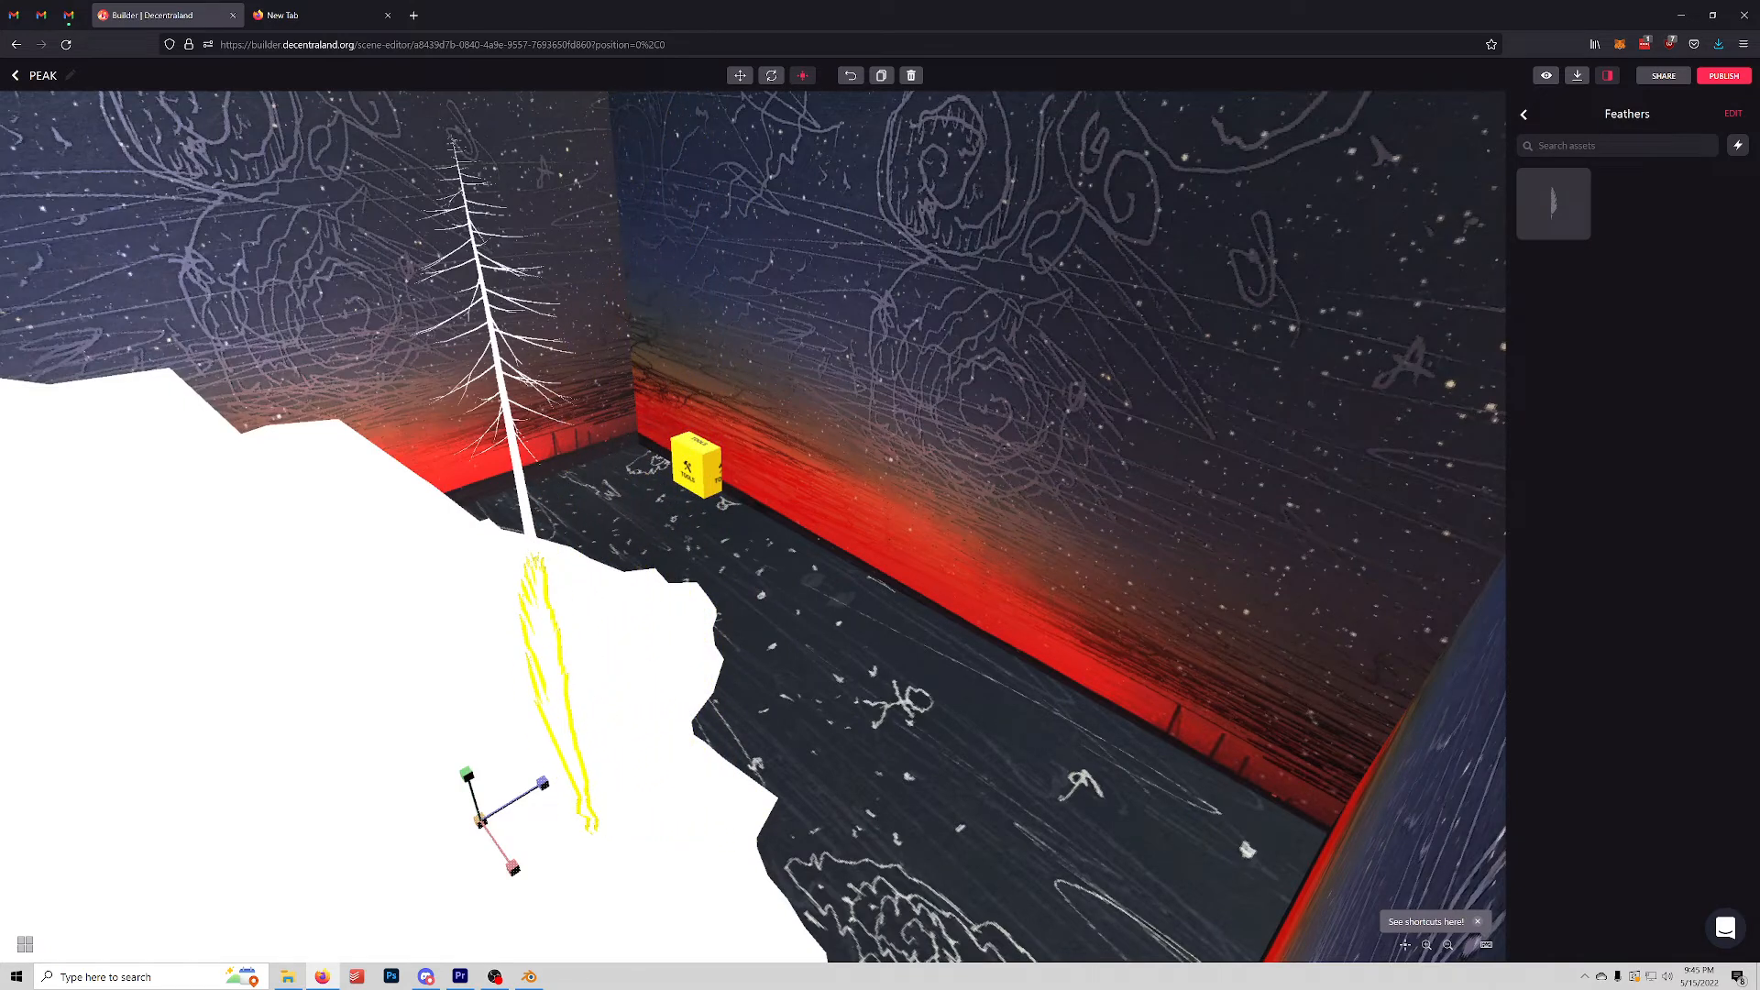
Step: Raise the feather above the floor and move it across to the mountain's peak
left_click(740, 75)
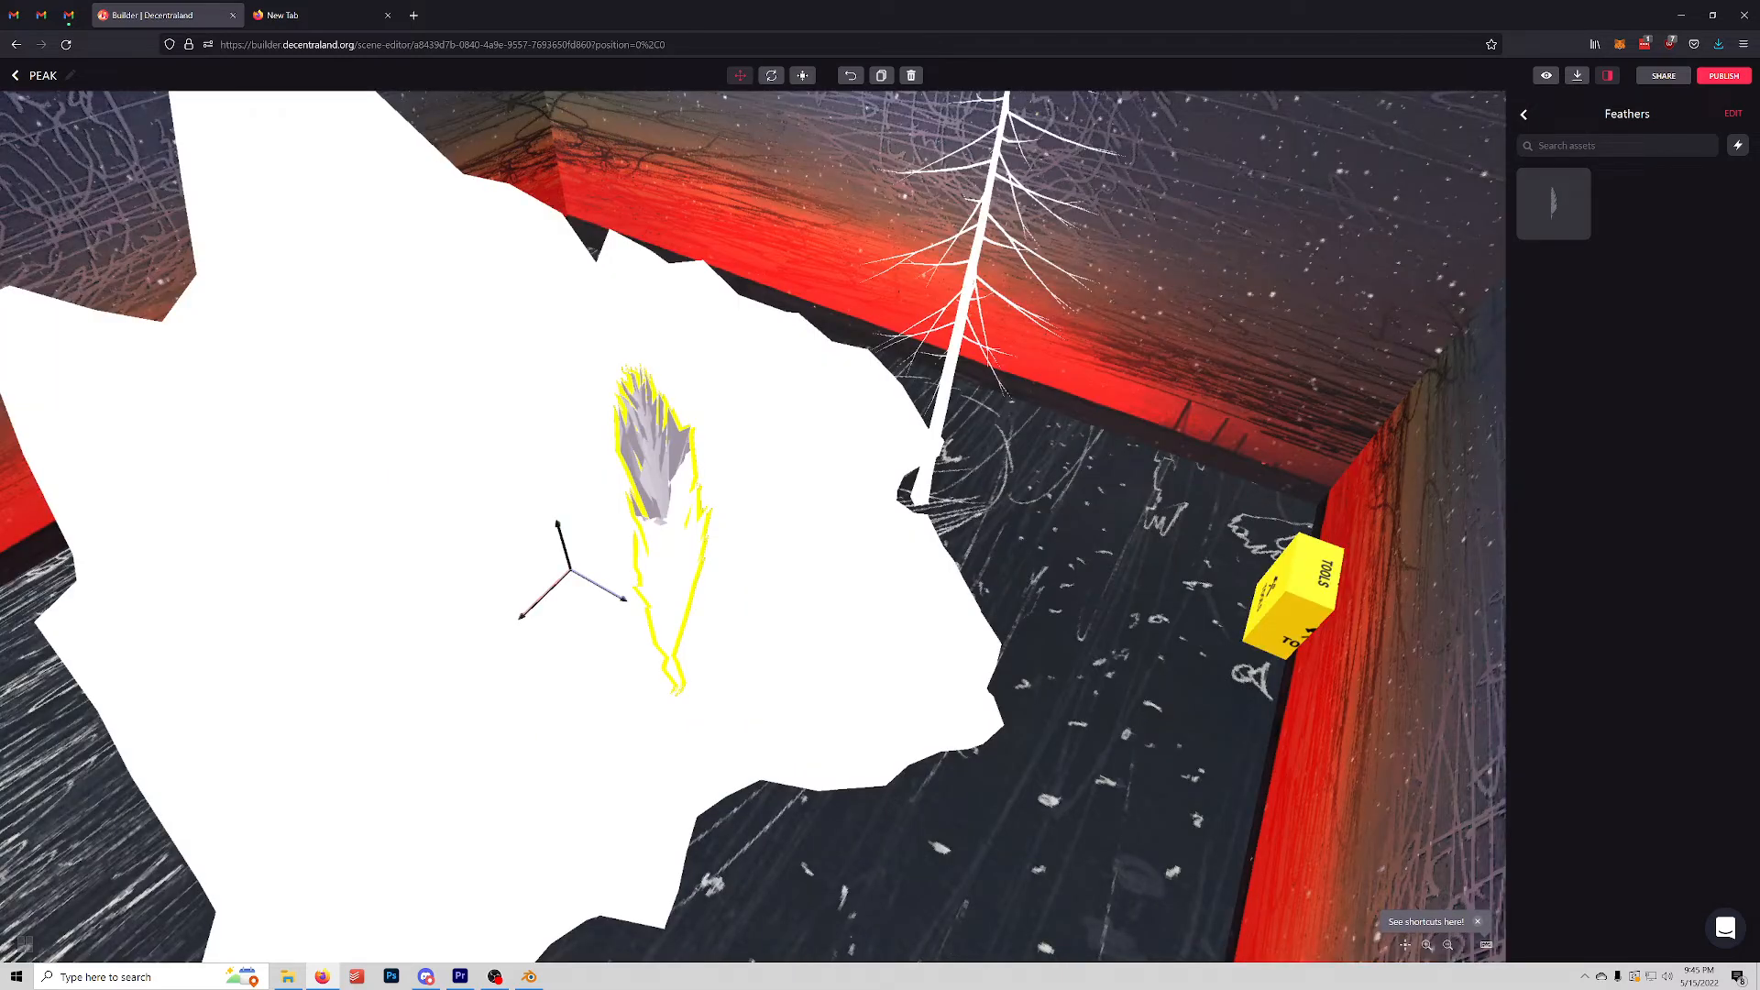
left_click_drag(560, 533, 455, 163)
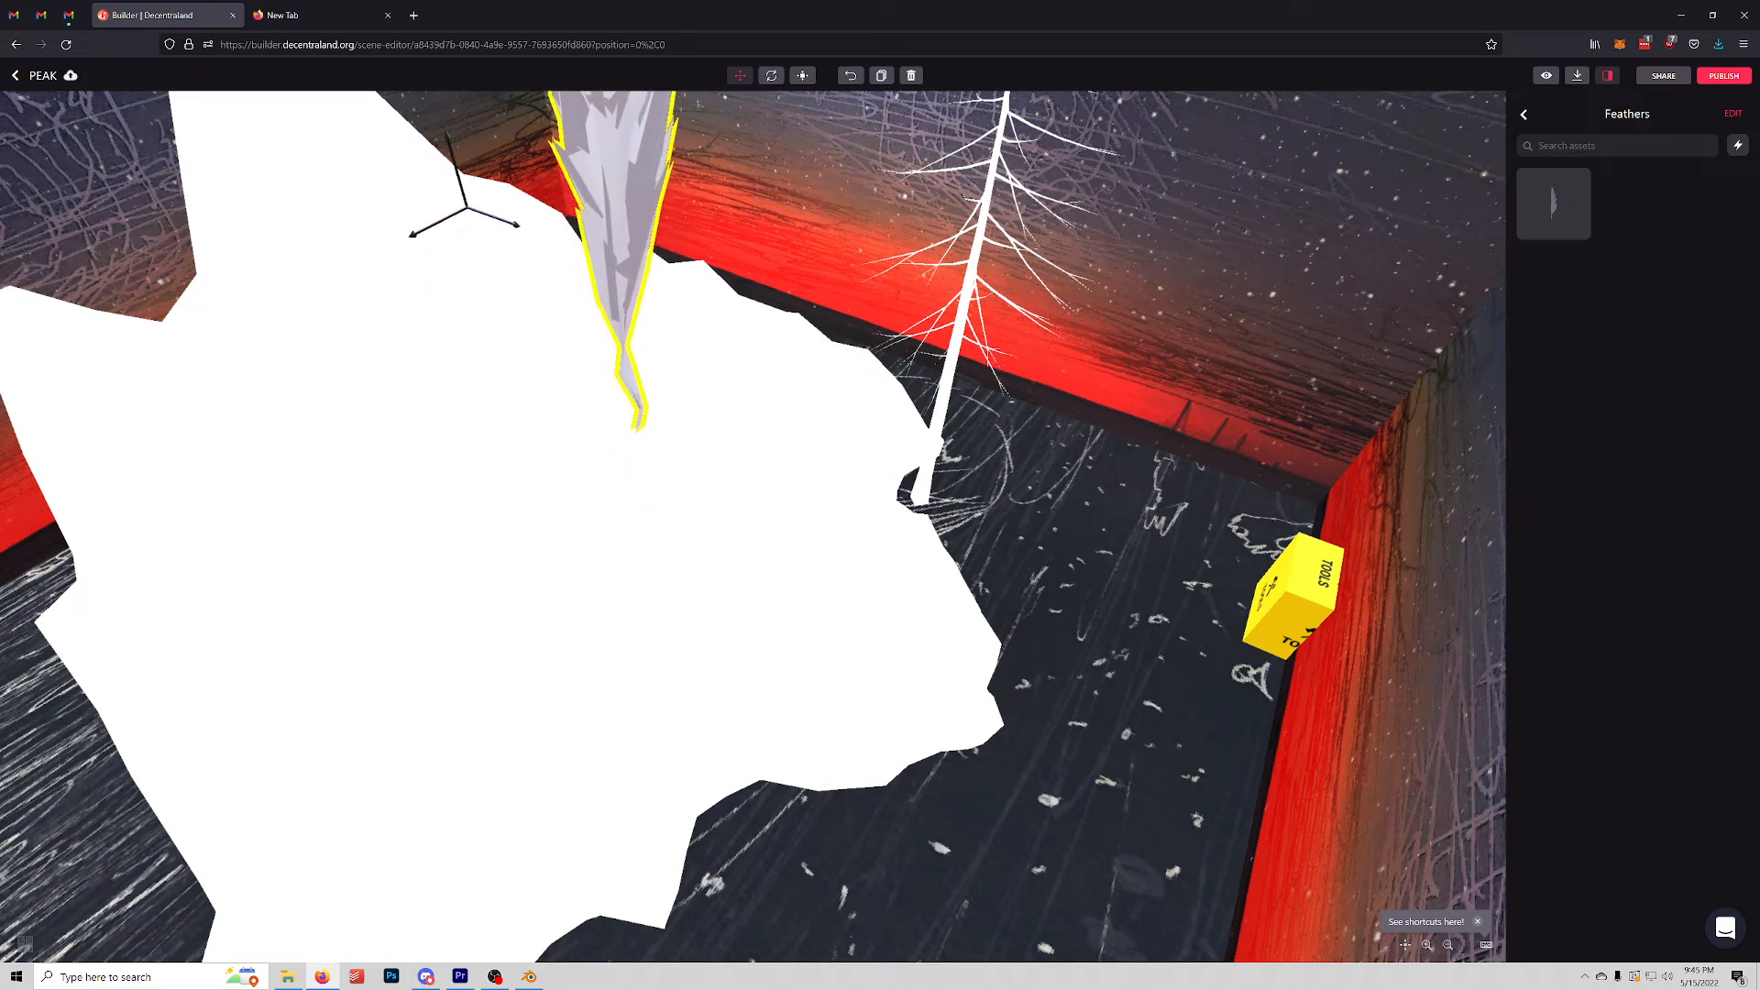
left_click_drag(513, 223, 213, 116)
Step: Shrink the feather further and move it next to the teal block at the mountain's peak
left_click_drag(824, 513, 440, 462)
scroll(753, 526, "down", 5)
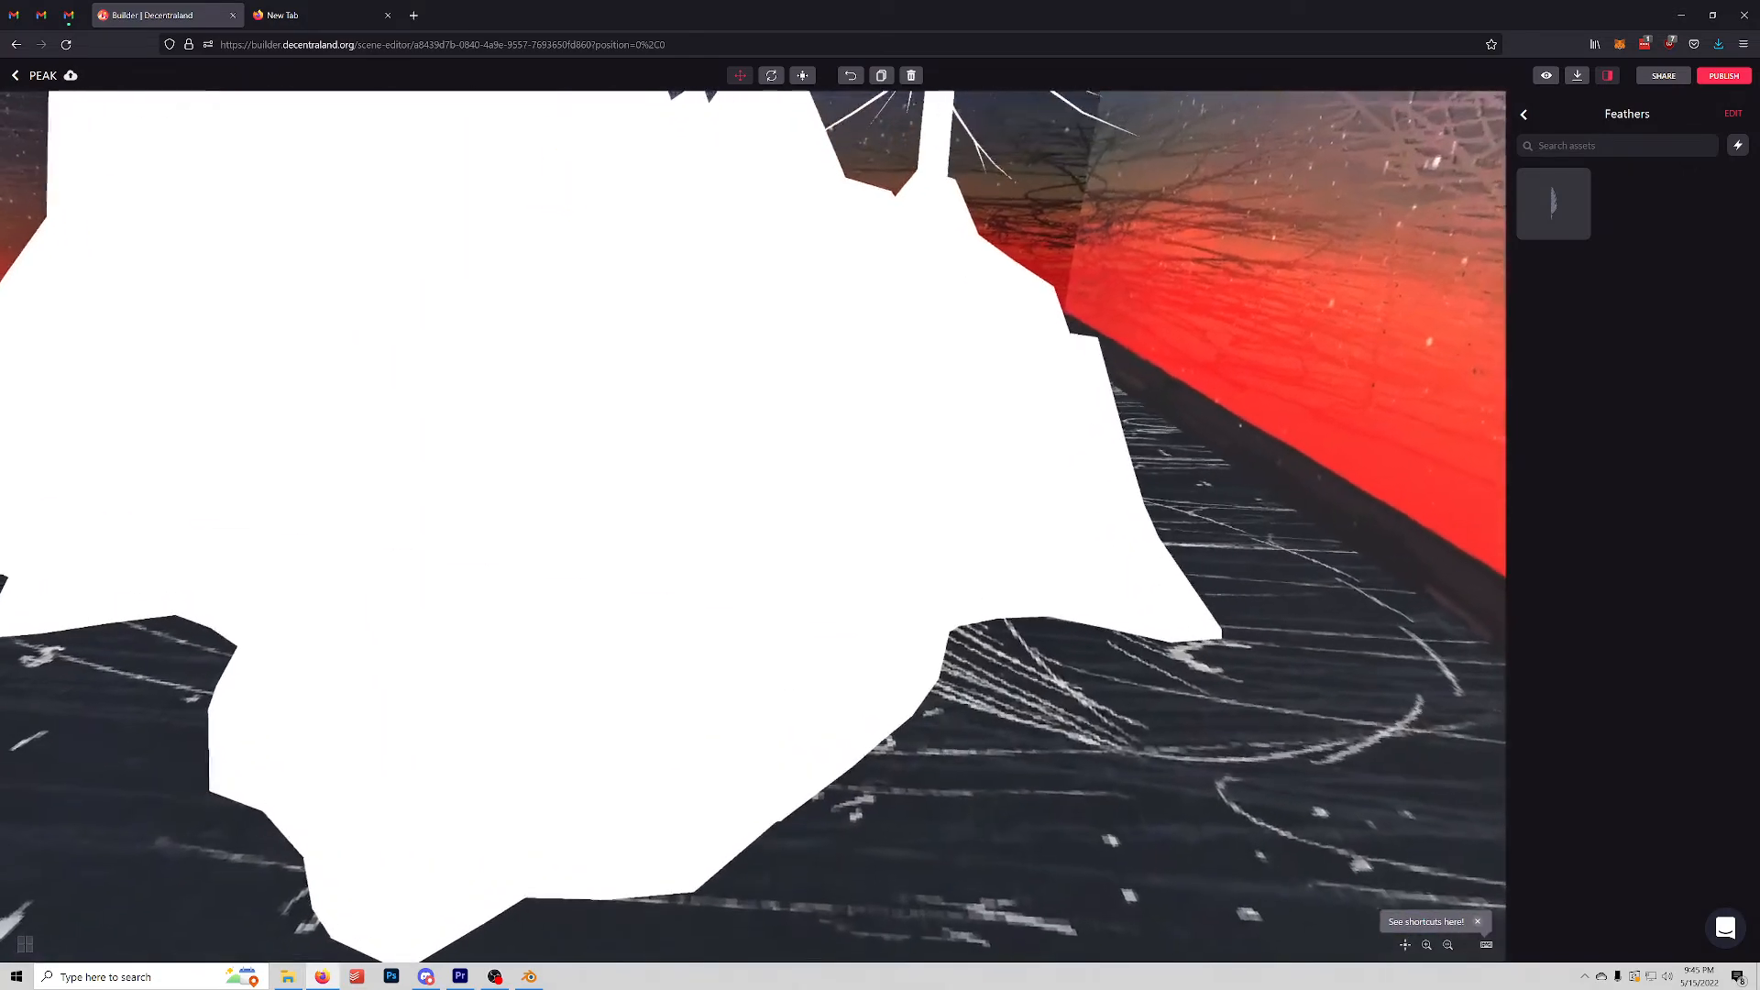
scroll(753, 526, "up", 4)
scroll(753, 526, "down", 5)
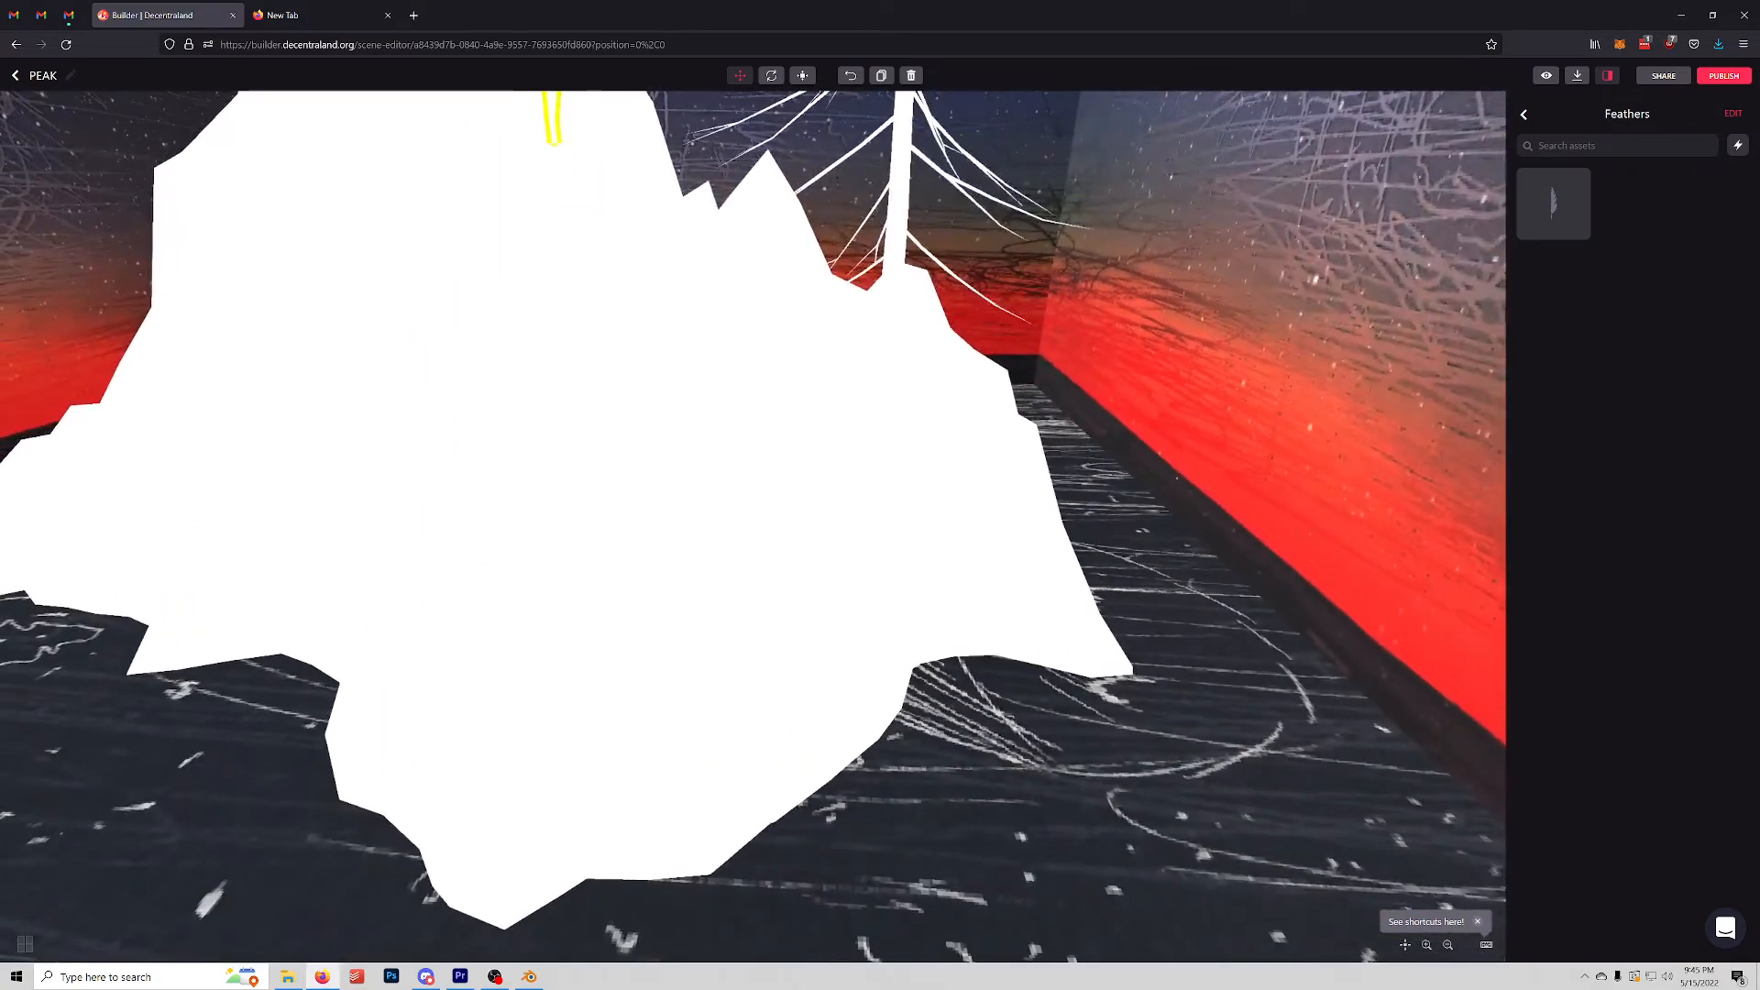
left_click_drag(1315, 264, 1136, 532)
scroll(1085, 573, "down", 5)
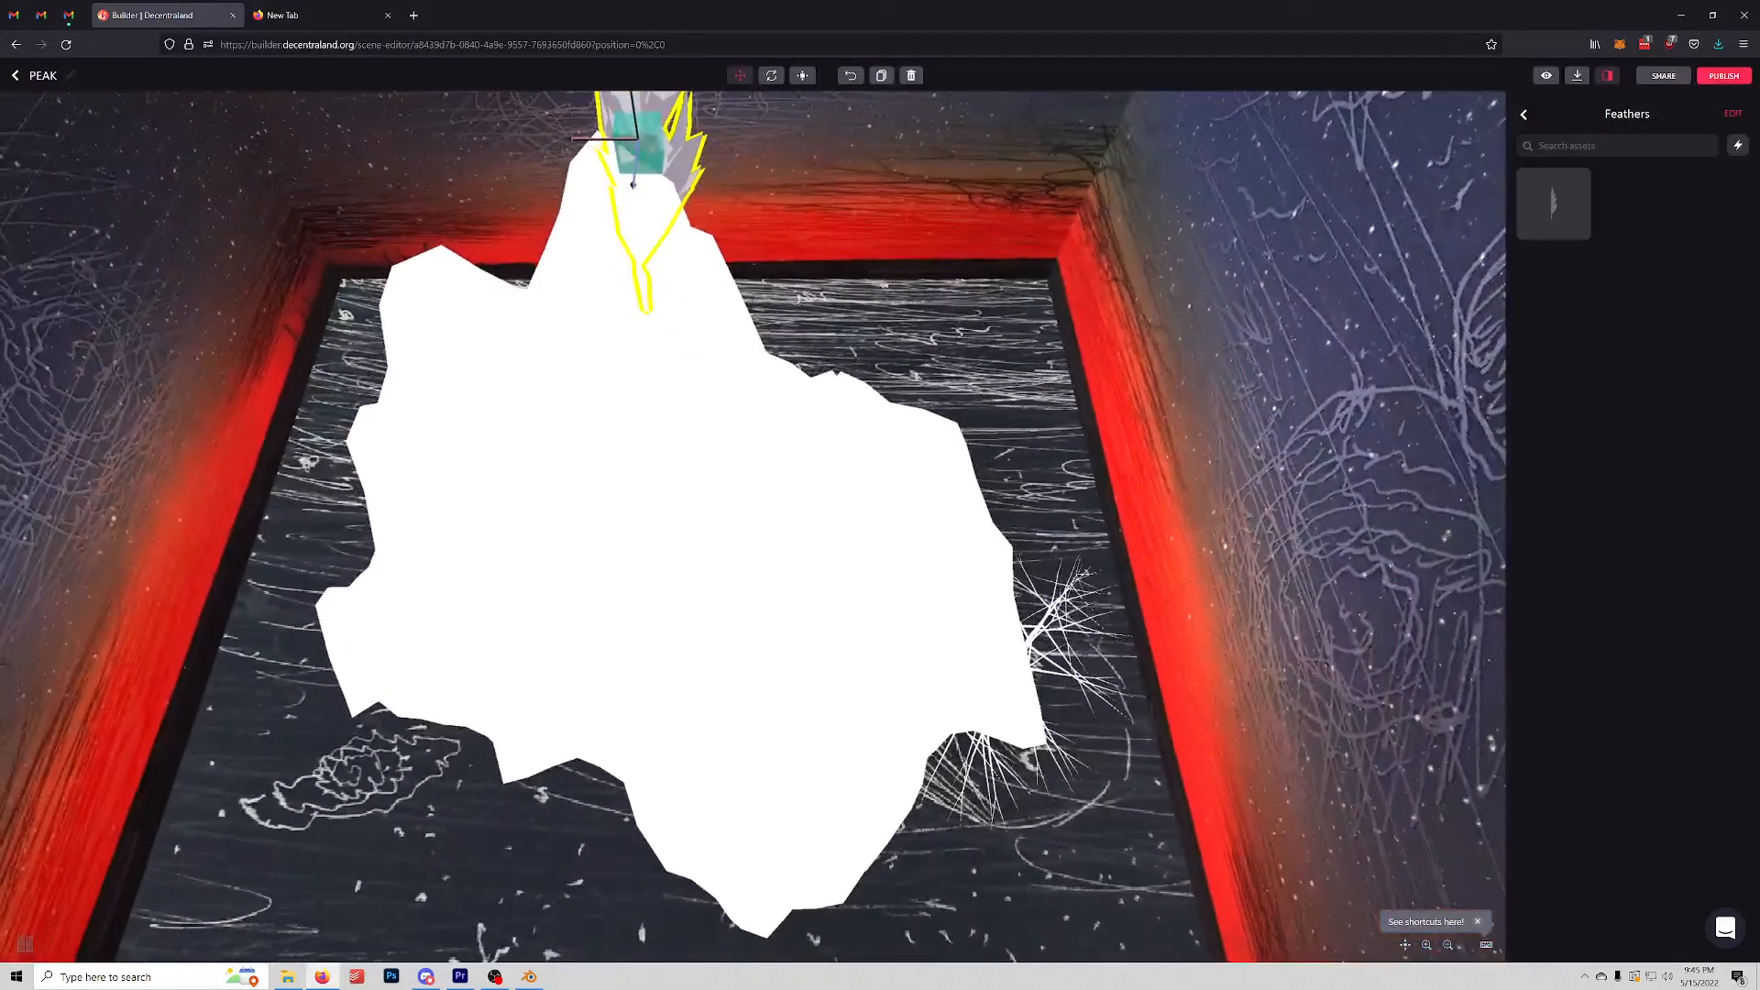
left_click_drag(1084, 573, 1182, 633)
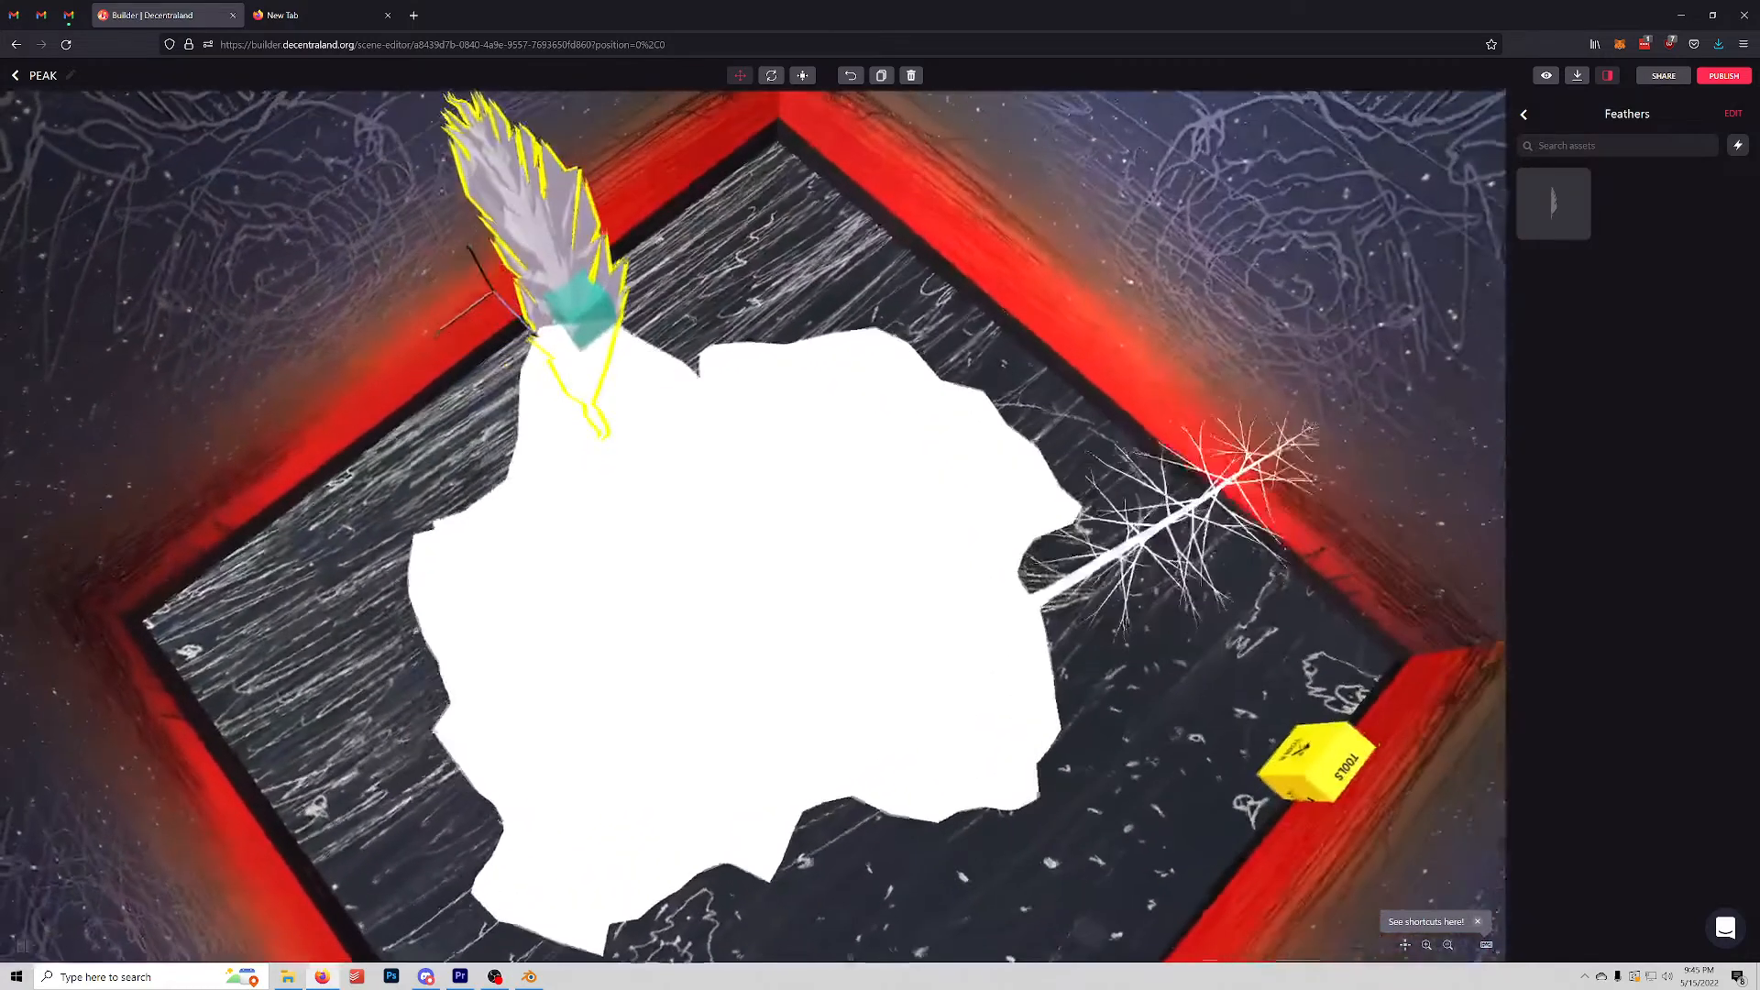
left_click(803, 77)
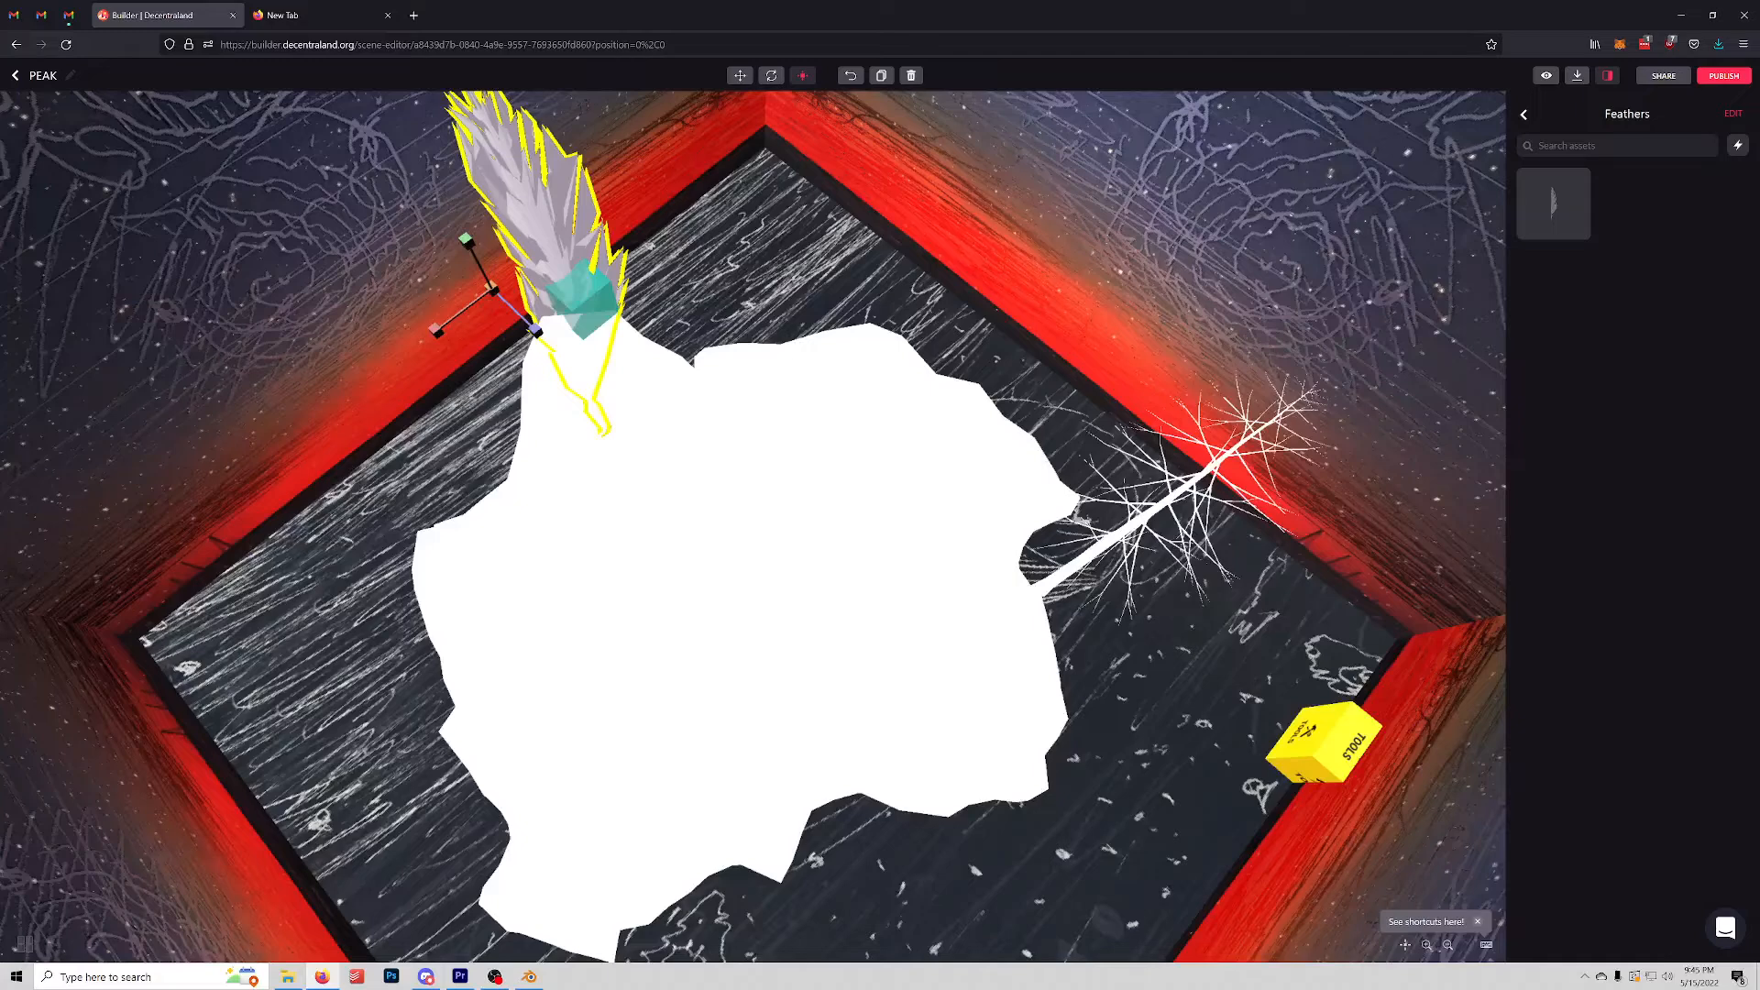
left_click_drag(492, 289, 509, 361)
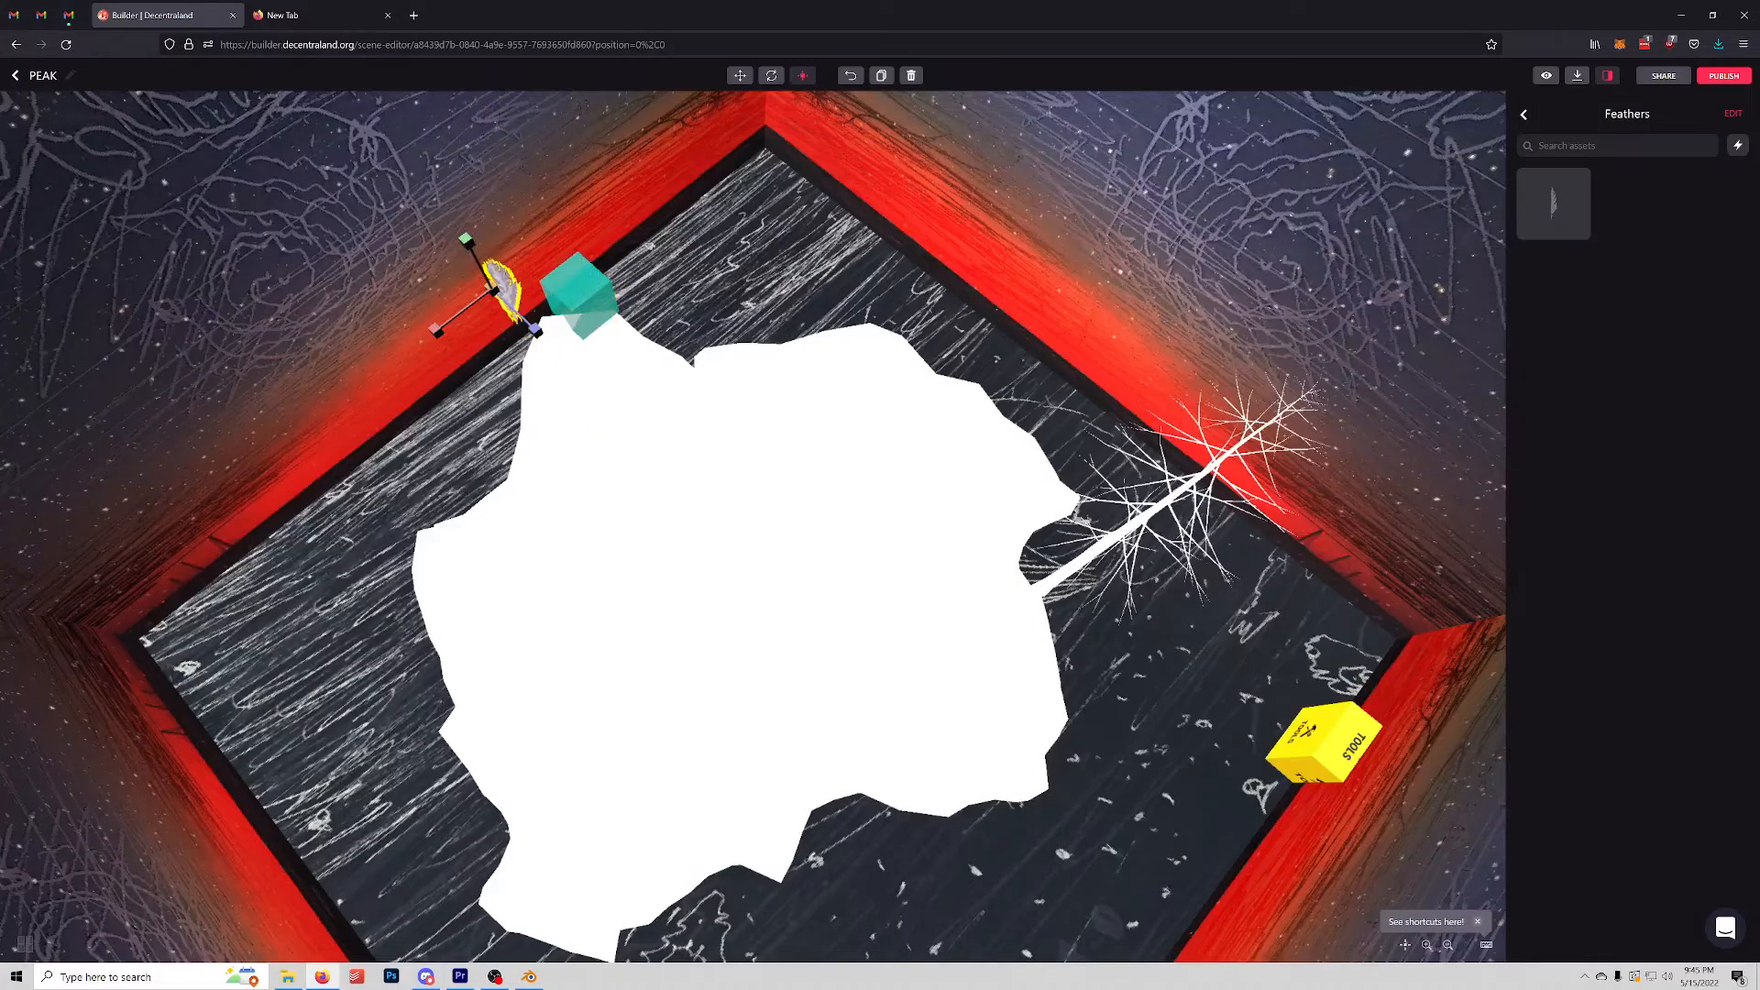
left_click(739, 75)
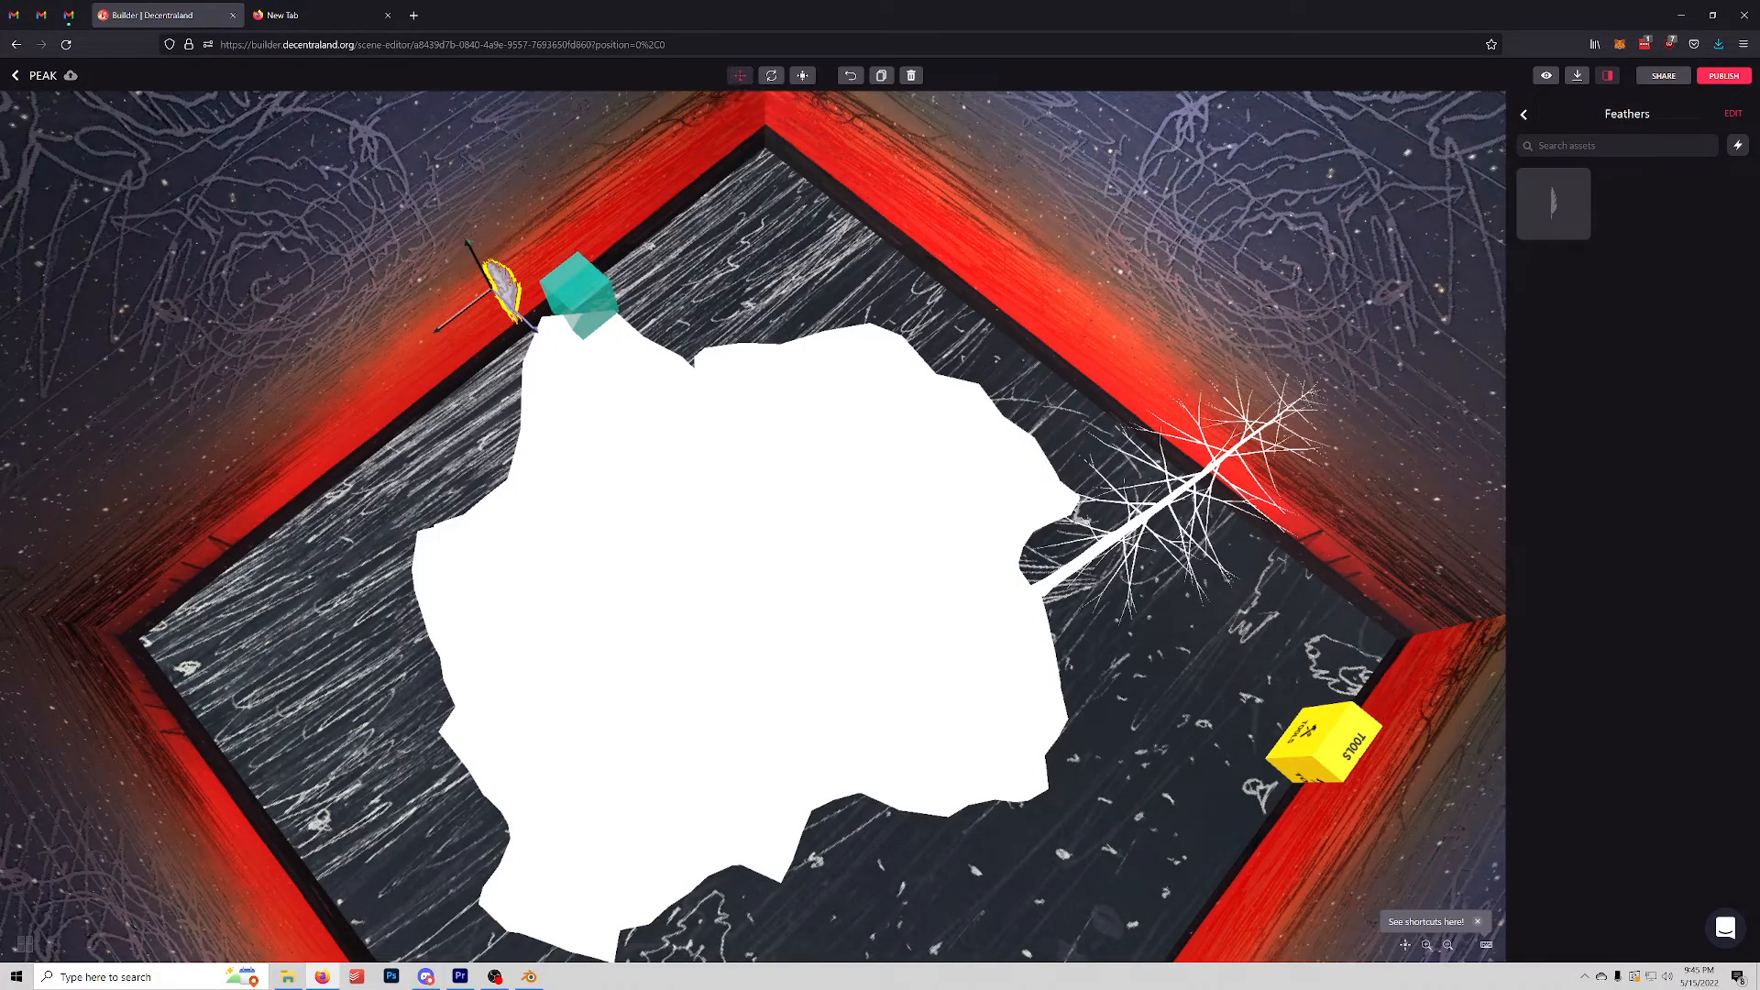
left_click_drag(503, 286, 533, 259)
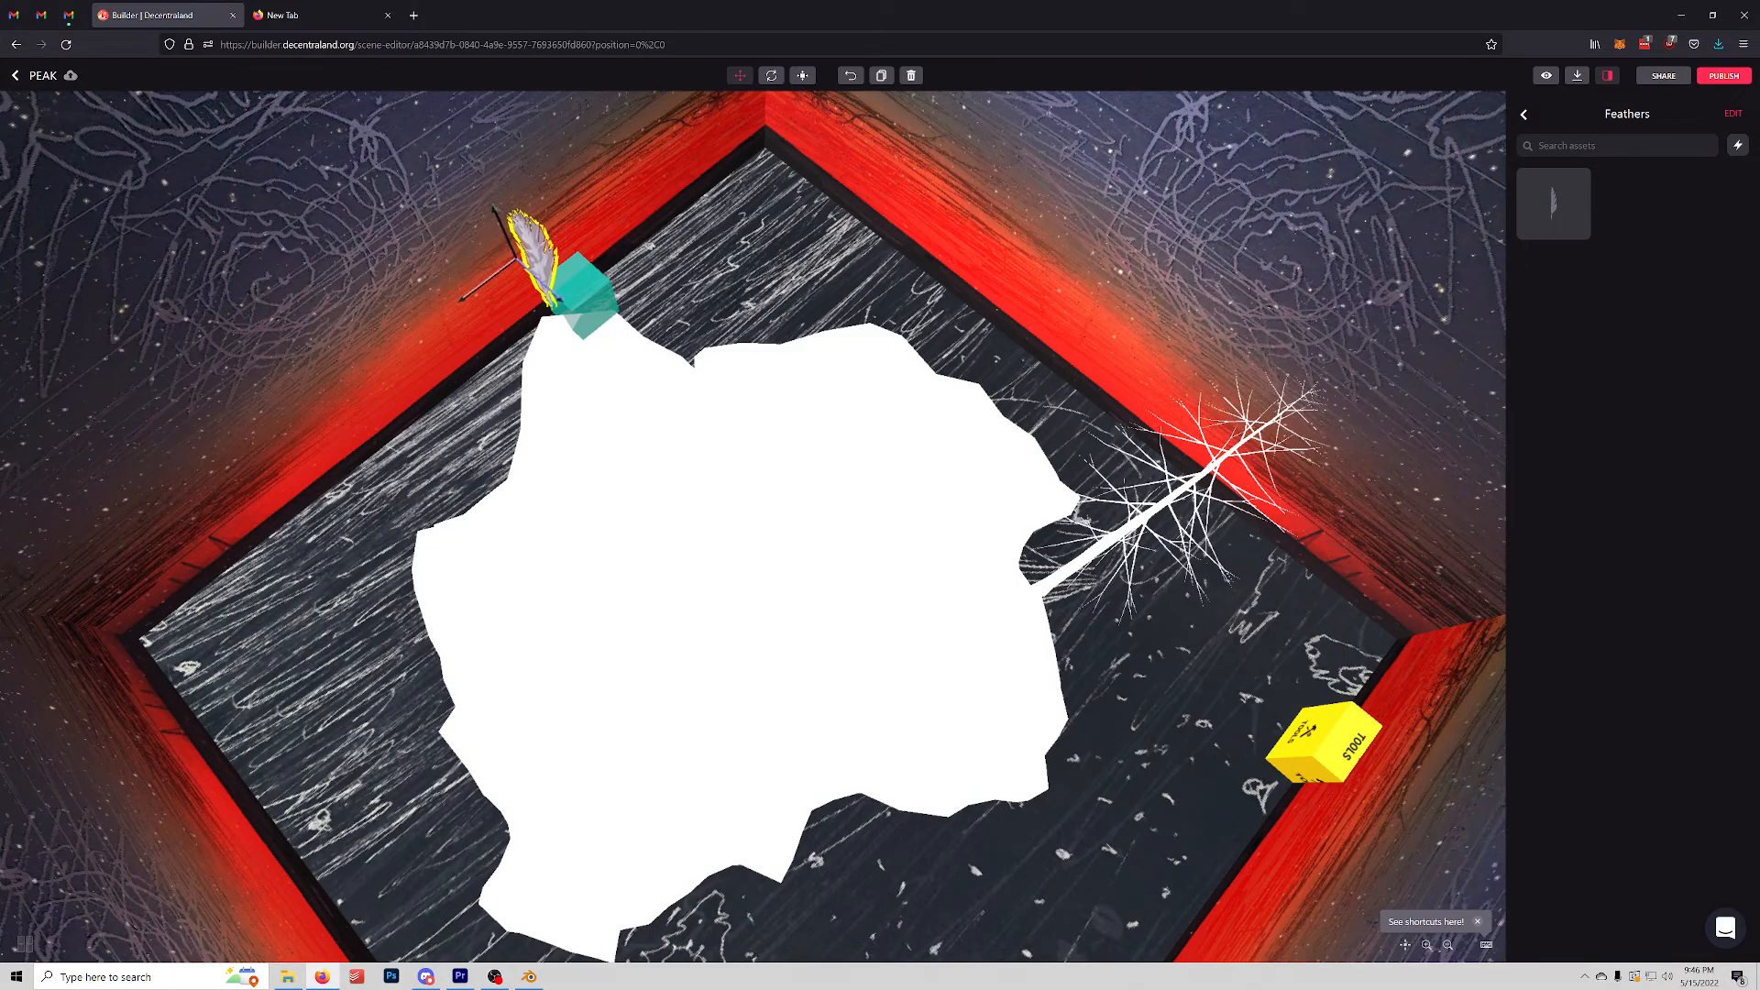
Step: Scale the feather back up slightly, deselect it and view the whole building from outside
left_click_drag(715, 513, 861, 523)
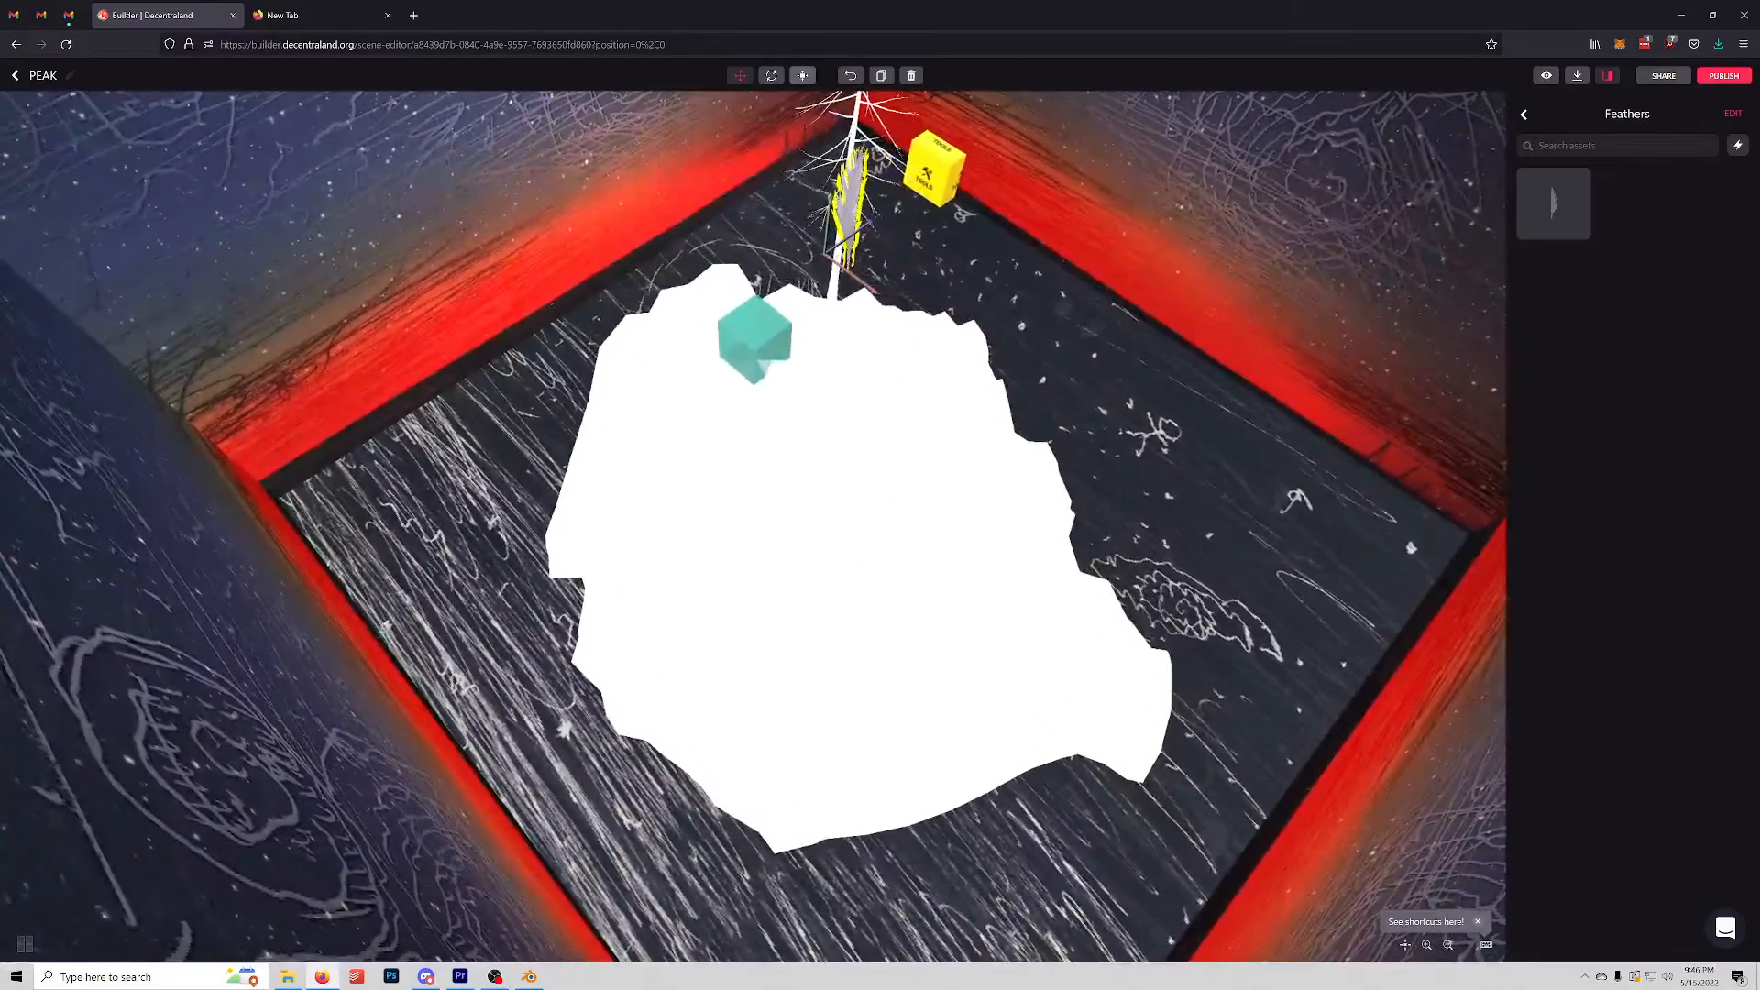
left_click(802, 75)
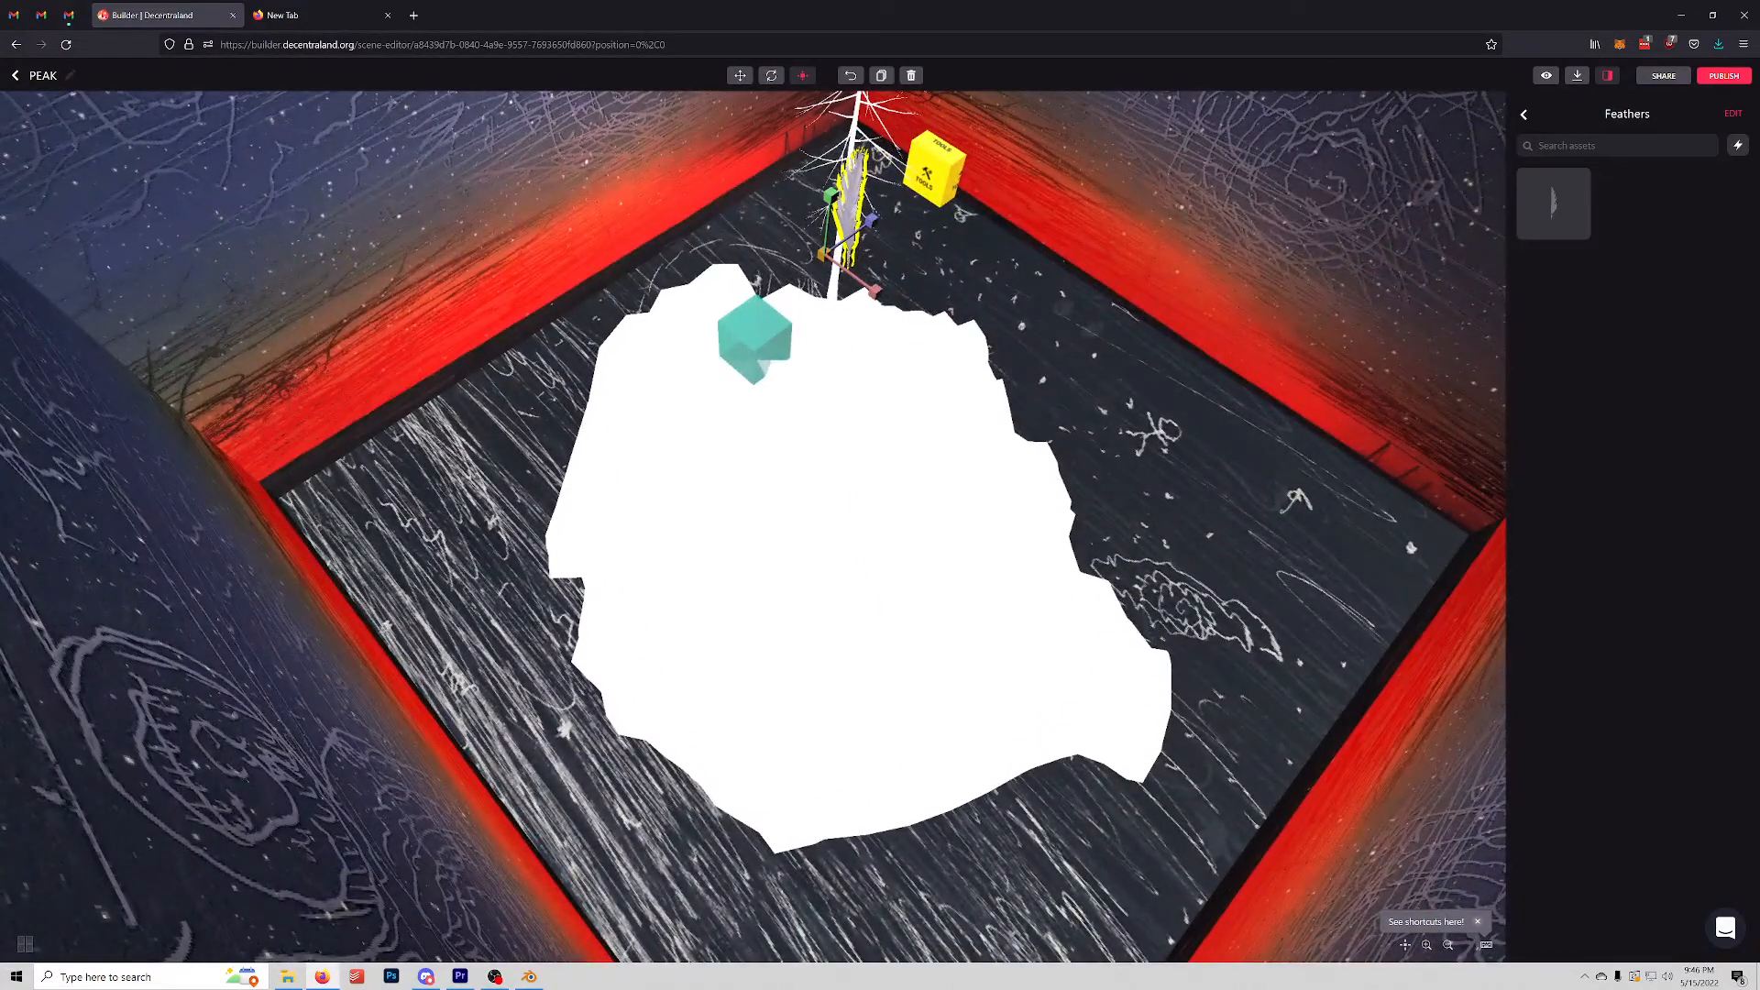
left_click_drag(823, 254, 846, 191)
left_click(877, 495)
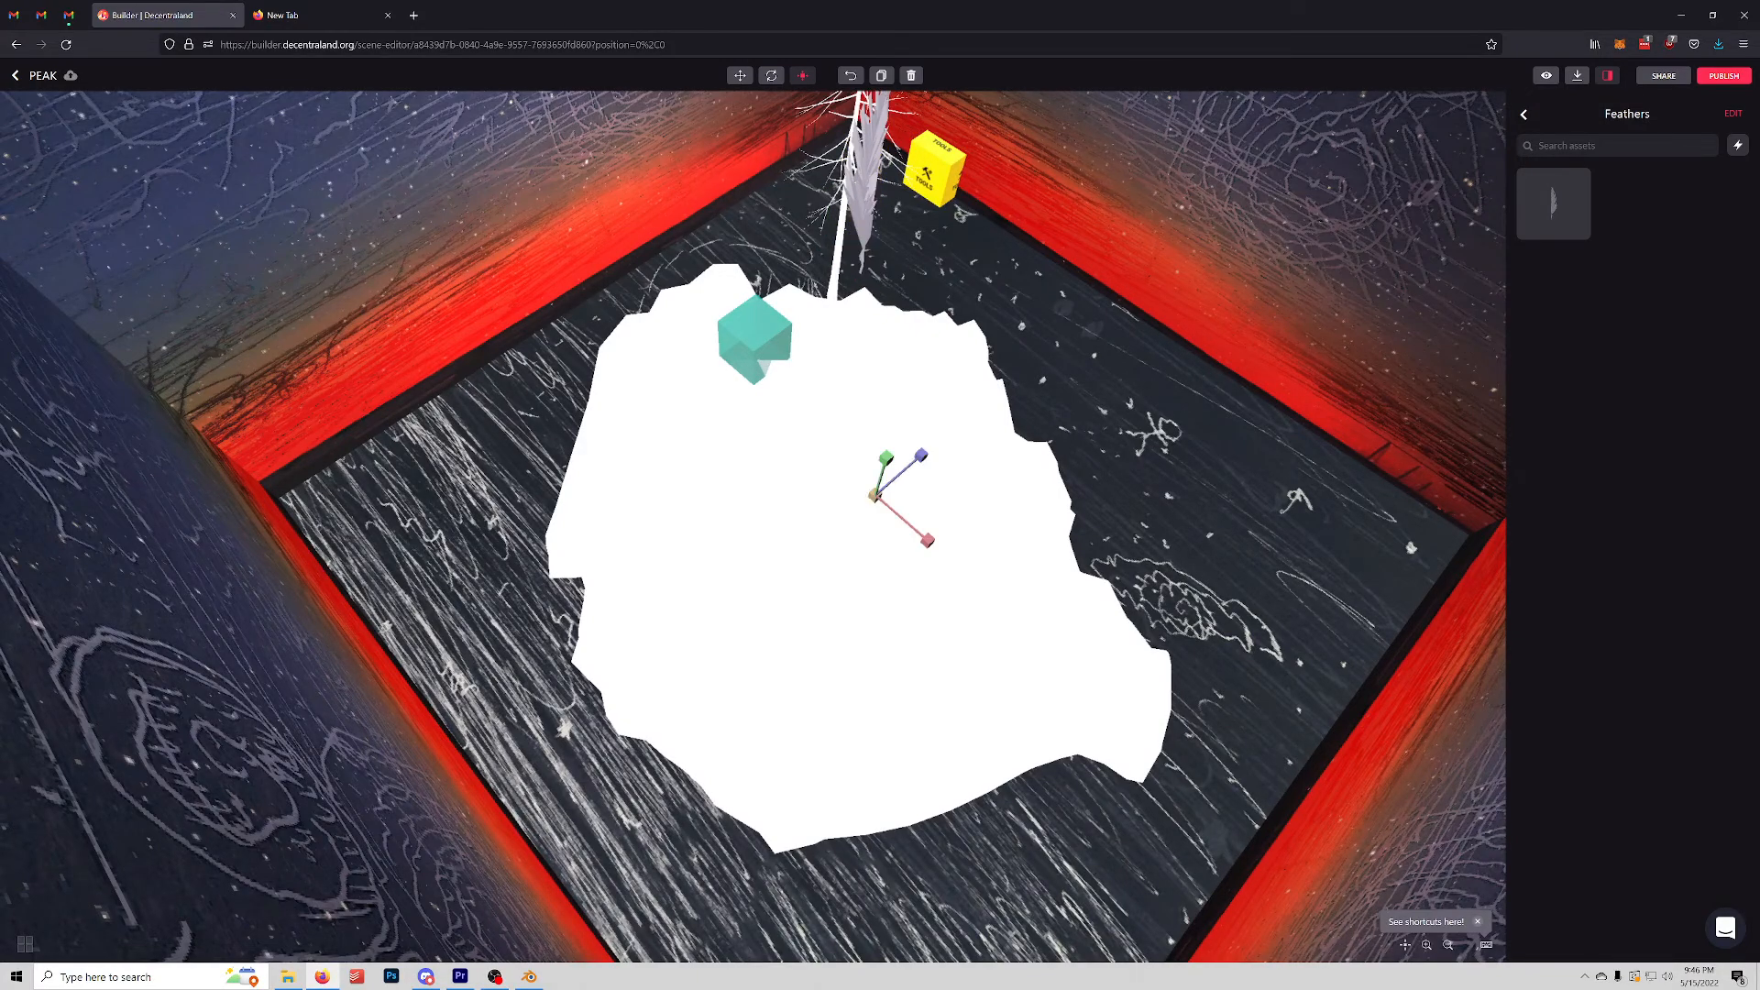
scroll(753, 527, "down", 3)
scroll(752, 527, "up", 4)
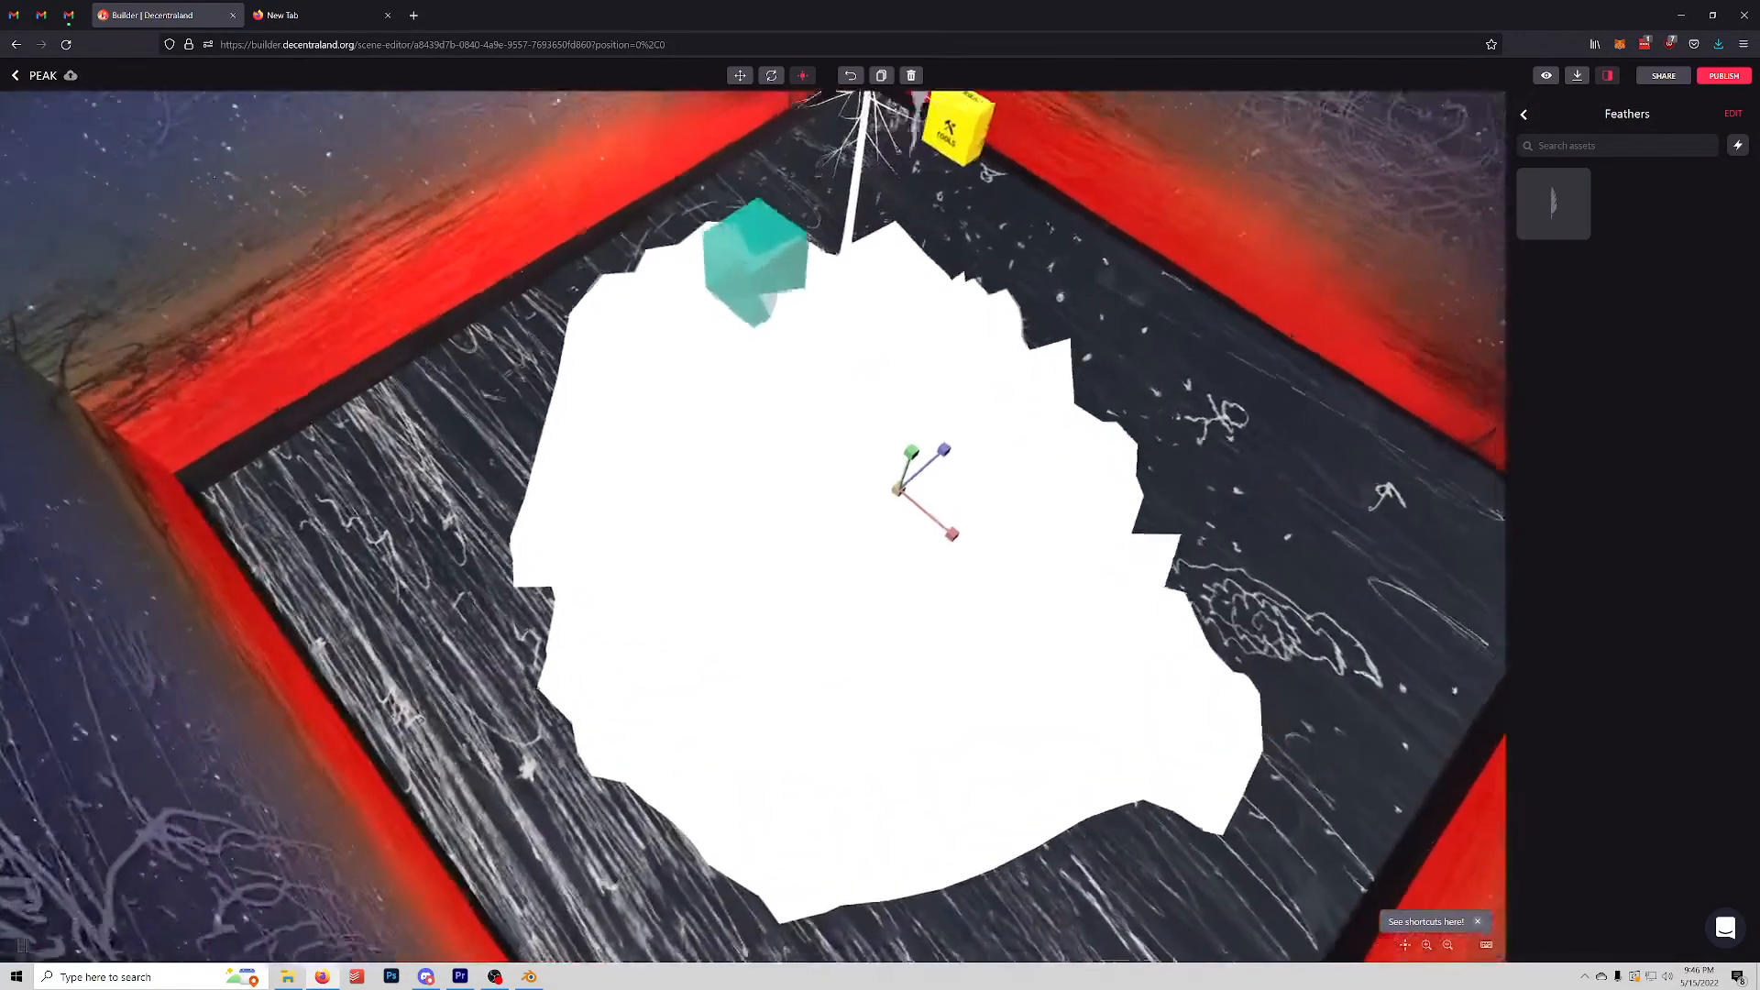
scroll(753, 527, "down", 2)
scroll(753, 527, "down", 3)
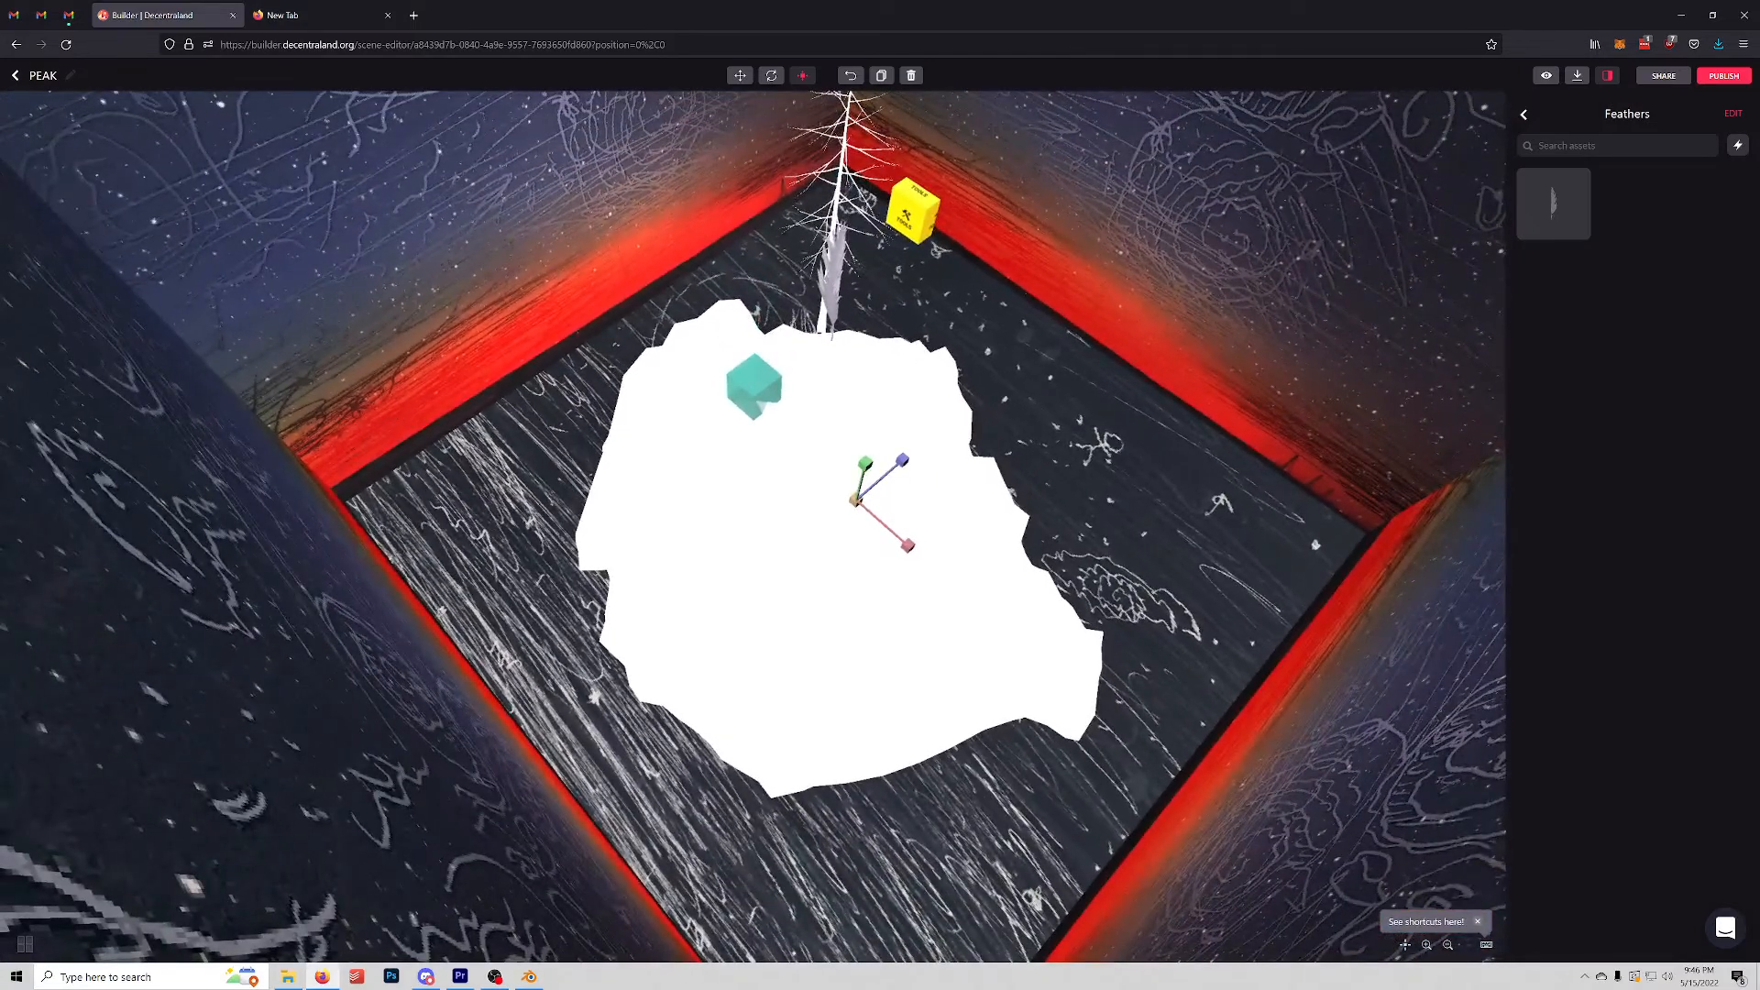
scroll(753, 527, "down", 4)
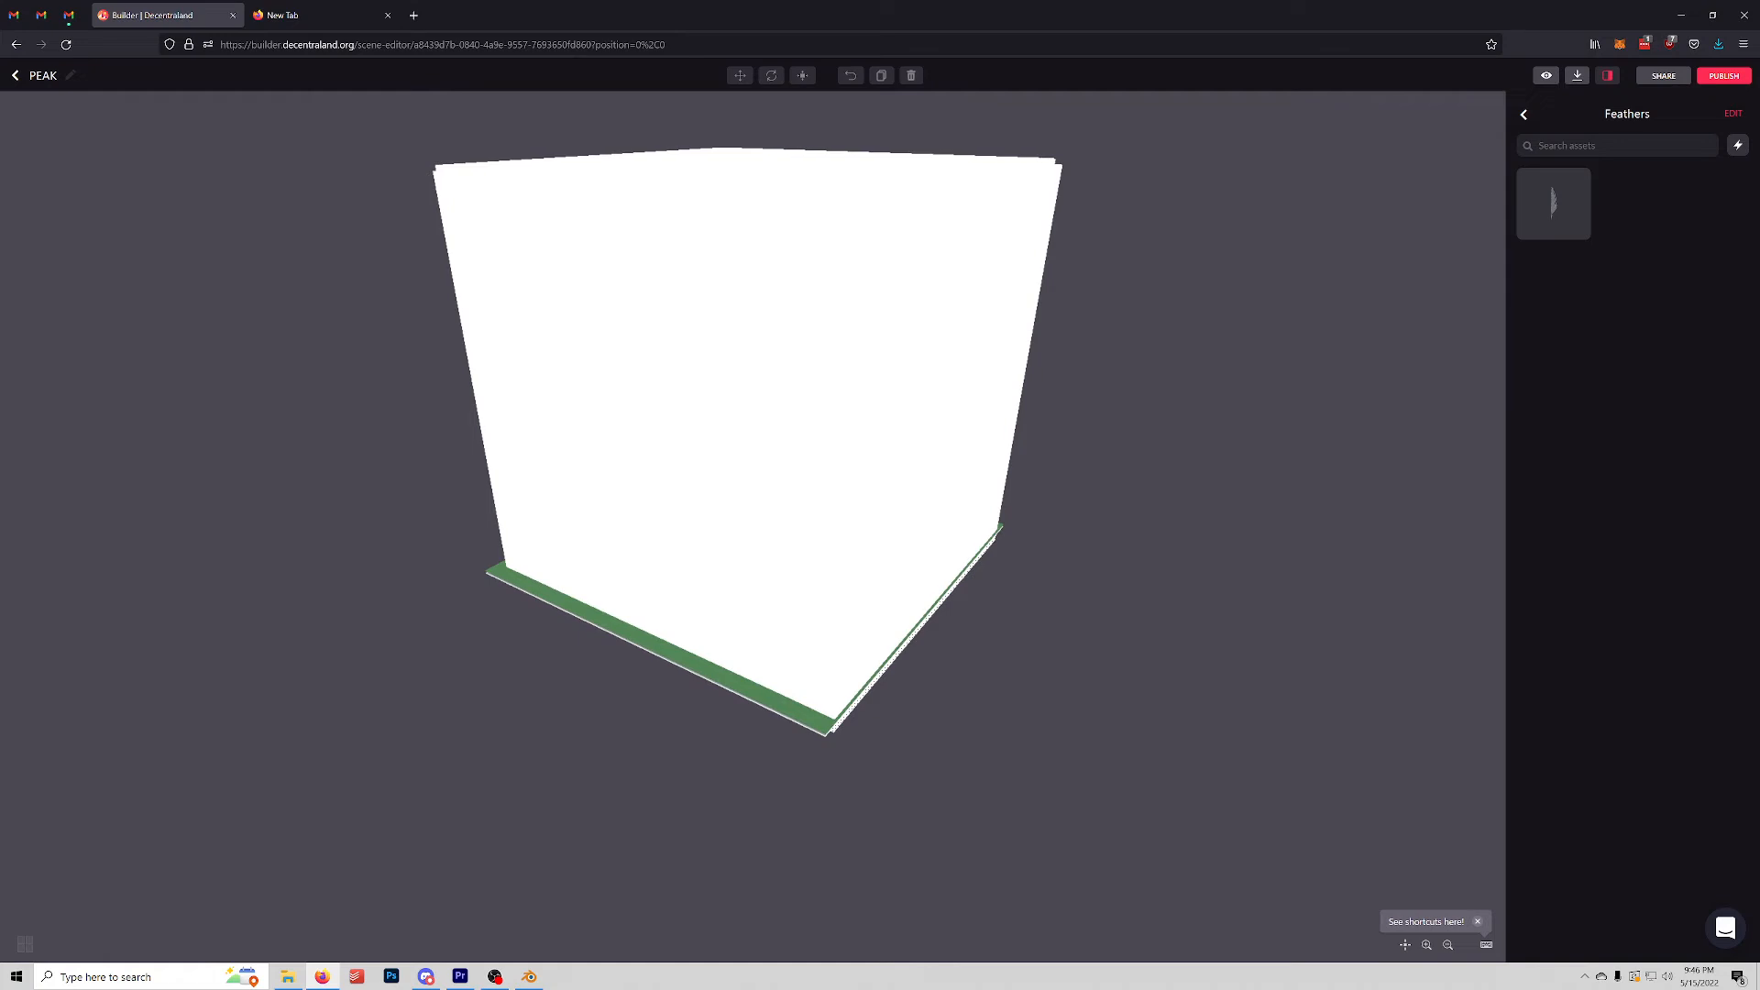
Step: Start publishing the scene to owned LAND and choose the parcel at -120,89 to host it
left_click(1723, 75)
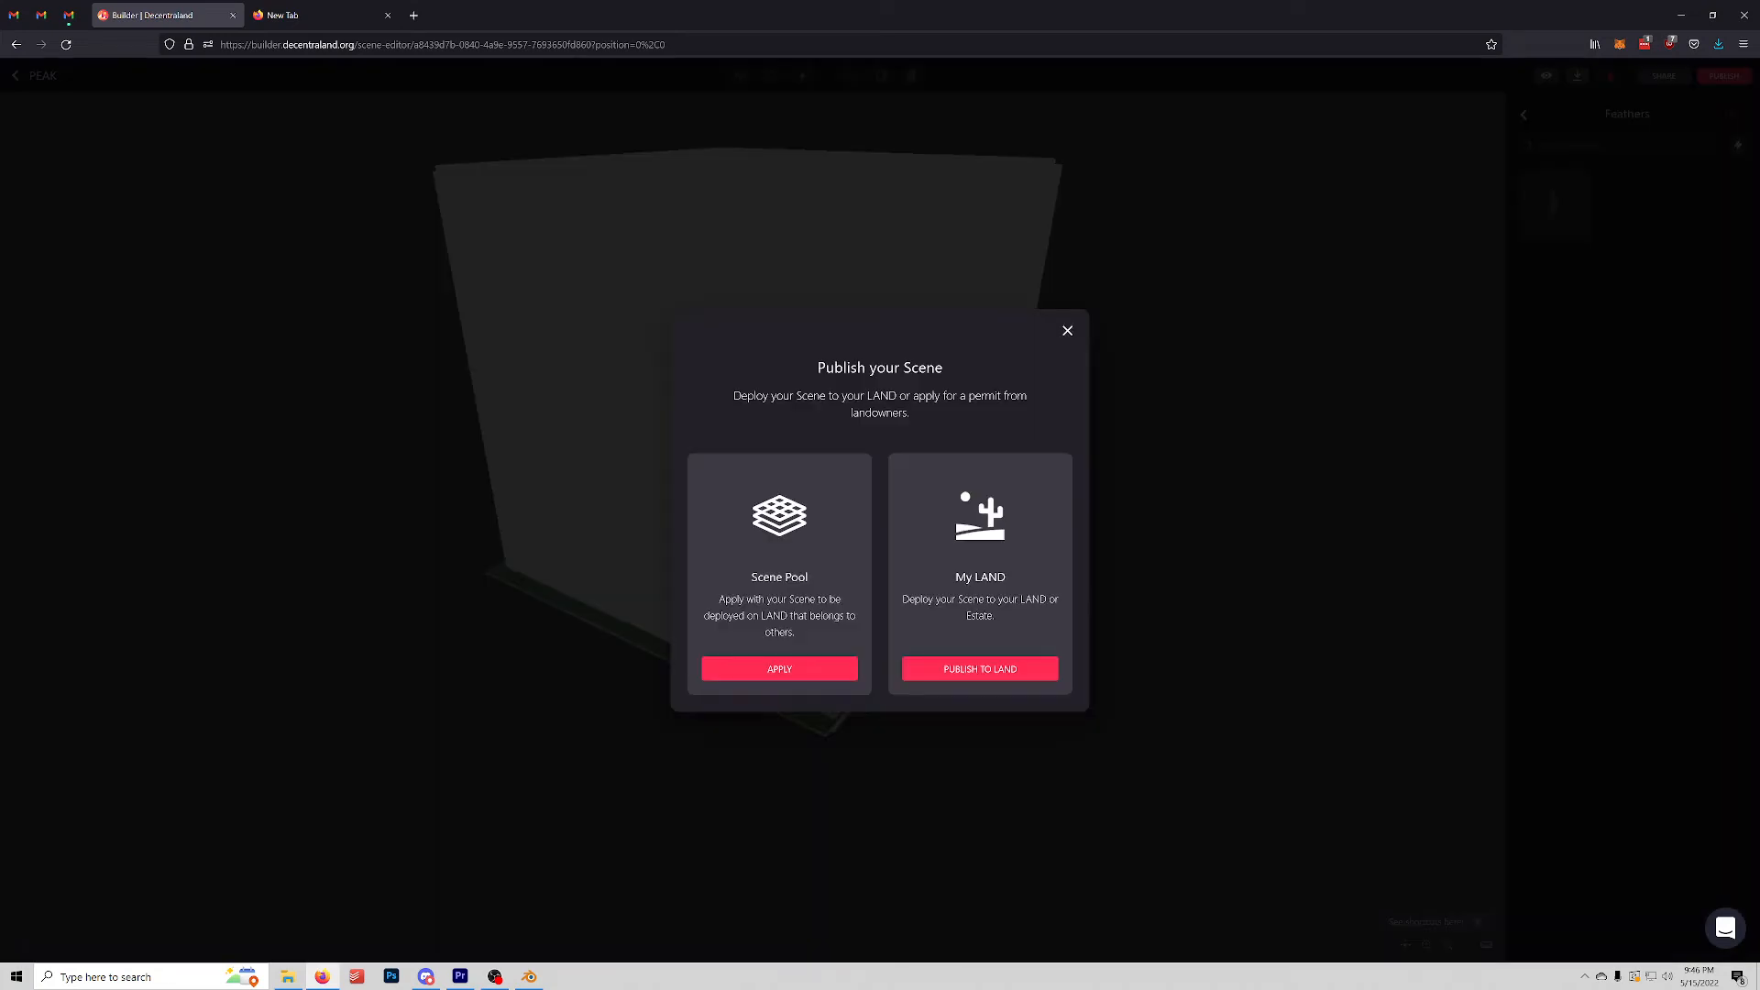
left_click(980, 669)
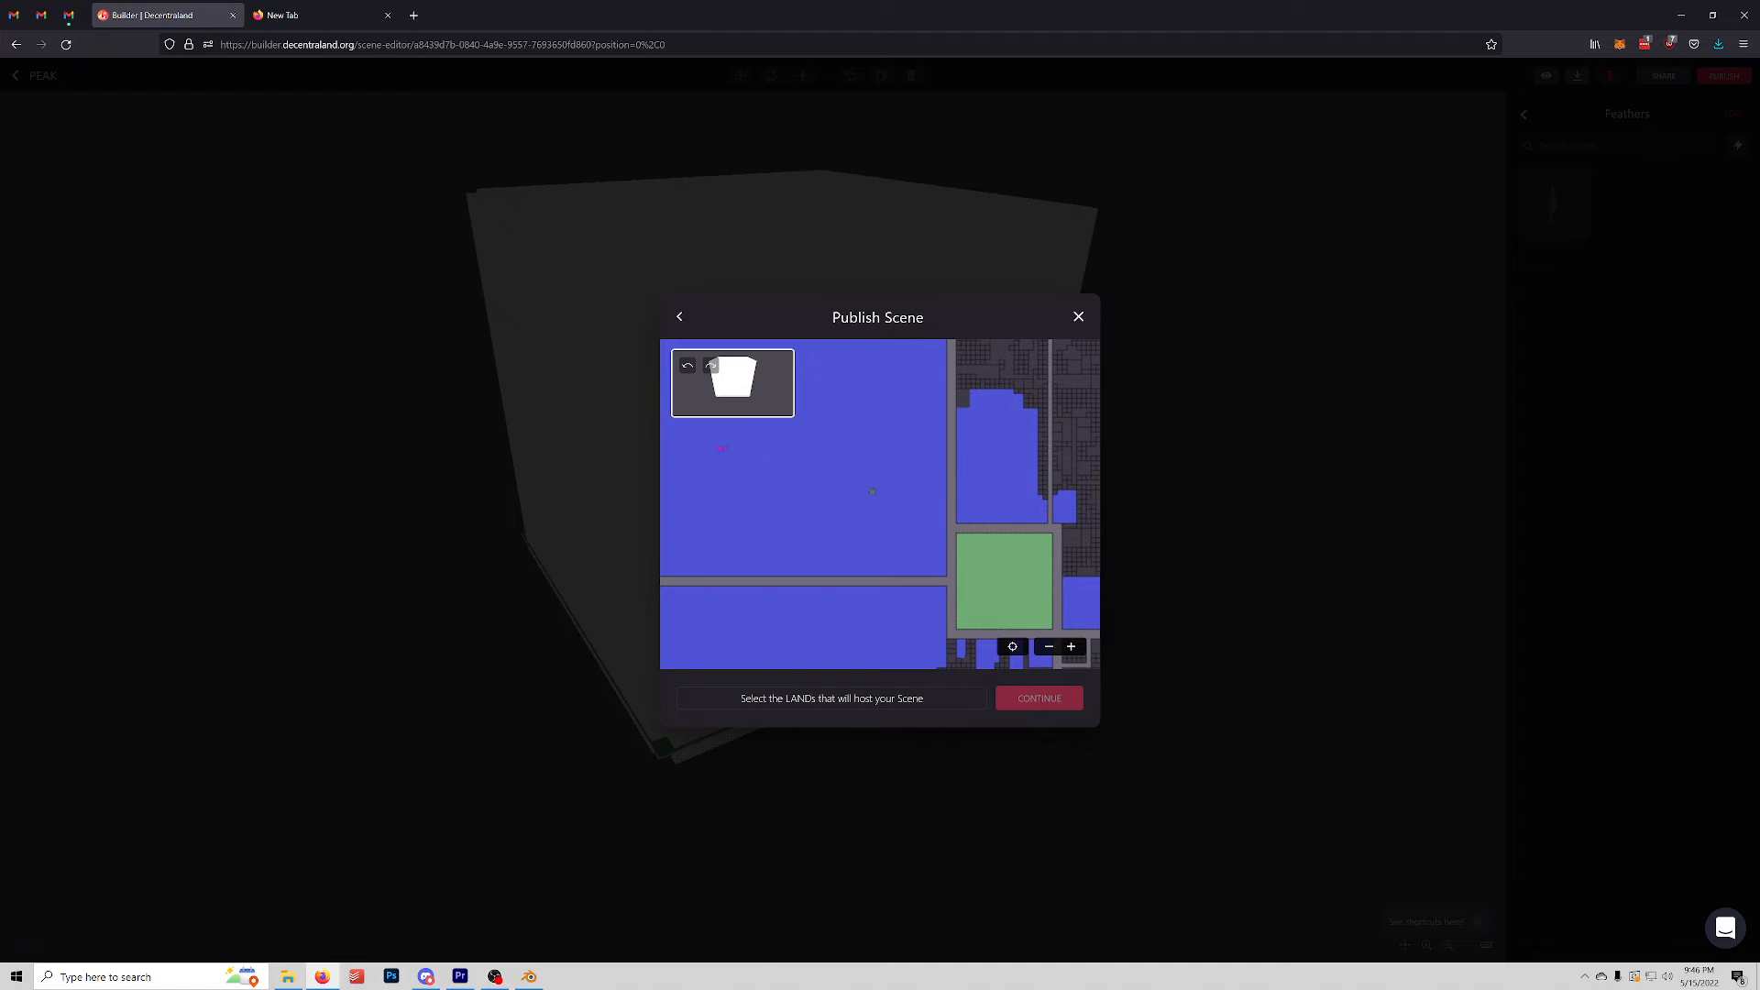
mouse_move(915, 477)
left_mouse_down()
mouse_move(752, 490)
mouse_move(942, 486)
left_mouse_up()
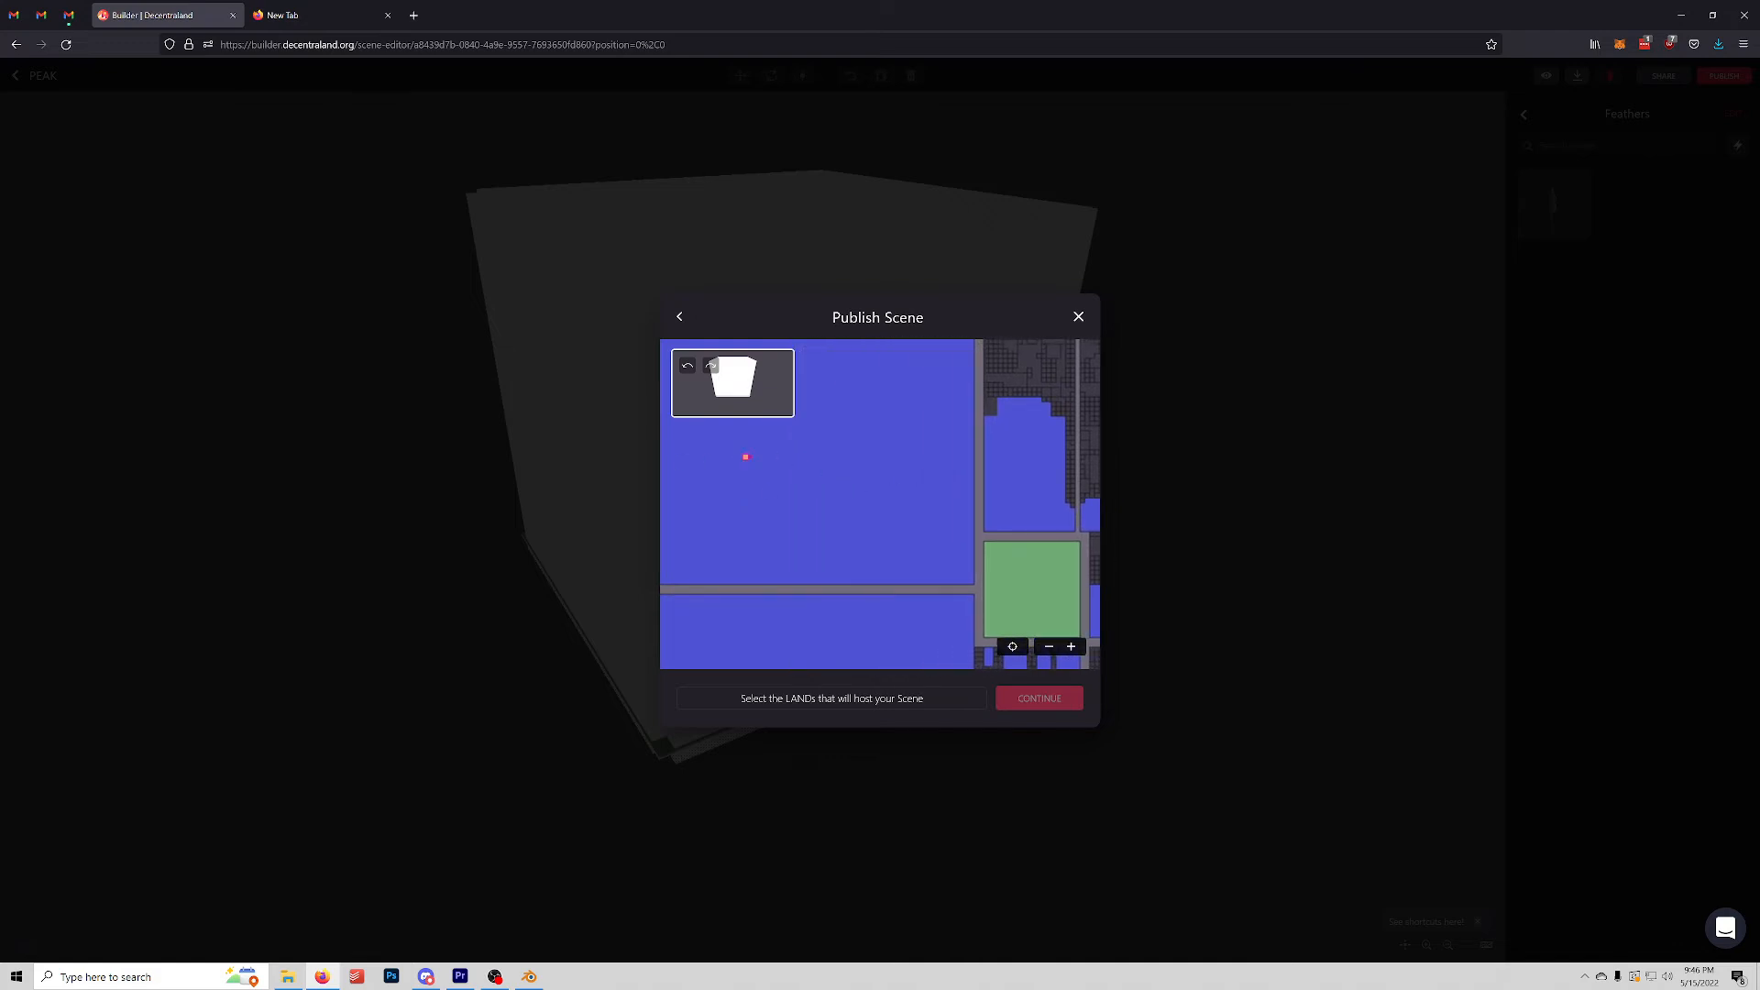
left_click(750, 455)
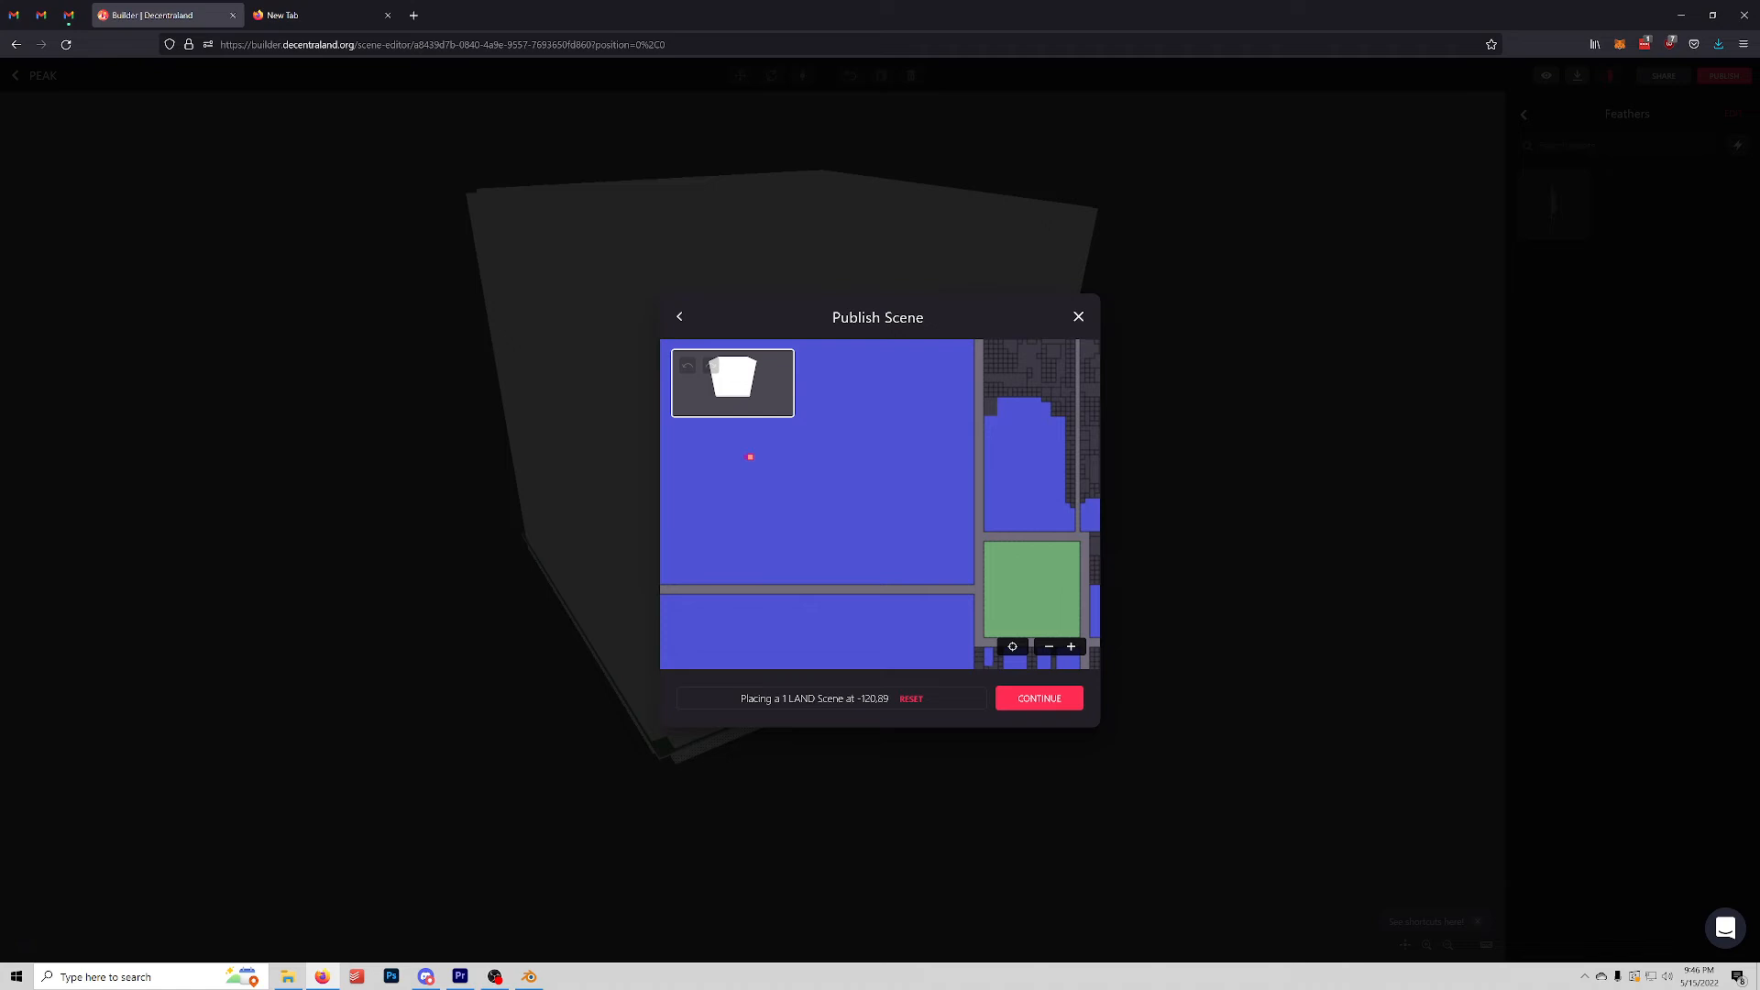
key("Escape")
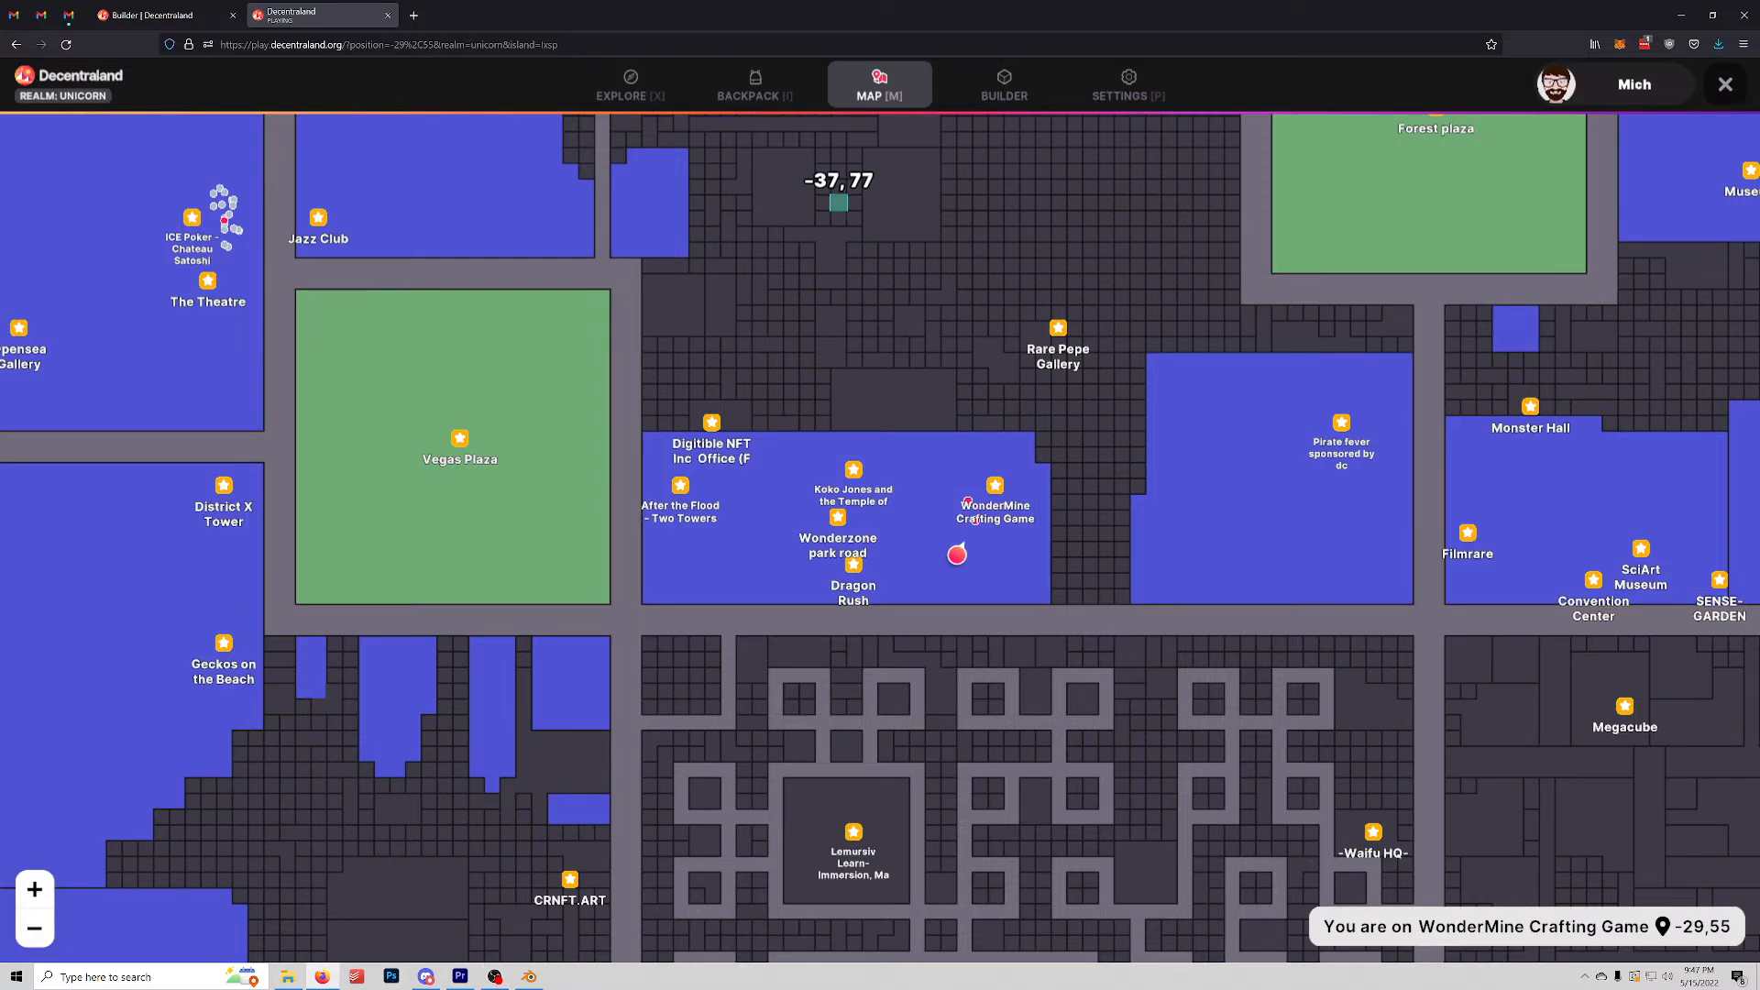
Step: In the Decentraland world, jump to Compicactus Viewer at -37,77 and walk around the glowing white building
left_click(839, 201)
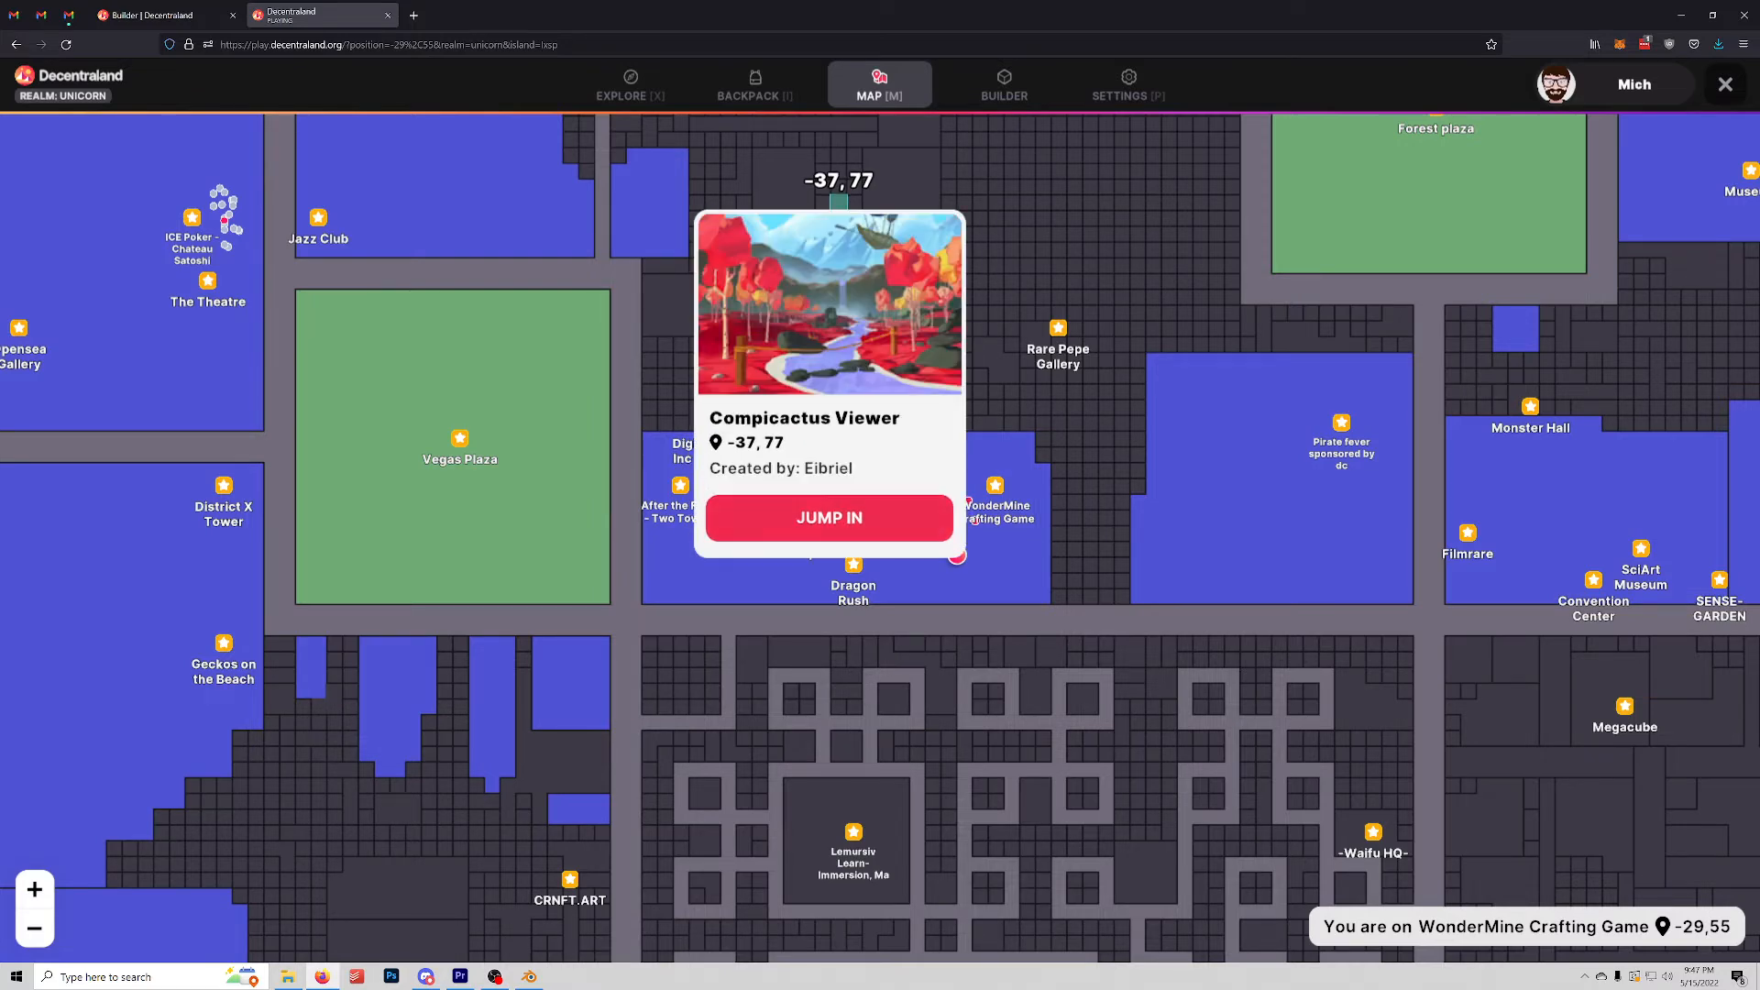
left_click(727, 517)
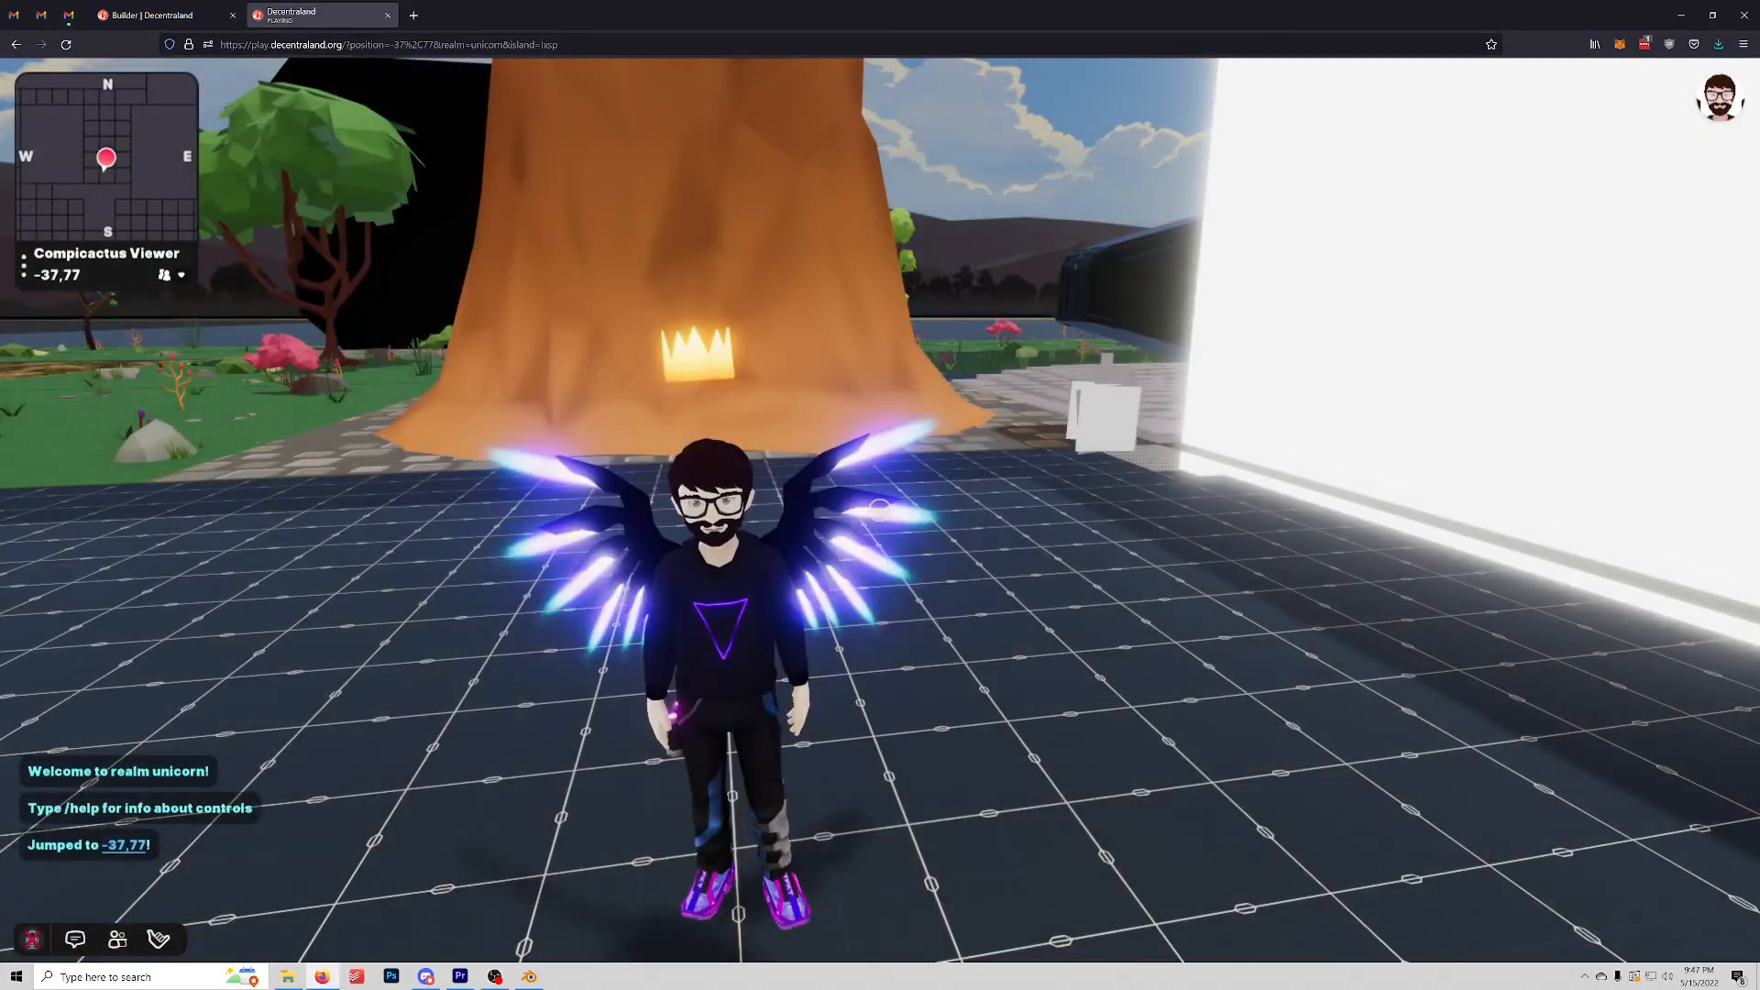
key("w")
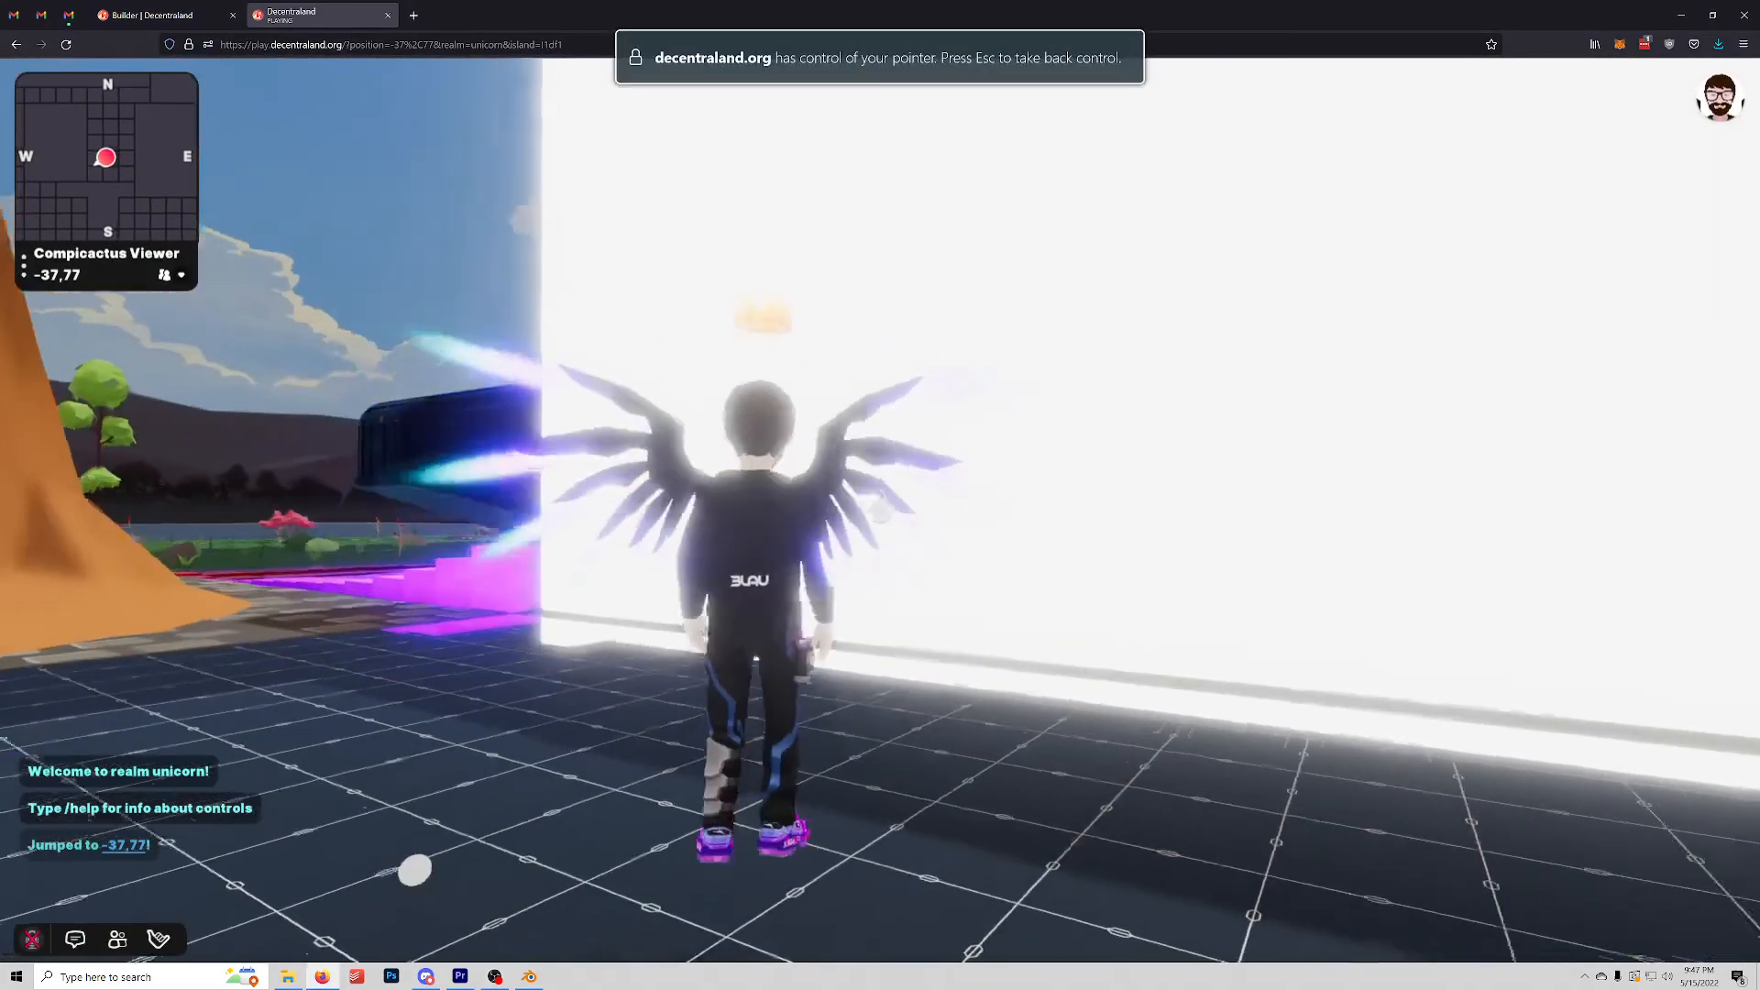
key("s")
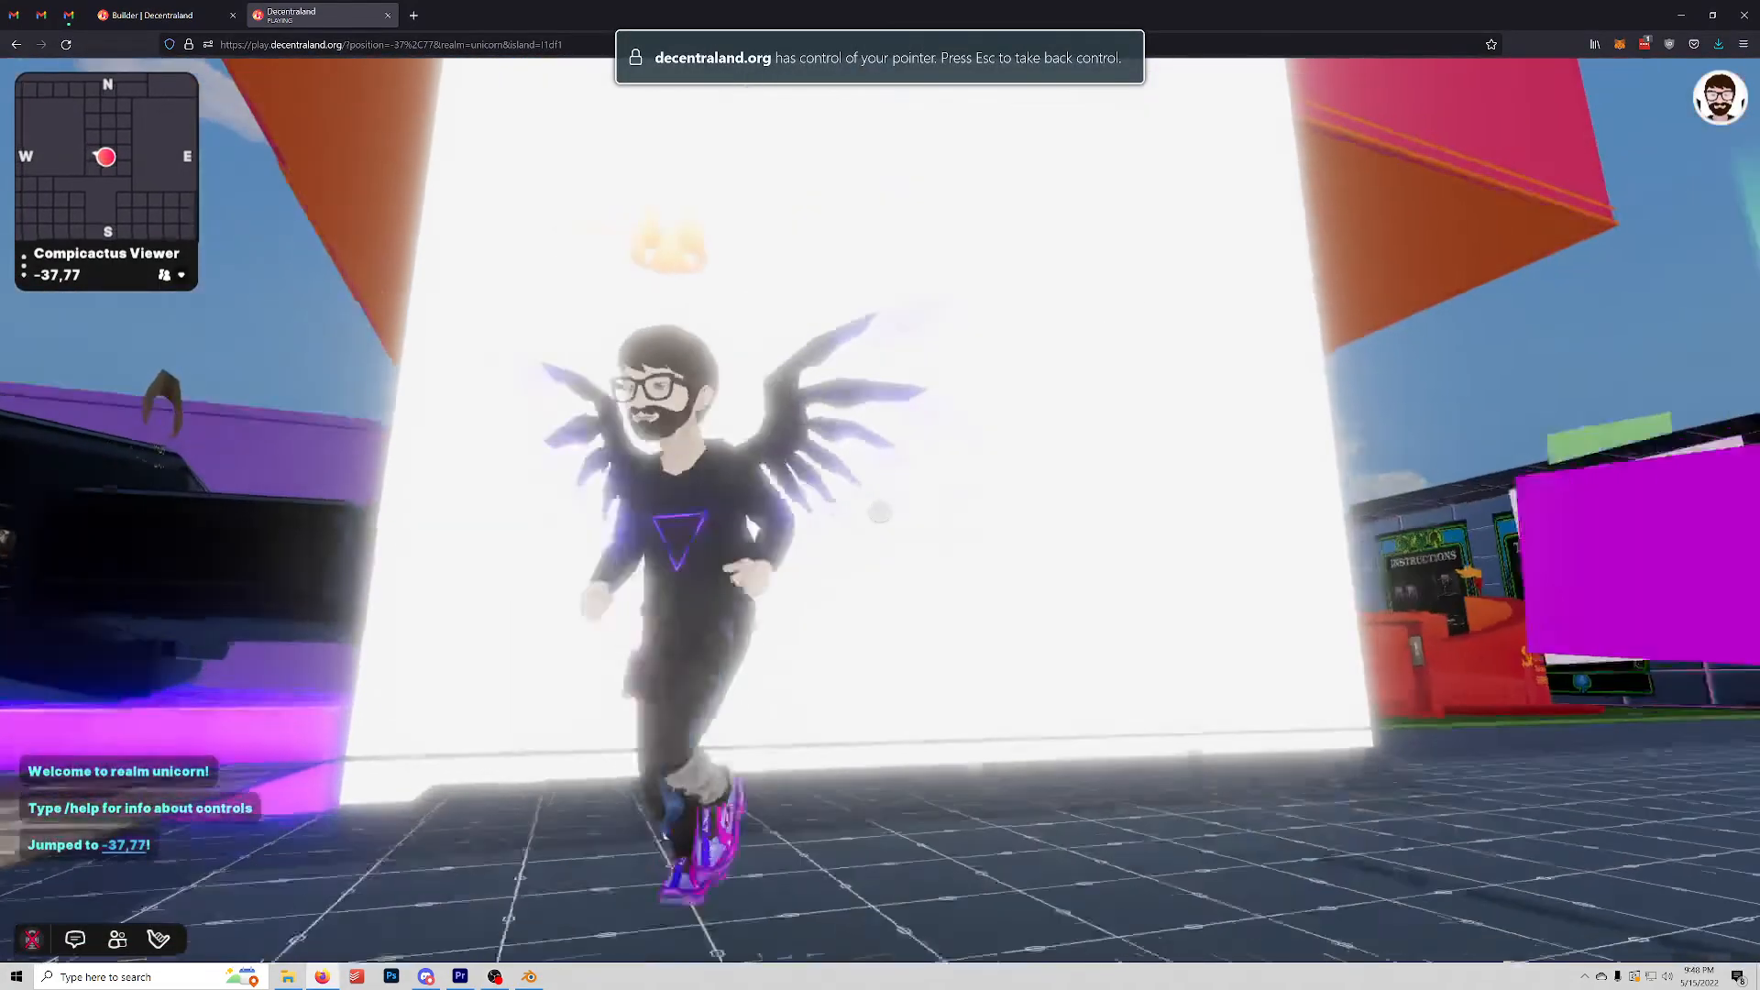
key("w")
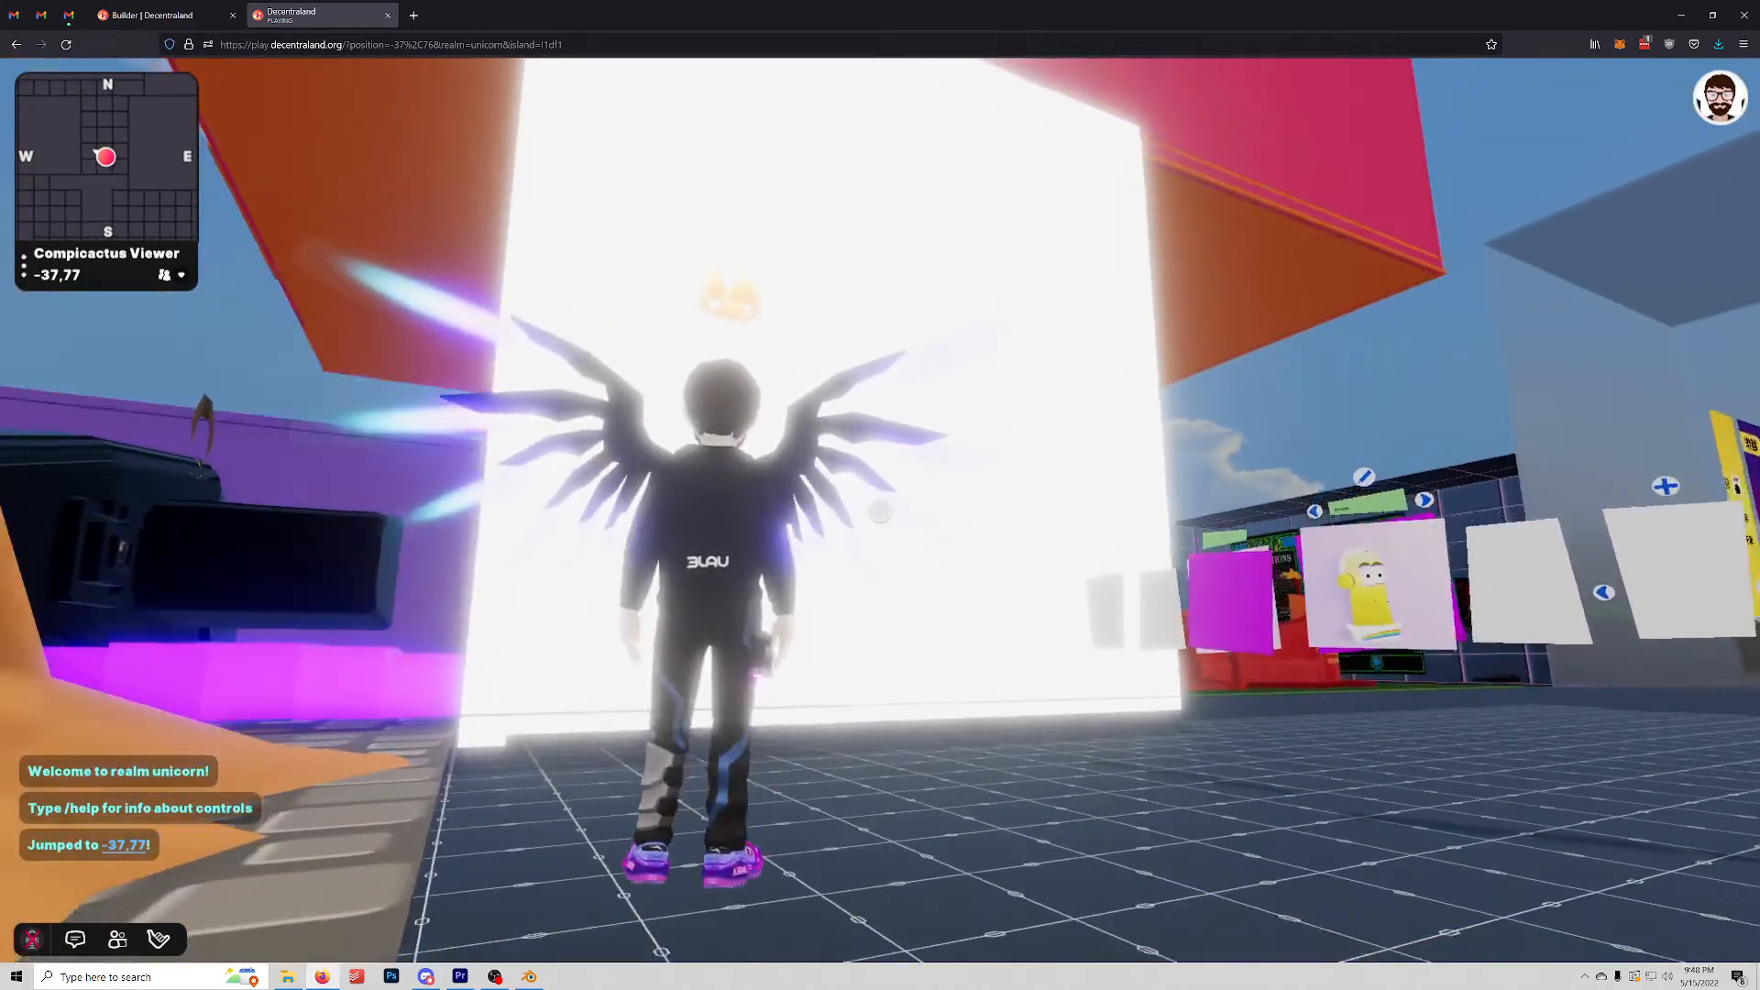
key("a")
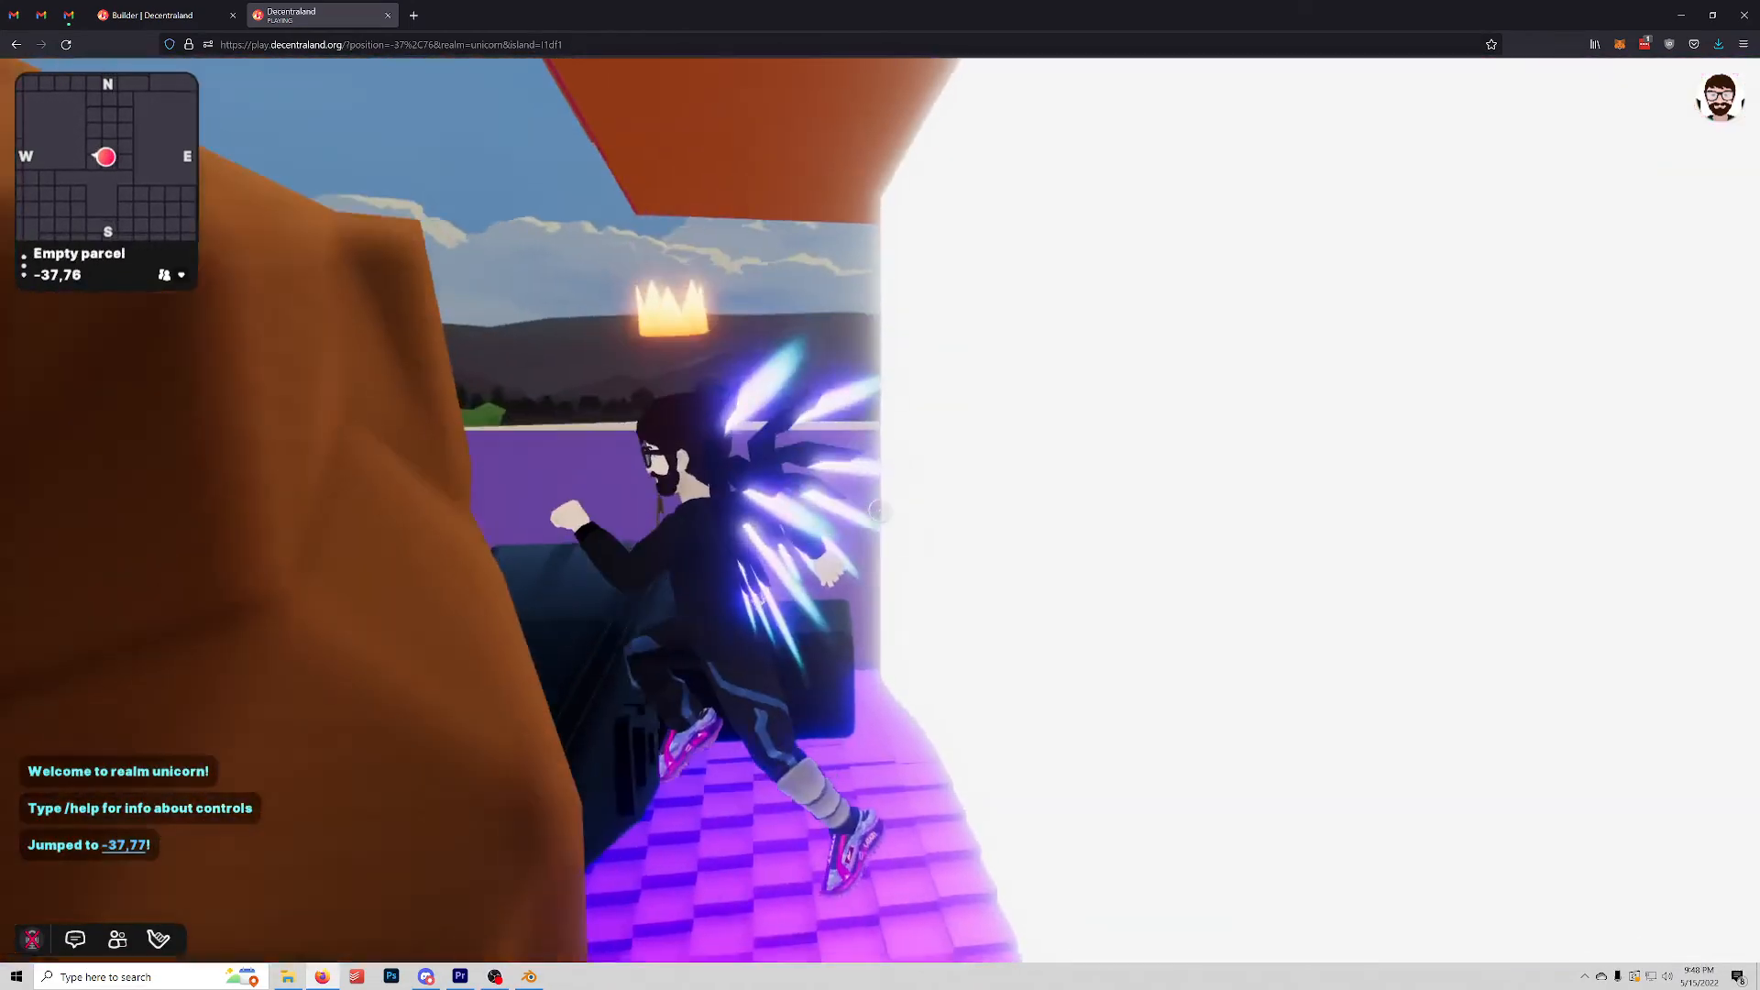
key("s")
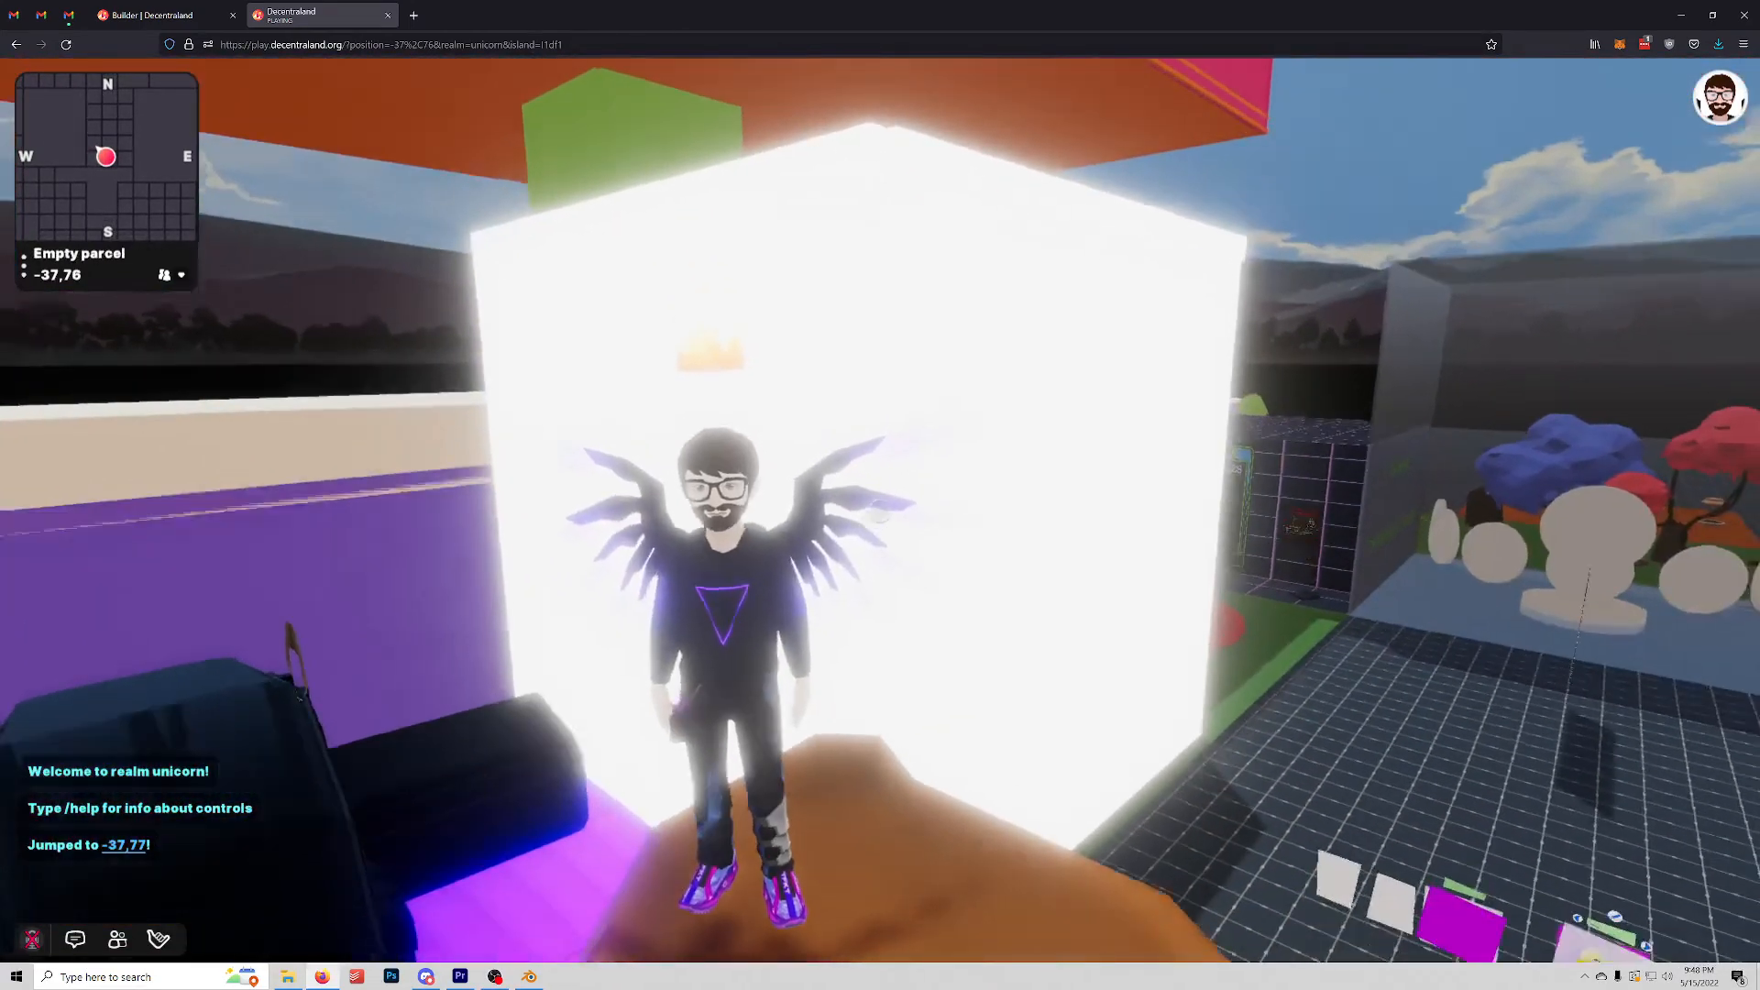
Step: Walk into the PEAK scene at -38,77 in first-person view and examine the feather floating above the white mountain
key("w")
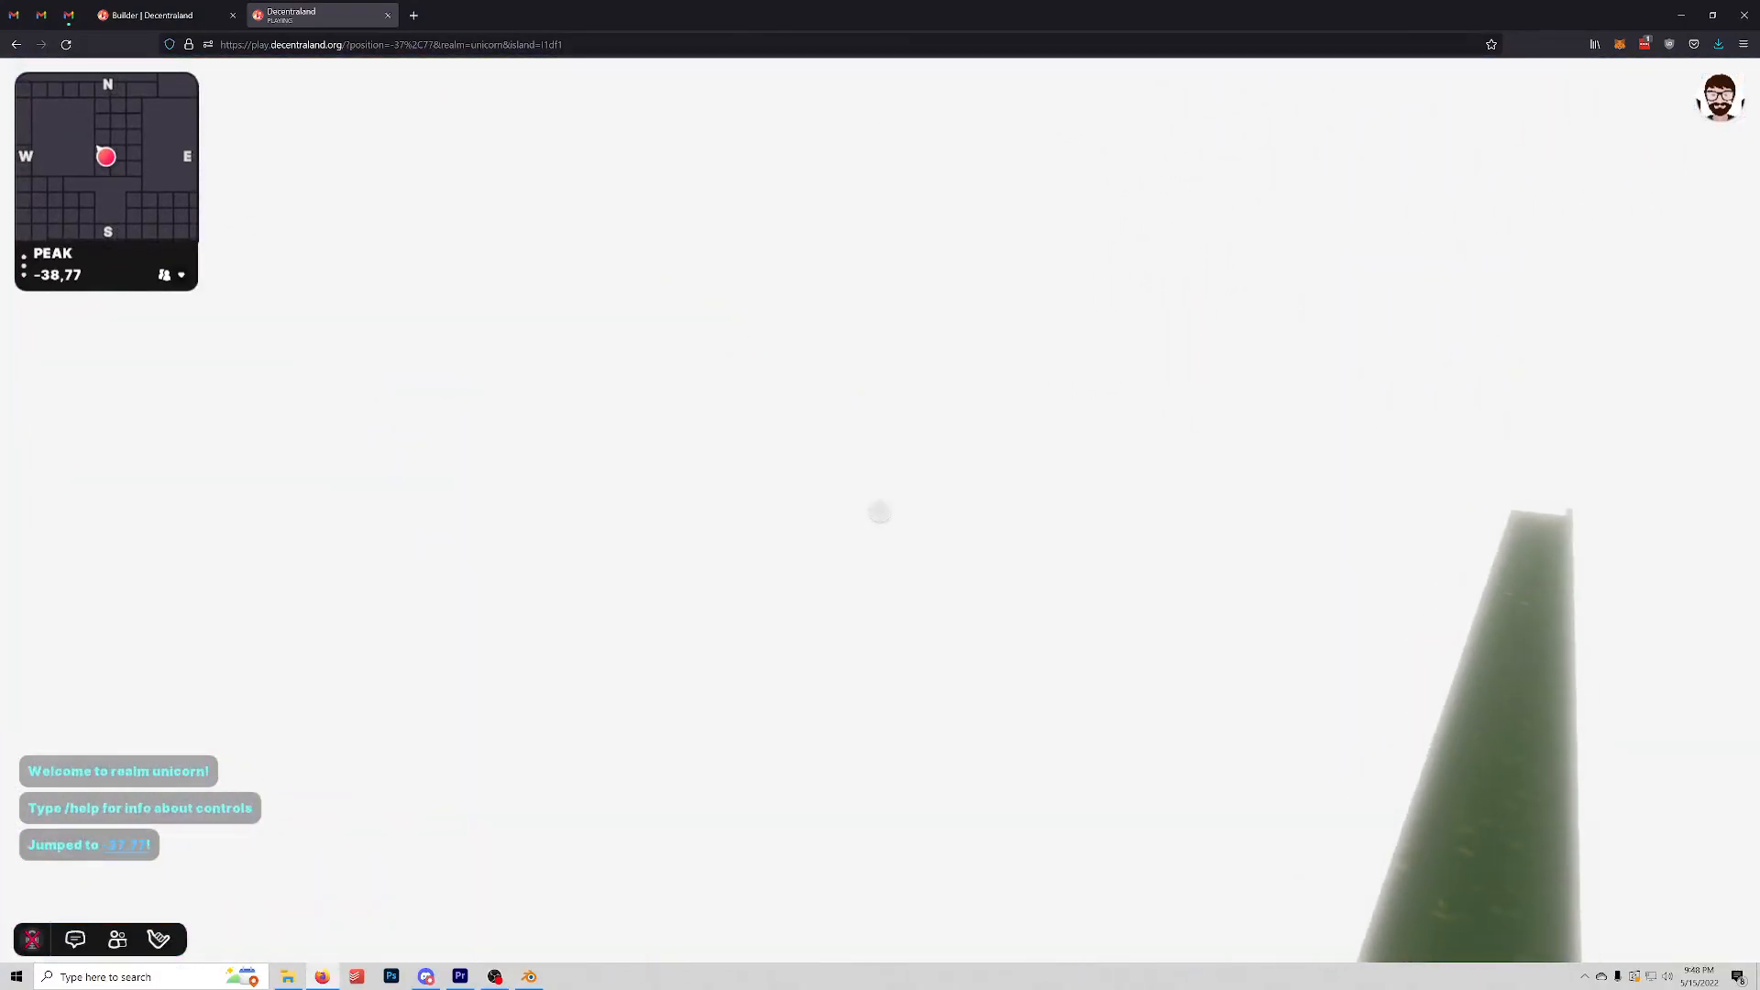
key("v")
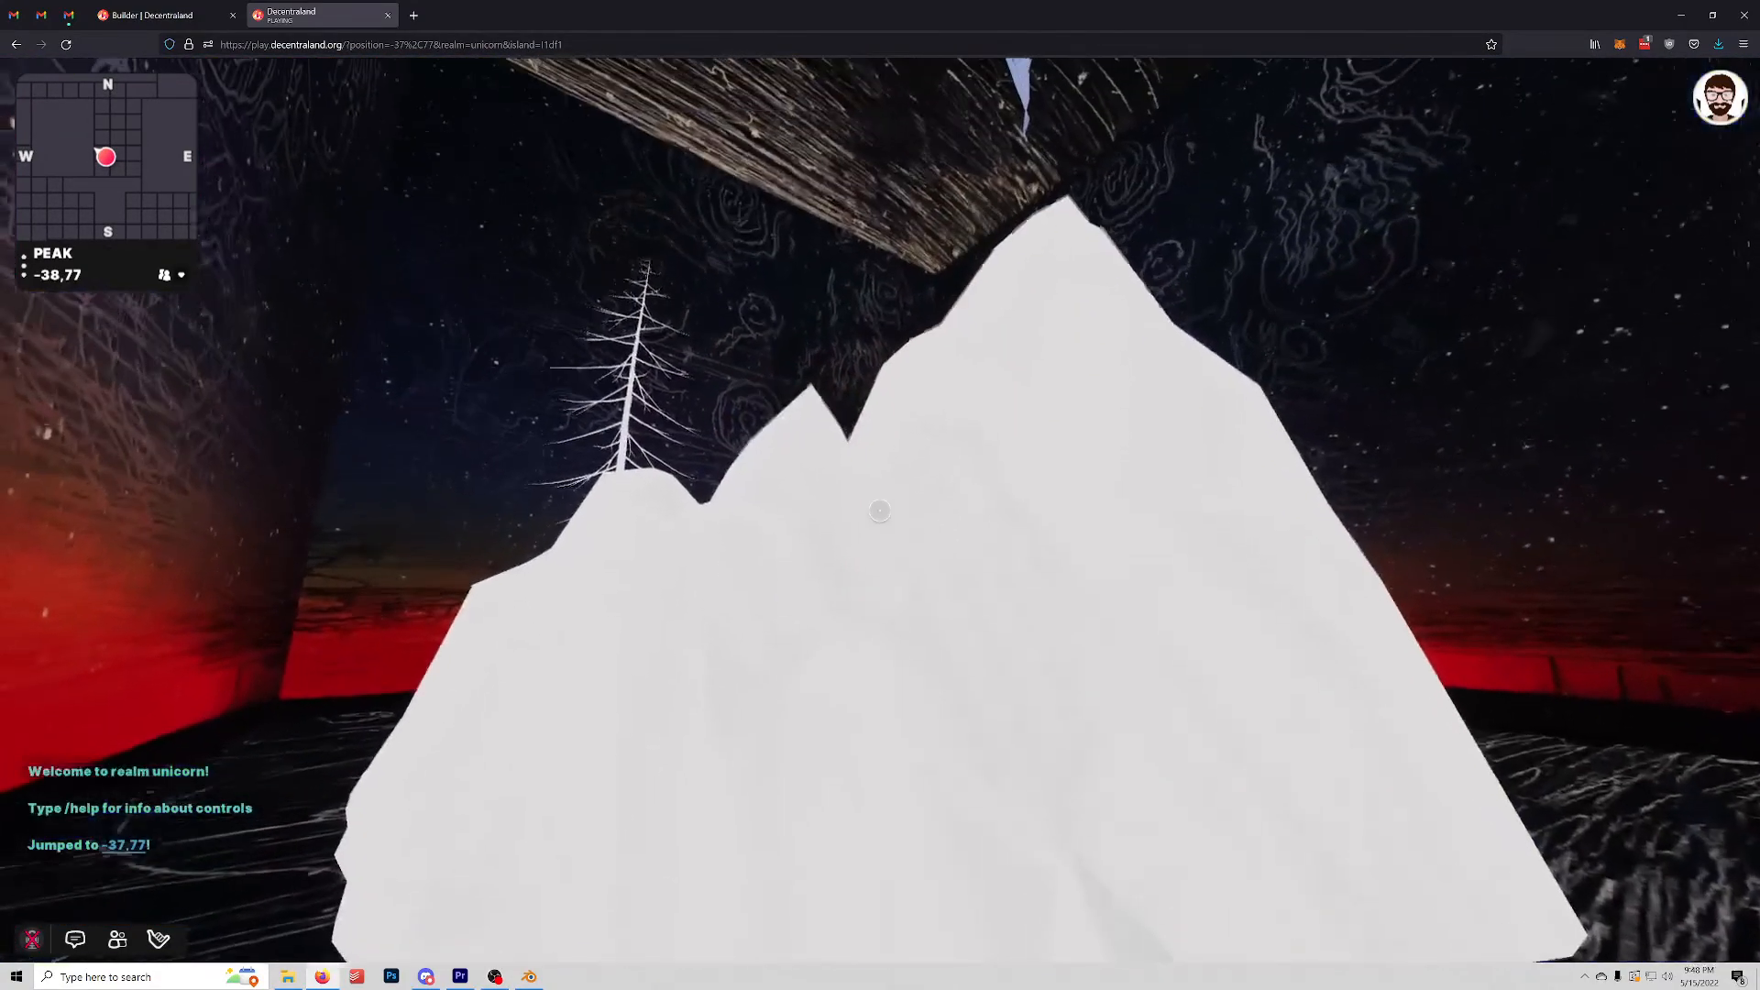
key("w")
key("w")
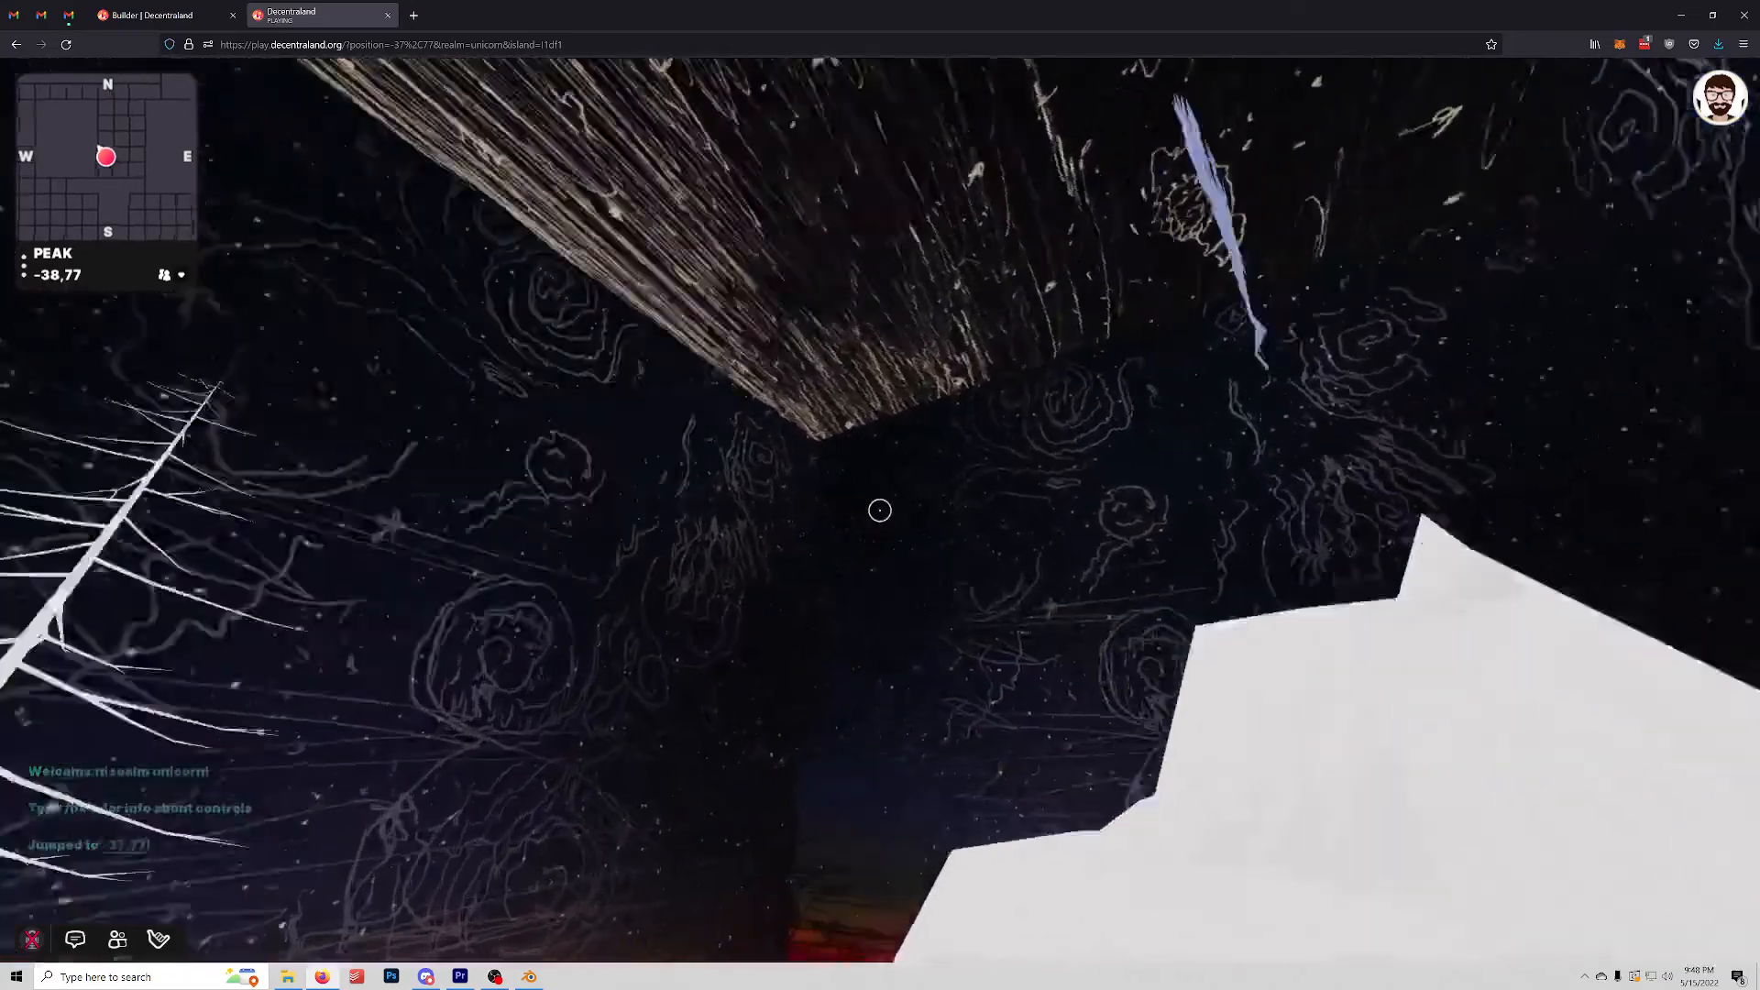
key("w")
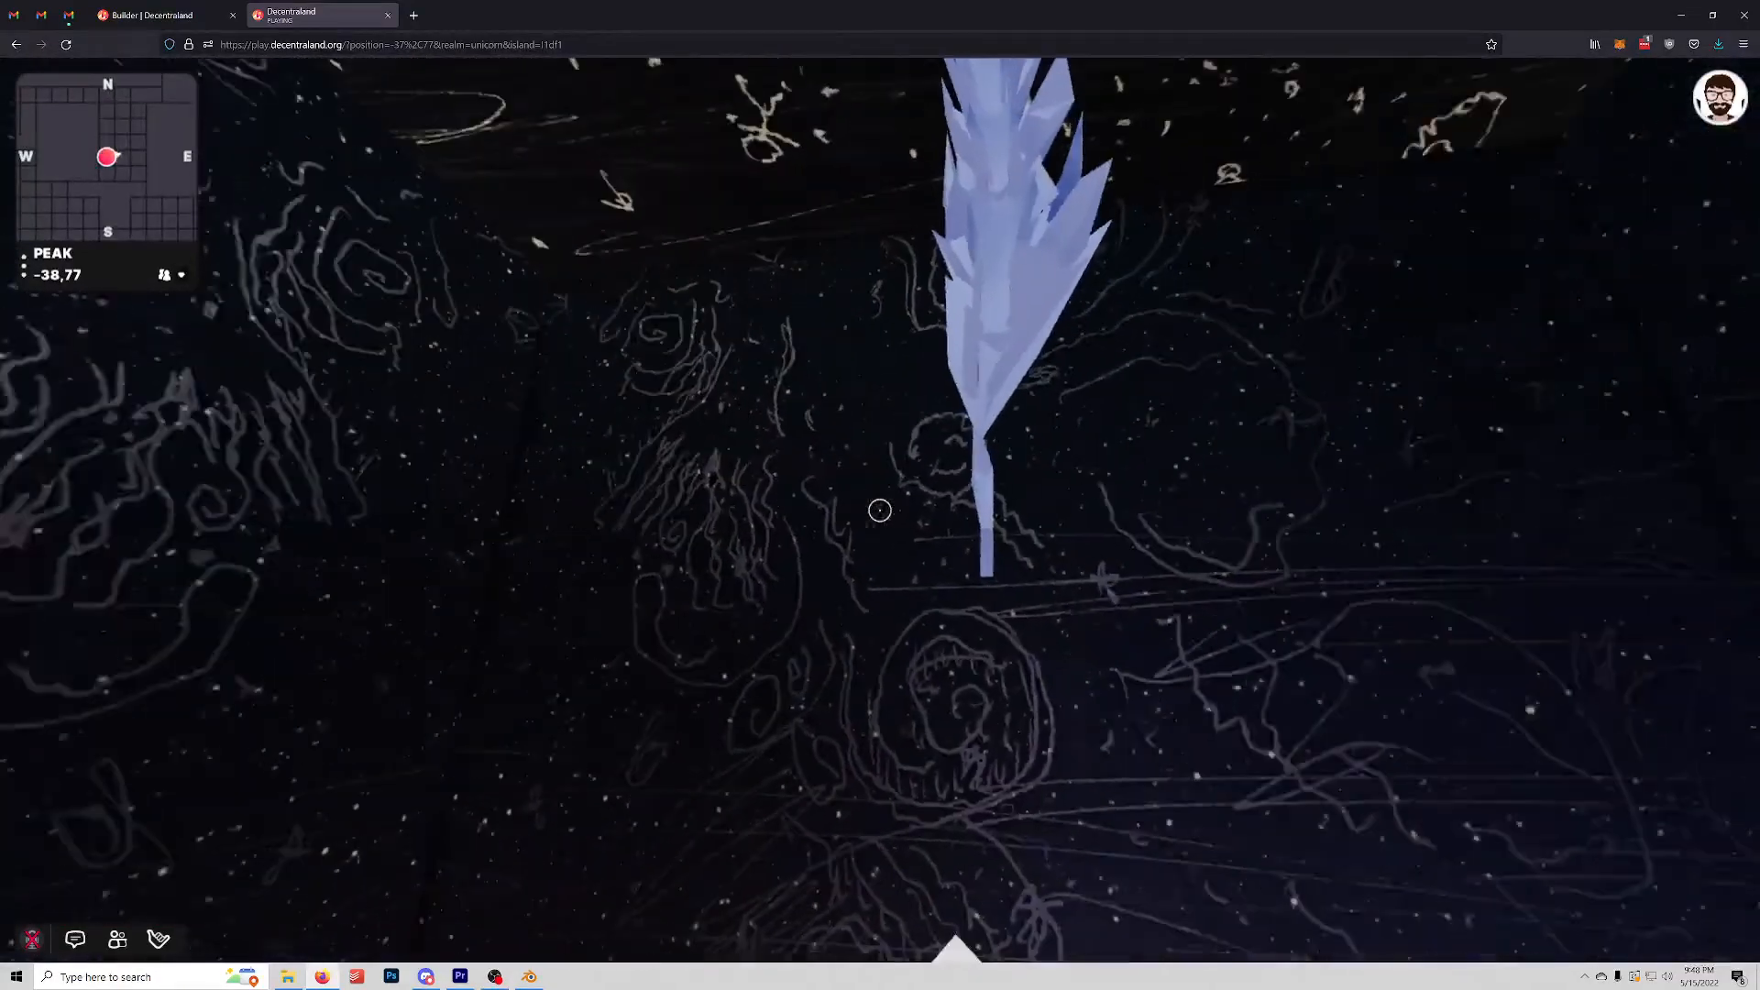
key("s")
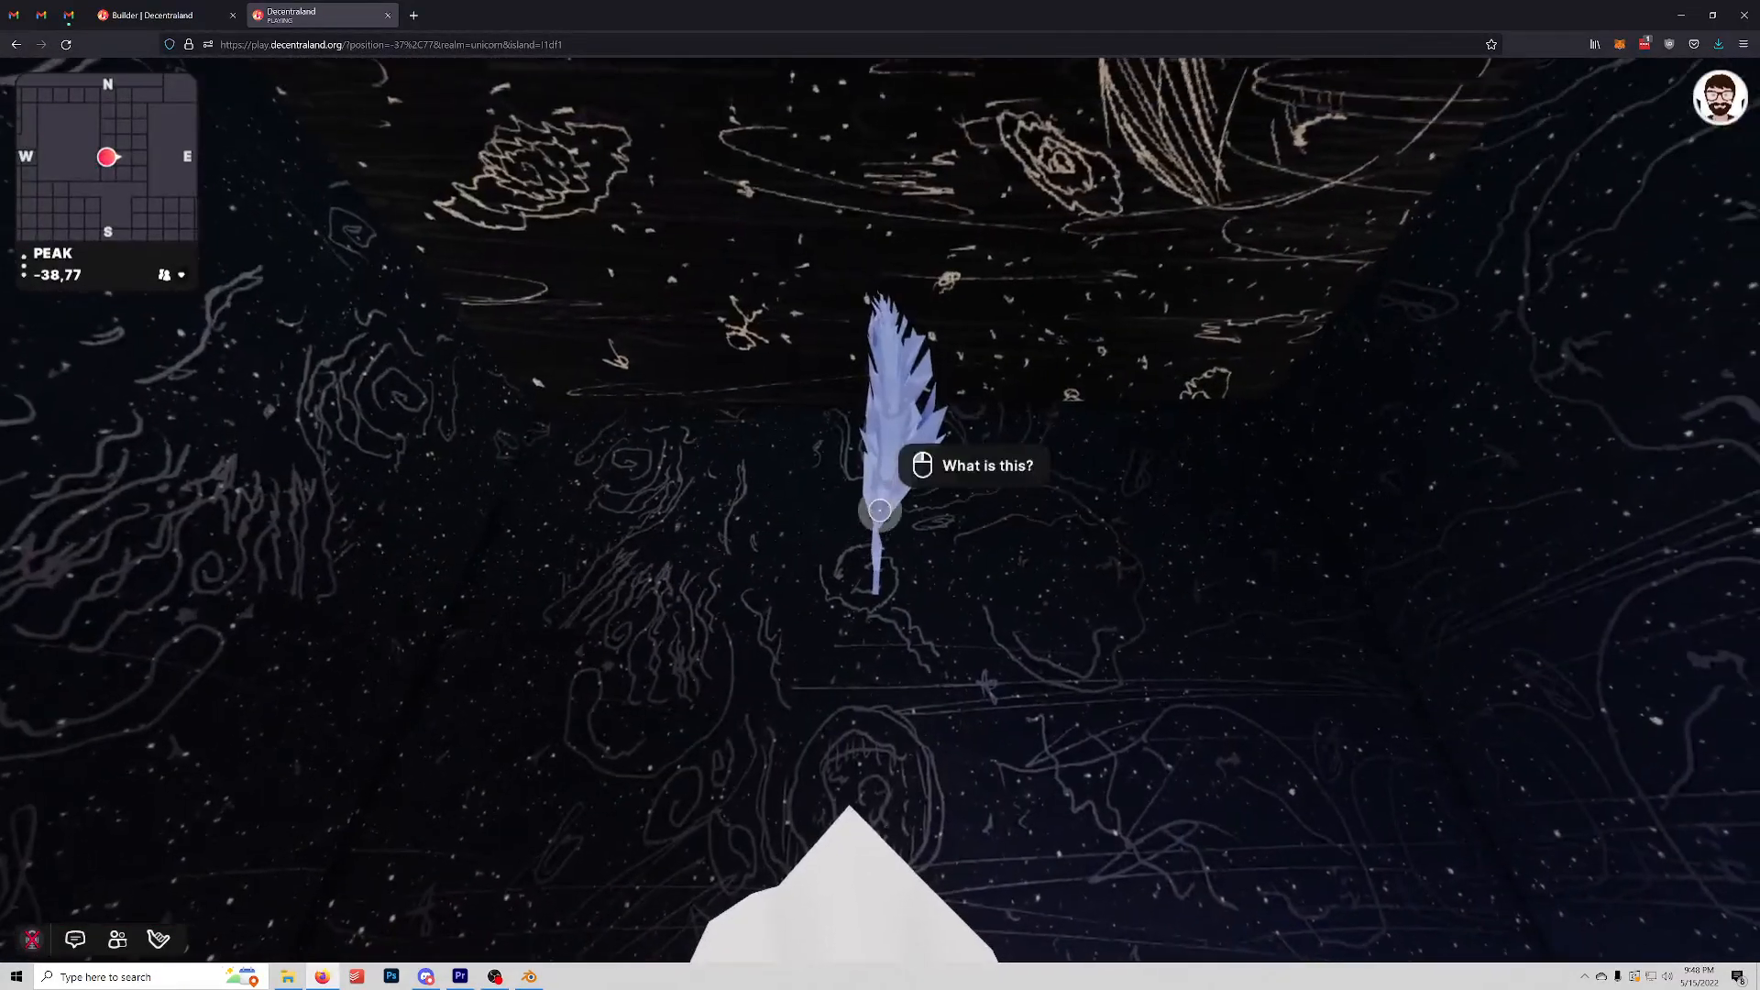
Step: Return to third-person view and turn the avatar around in front of the mountain with the feather overhead
key("v")
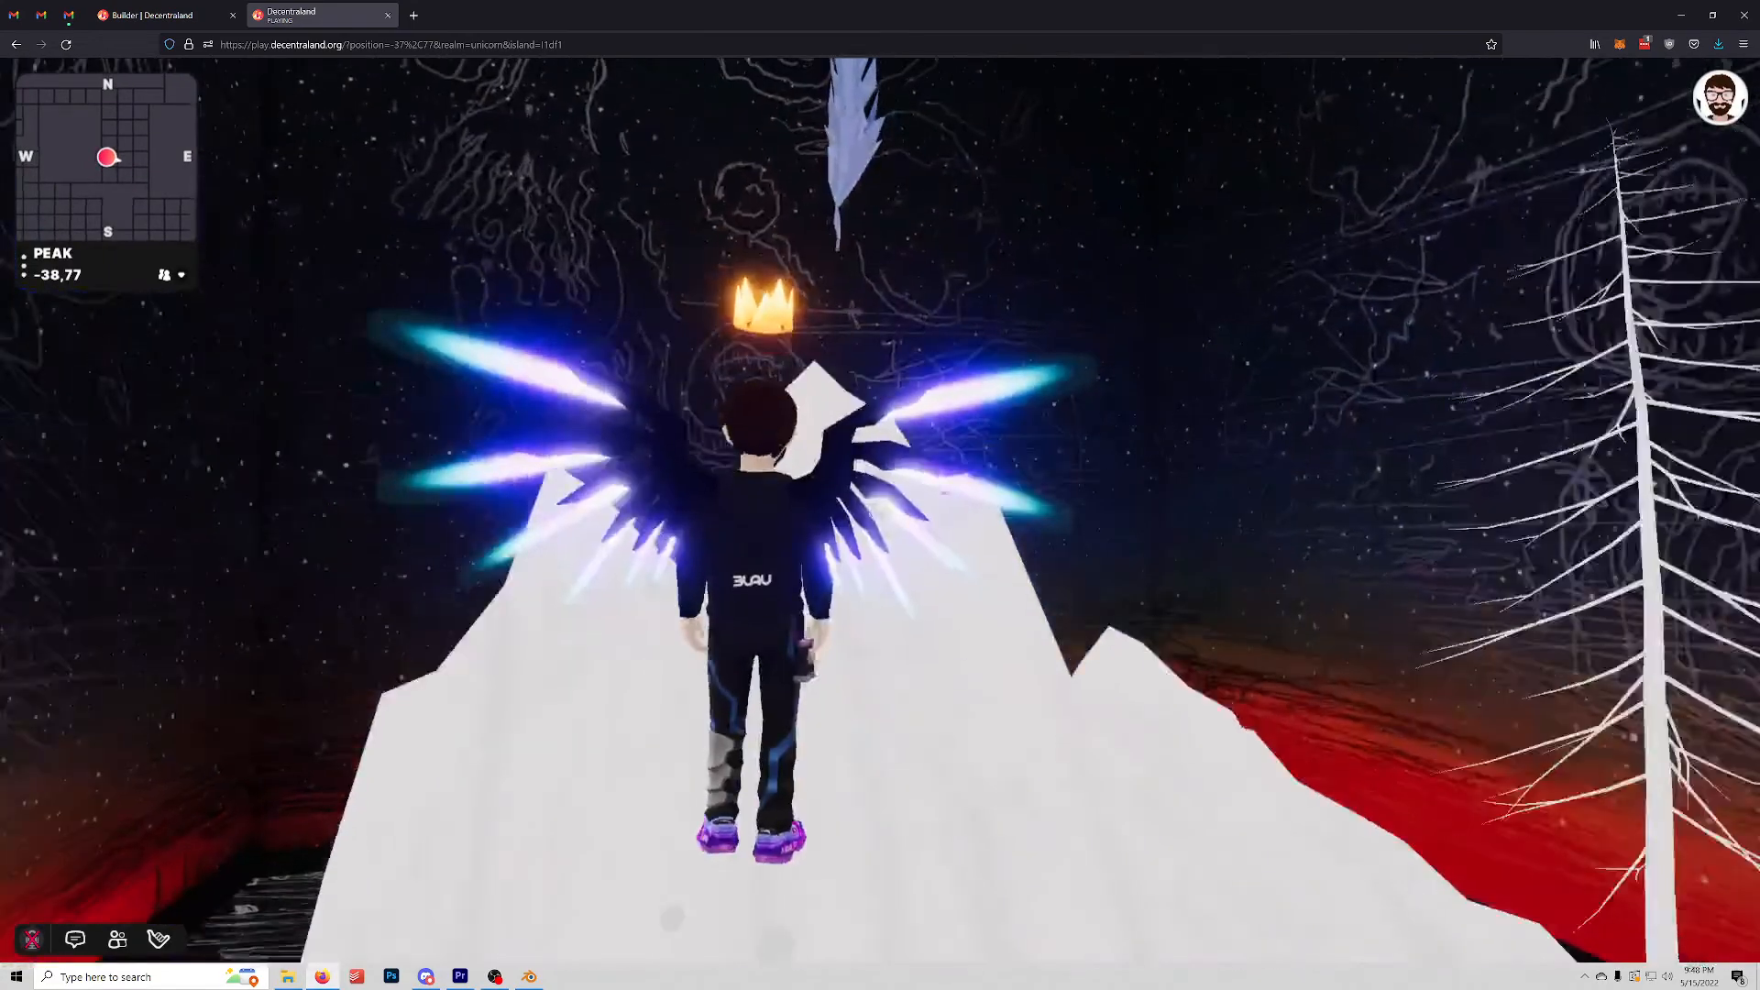
key("a")
key("s")
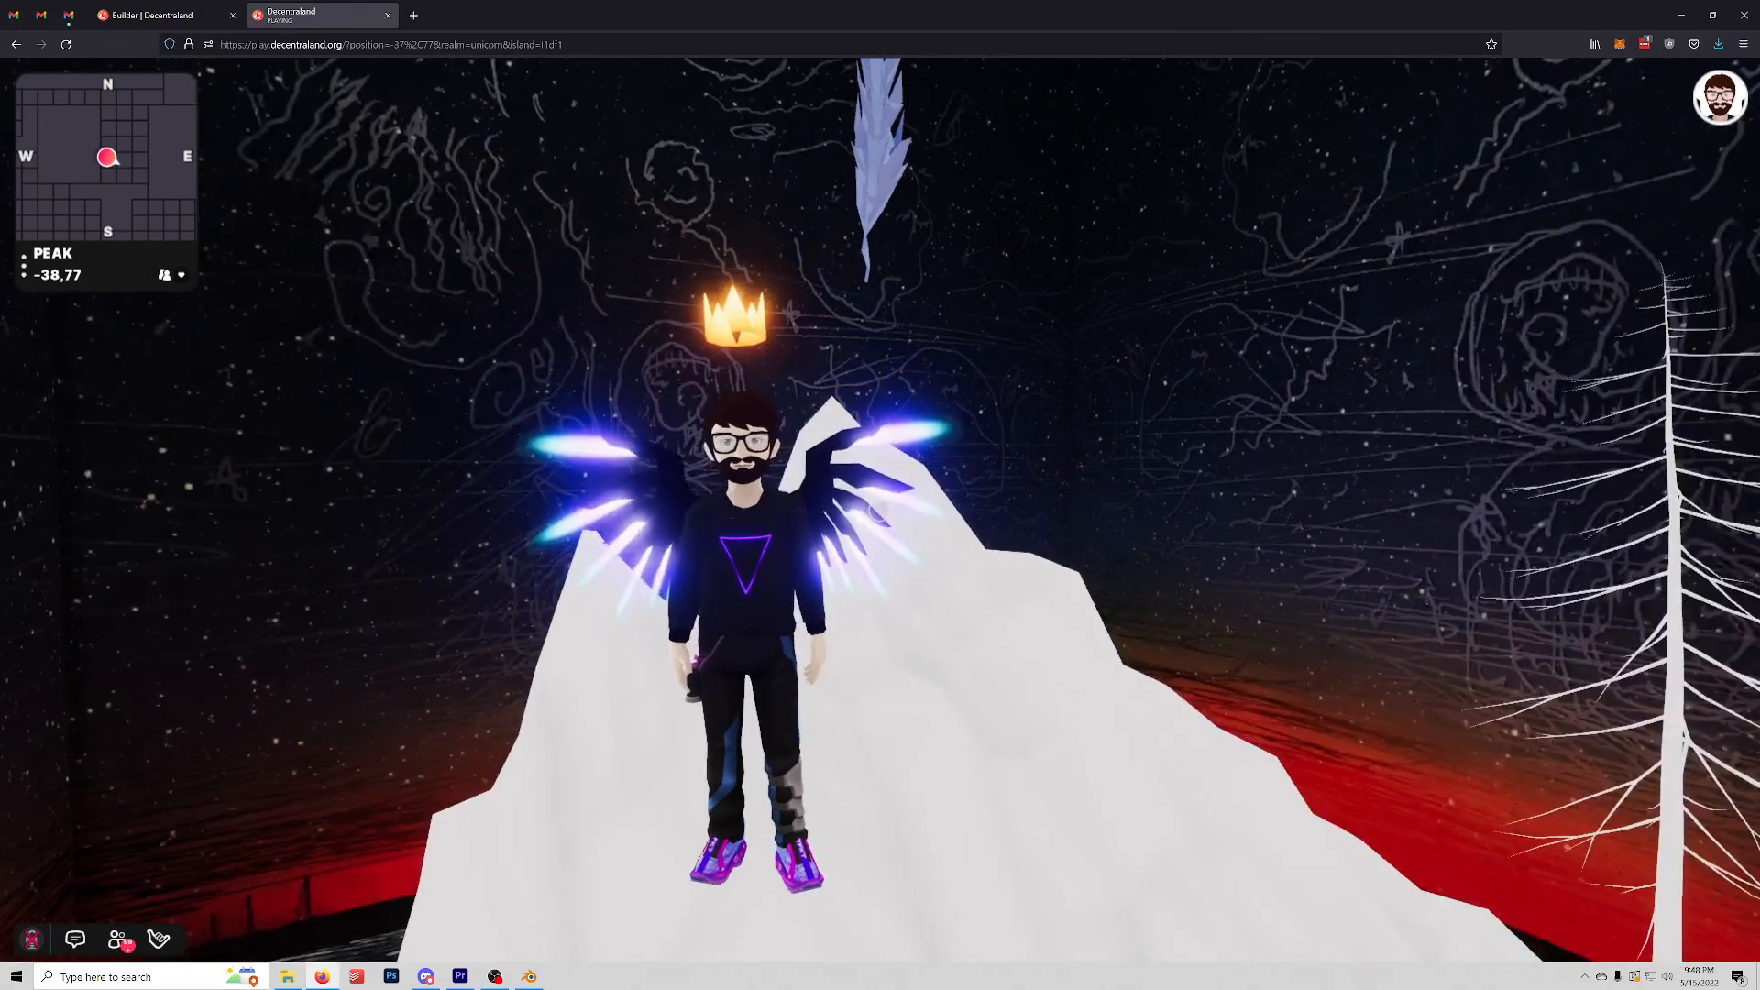
key("w")
key("a")
key("s")
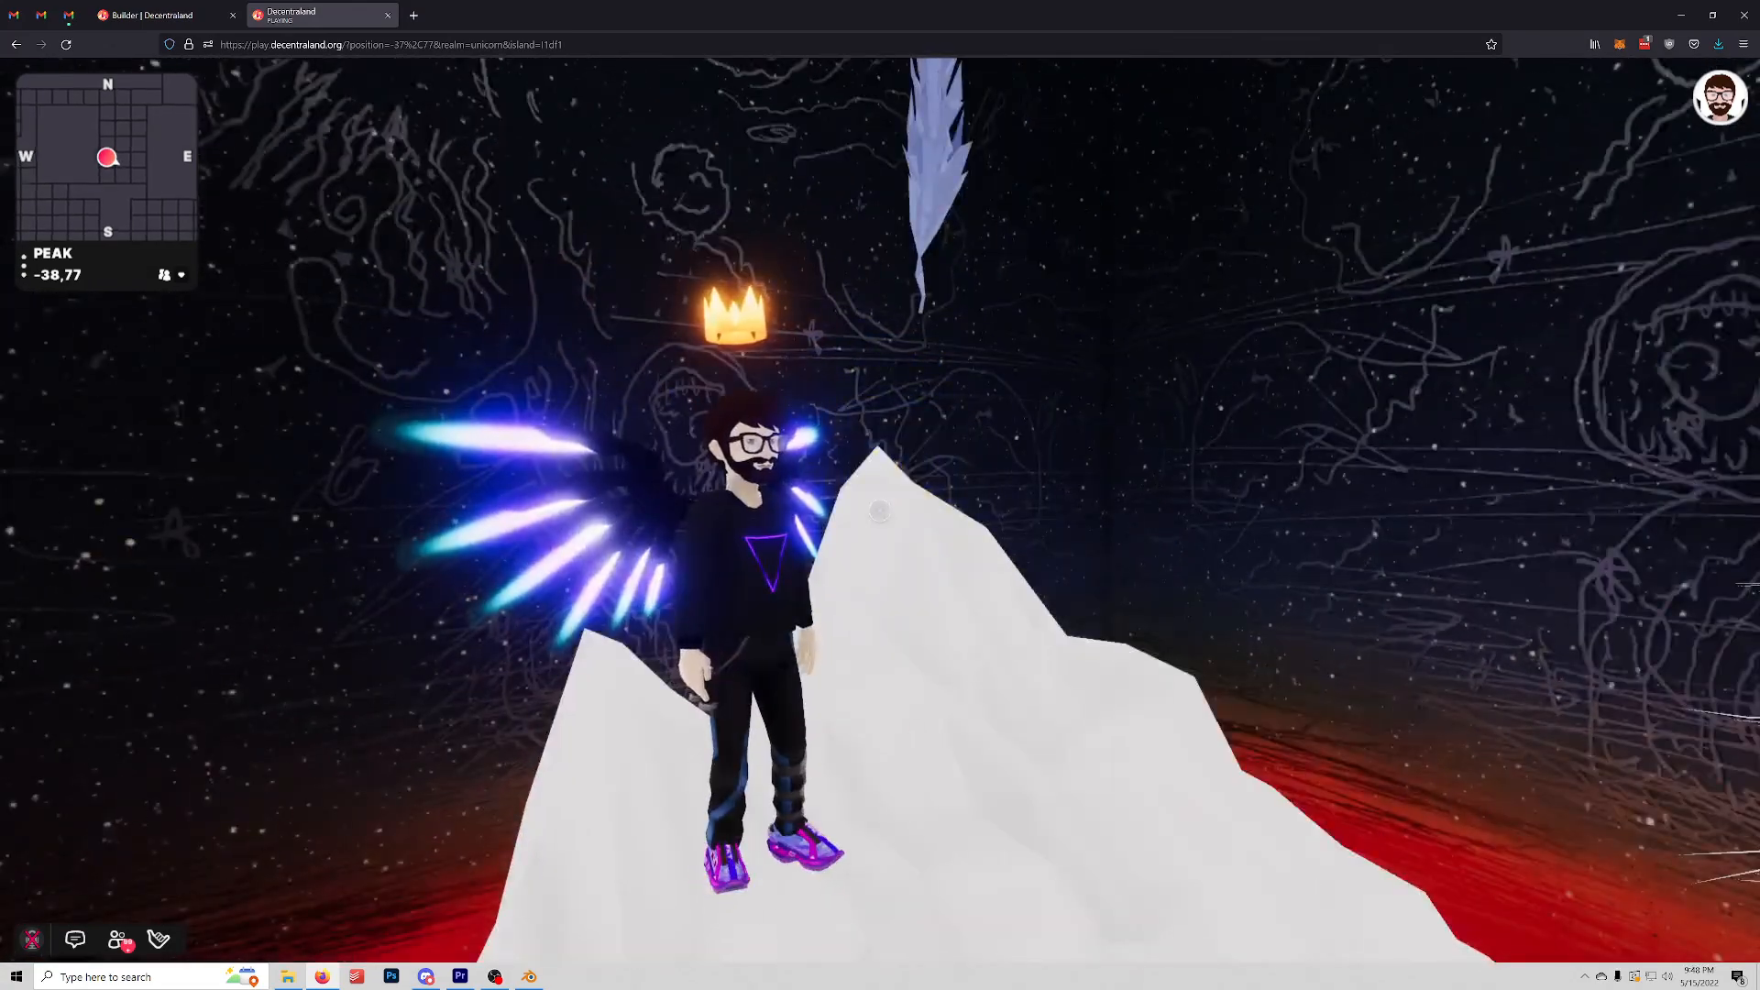